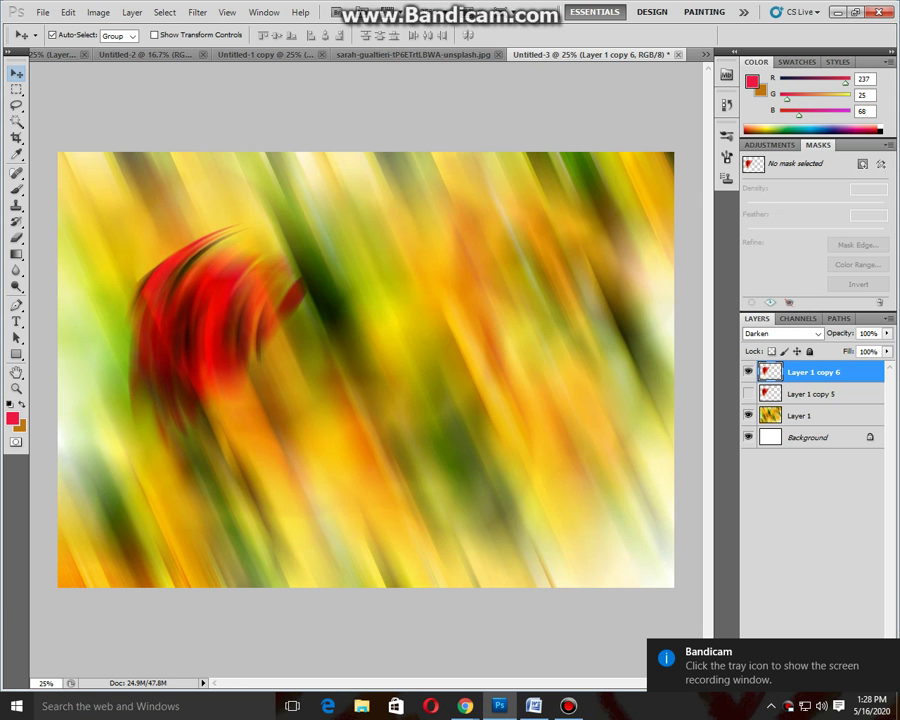
Look through the open documents and shift the Untitled-1 copy orange collage down and left.
{"action": "left_click", "coordinate": [150, 54]}
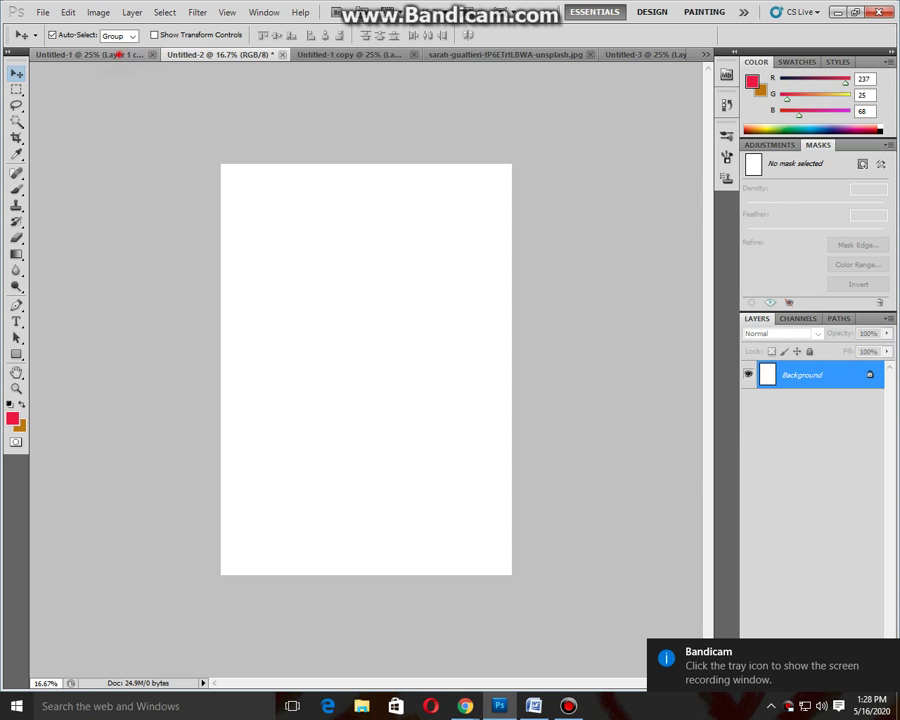
{"action": "left_click", "coordinate": [118, 55]}
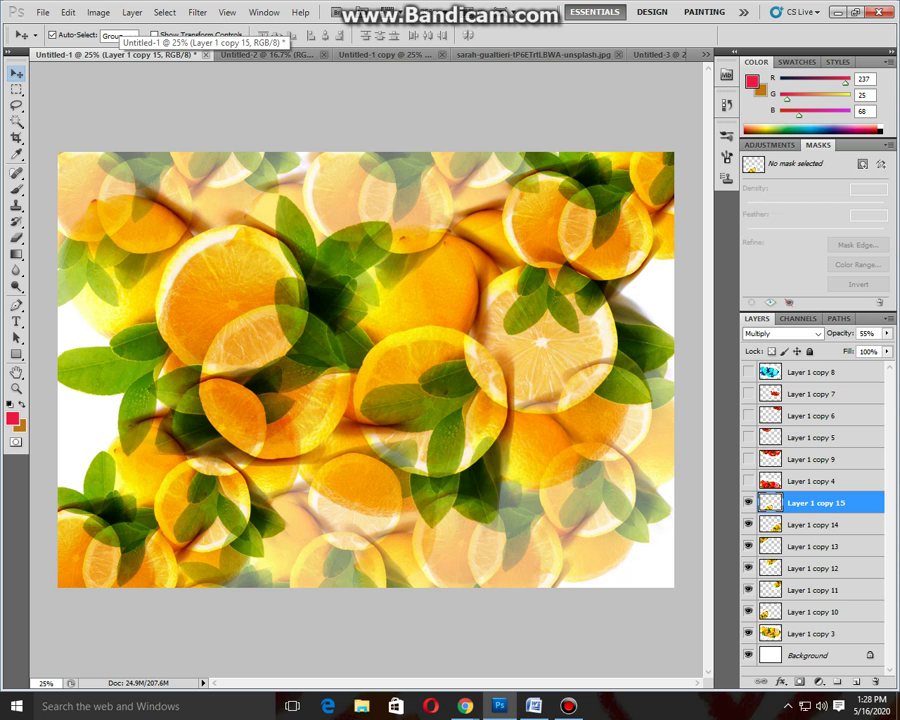
{"action": "left_click", "coordinate": [250, 54]}
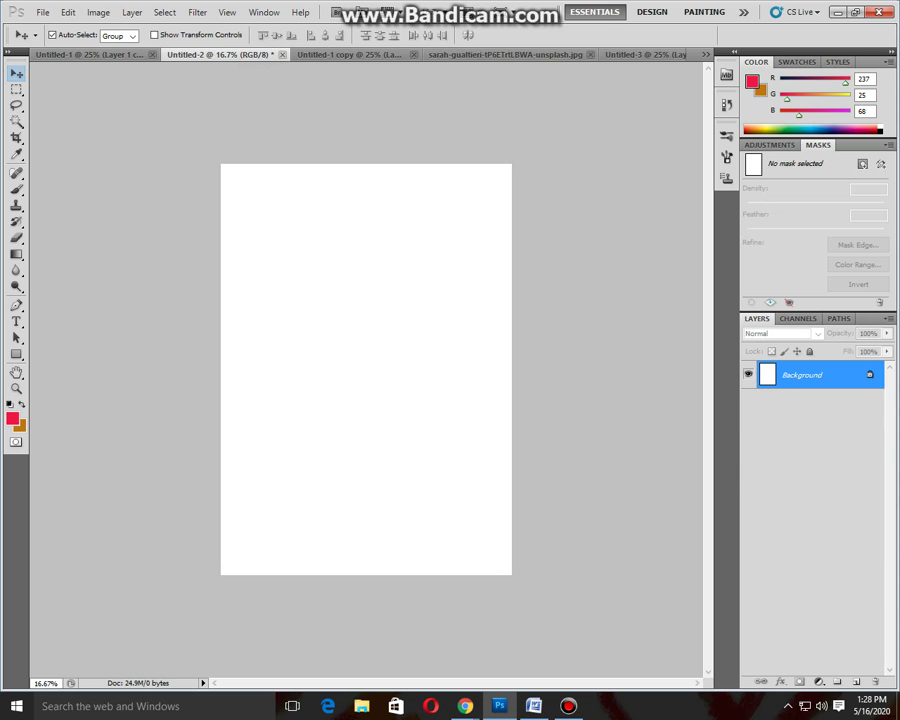
{"action": "left_click", "coordinate": [370, 55]}
{"action": "mouse_move", "coordinate": [400, 350]}
{"action": "left_mouse_down"}
{"action": "mouse_move", "coordinate": [326, 444]}
{"action": "mouse_move", "coordinate": [379, 416]}
{"action": "left_mouse_up"}
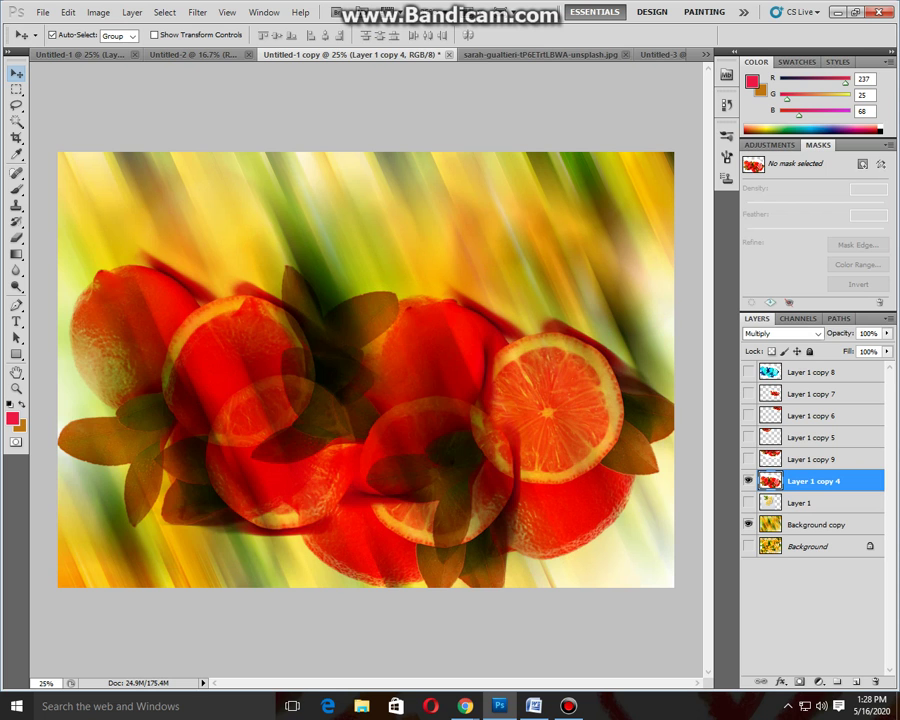
Lower the orange collage slightly, then nudge Untitled-3's red swirl down-right.
{"action": "left_click", "coordinate": [505, 54]}
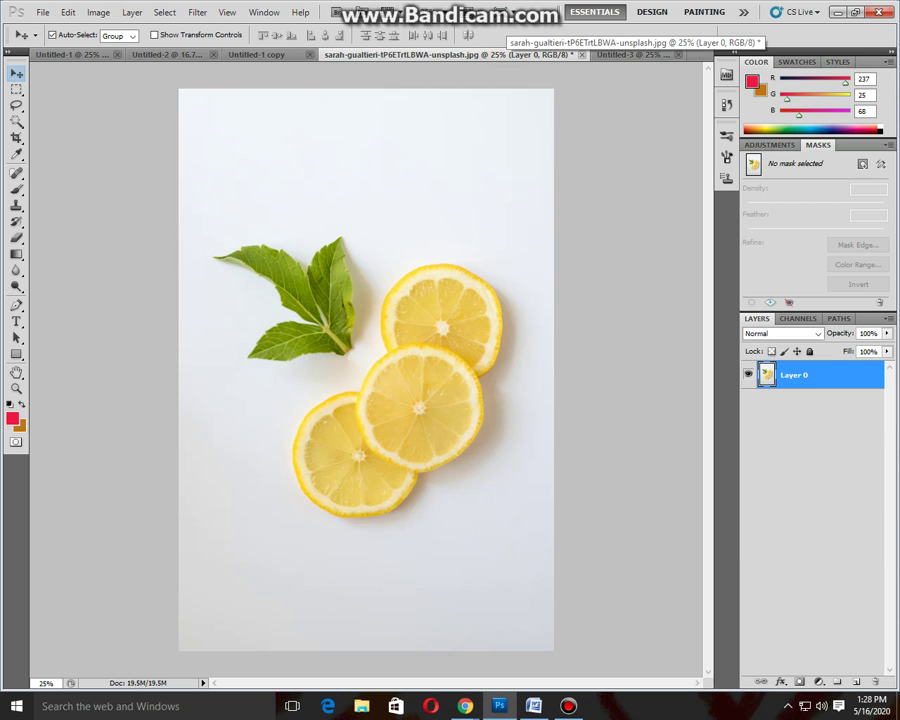
{"action": "left_click", "coordinate": [277, 56]}
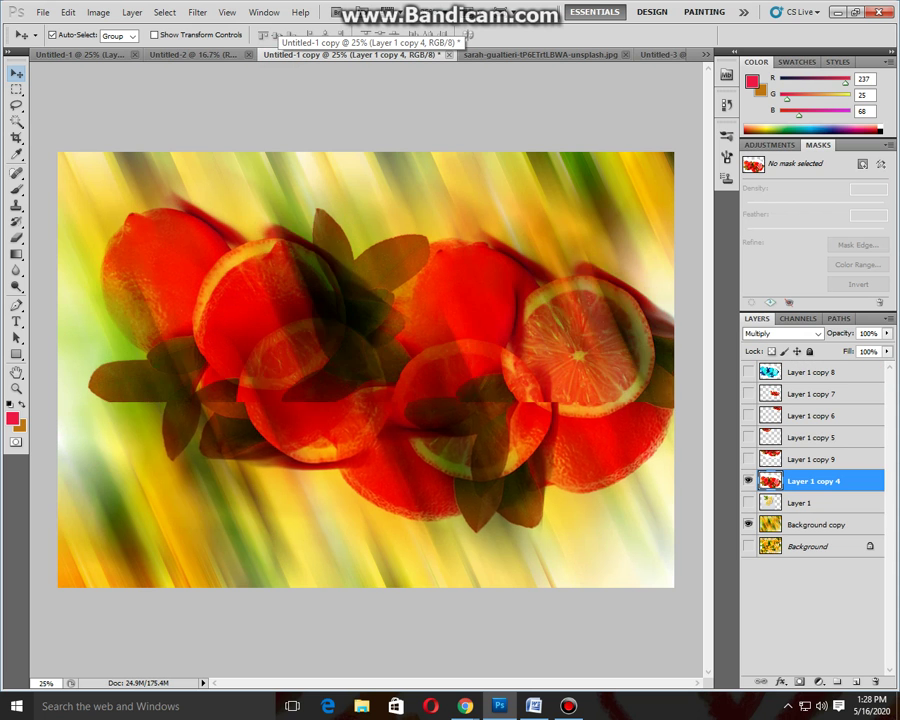
{"action": "left_click_drag", "start_coordinate": [540, 312], "coordinate": [540, 336]}
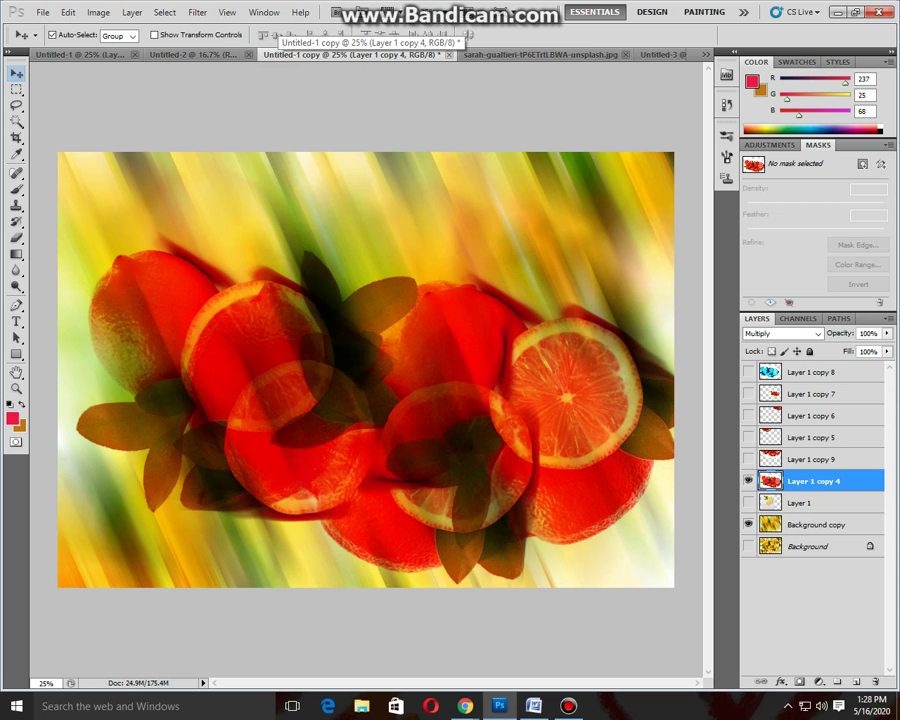
{"action": "left_click", "coordinate": [655, 52]}
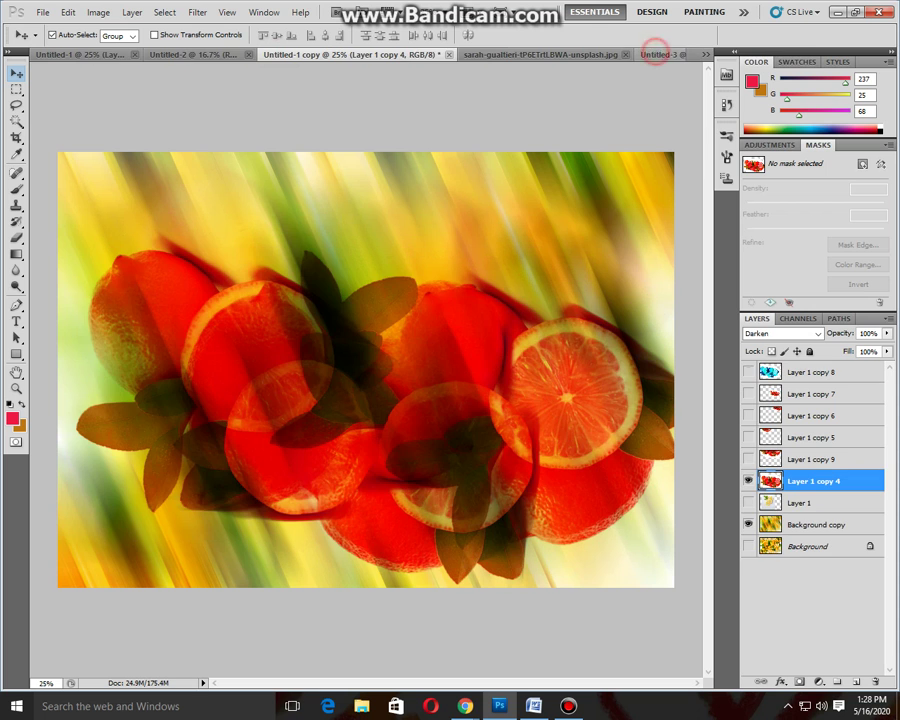
{"action": "key", "text": "shift+Right"}
{"action": "key", "text": "shift+Right"}
{"action": "key", "text": "shift+Right"}
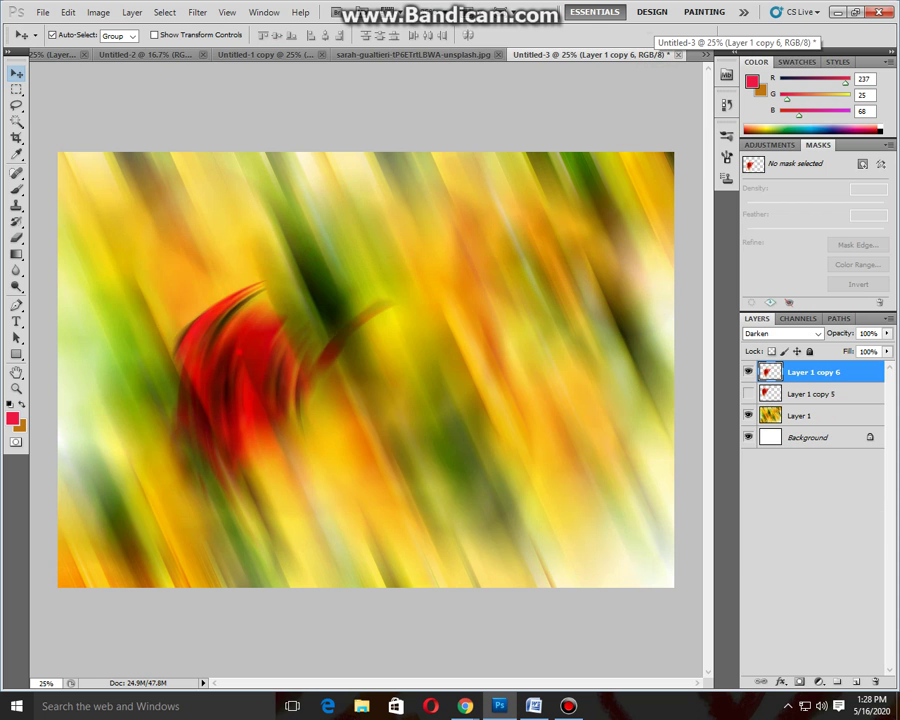
Nudge the red swirl further, then add a rotated copy of it at the upper right.
{"action": "key", "text": "shift+Down"}
{"action": "key", "text": "shift+Down"}
{"action": "key", "text": "shift+Down"}
{"action": "left_click_drag", "start_coordinate": [250, 330], "coordinate": [420, 440]}
{"action": "key", "text": "ctrl+t"}
{"action": "left_click_drag", "start_coordinate": [612, 505], "coordinate": [603, 438]}
{"action": "left_click_drag", "start_coordinate": [434, 504], "coordinate": [474, 294]}
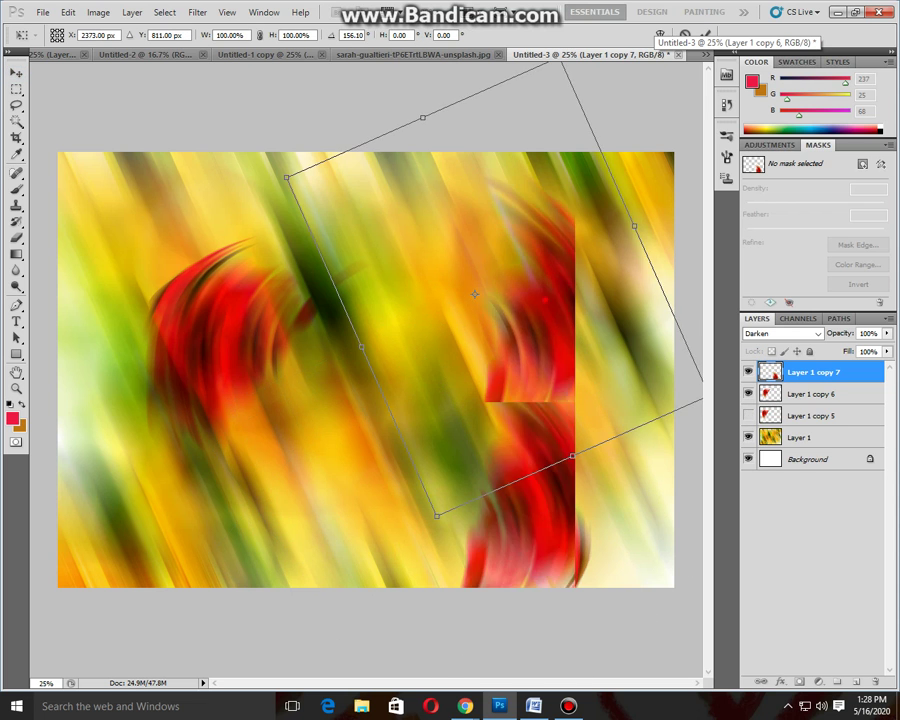
{"action": "left_click_drag", "start_coordinate": [432, 92], "coordinate": [262, 60]}
{"action": "key", "text": "Return"}
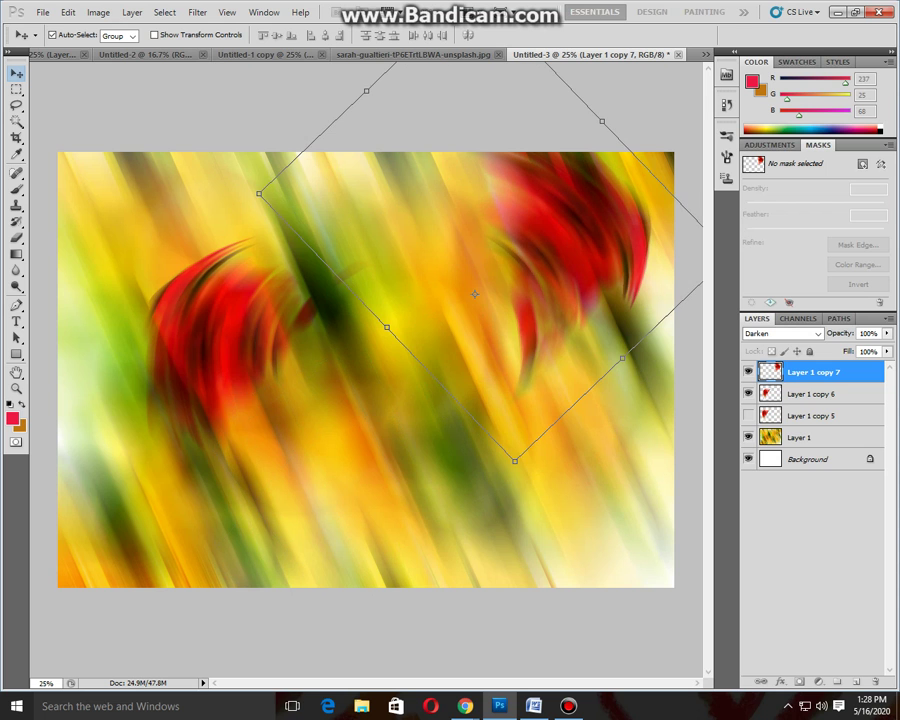
Place a second red swirl copy at lower left and toggle Layer 1 to check the swirls.
{"action": "left_click_drag", "start_coordinate": [570, 250], "coordinate": [455, 455]}
{"action": "key", "text": "ctrl+t"}
{"action": "left_click_drag", "start_coordinate": [392, 444], "coordinate": [222, 507]}
{"action": "key", "text": "Return"}
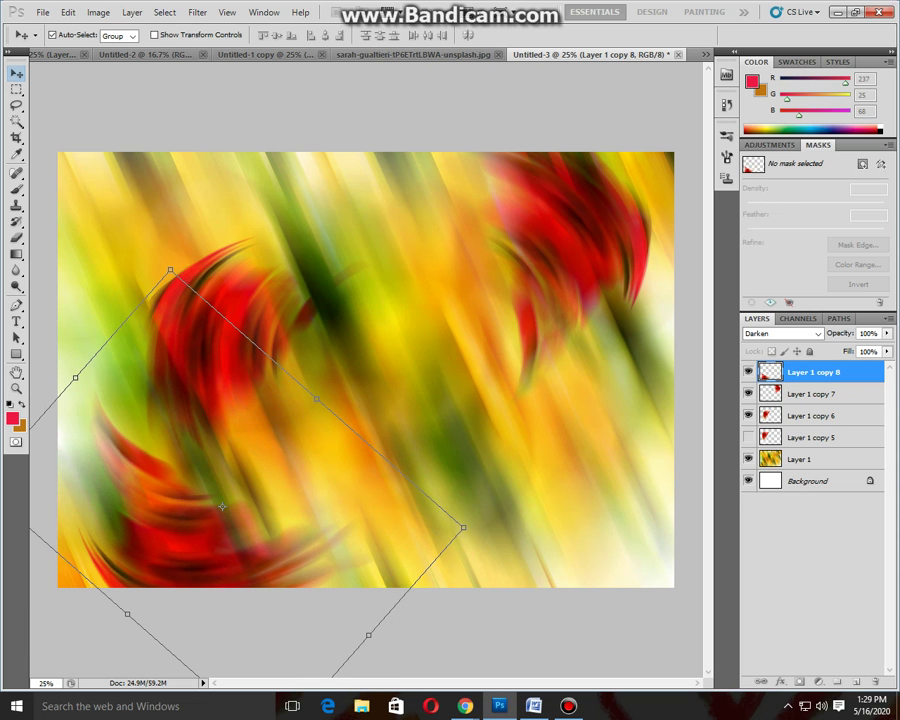
{"action": "left_click", "coordinate": [748, 459]}
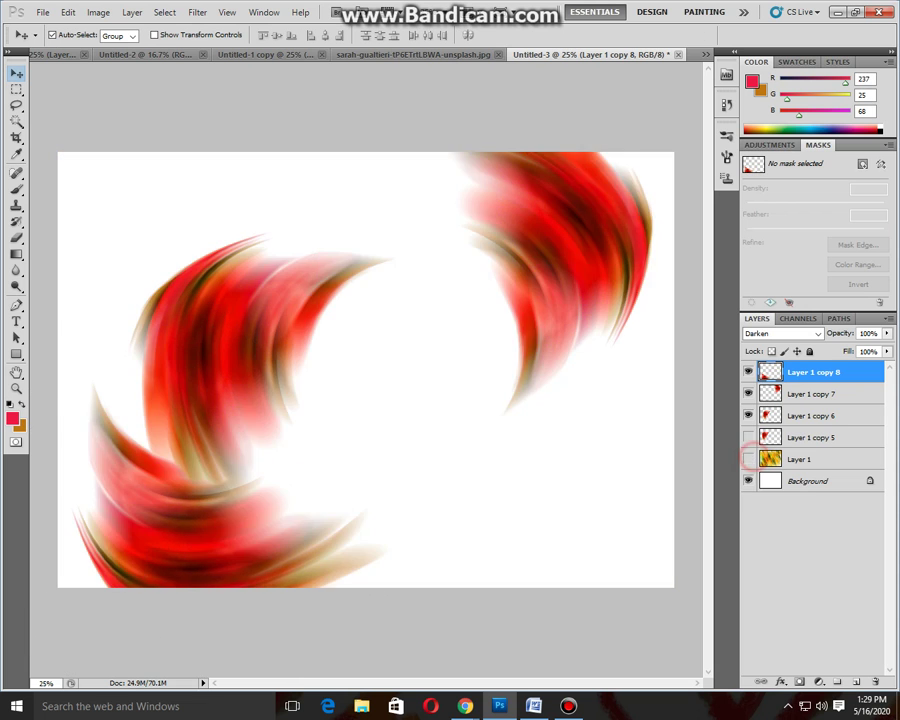
{"action": "left_click", "coordinate": [748, 459]}
{"action": "left_click", "coordinate": [748, 459]}
{"action": "left_click", "coordinate": [748, 459]}
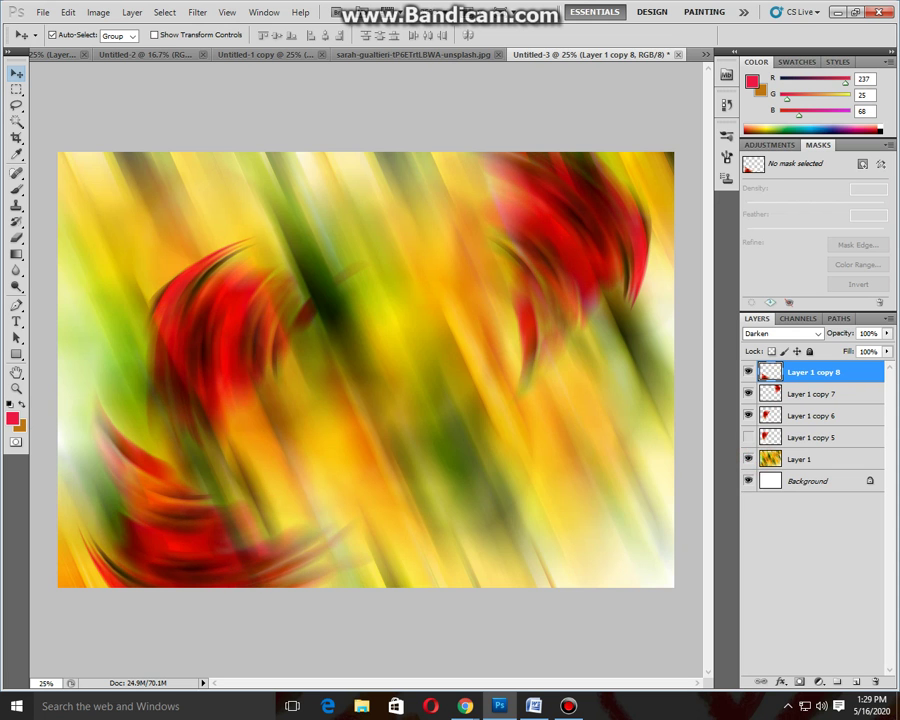
Drag the lemon collage layer from Untitled-1 into Untitled-3.
{"action": "left_click", "coordinate": [124, 54]}
{"action": "left_click", "coordinate": [62, 54]}
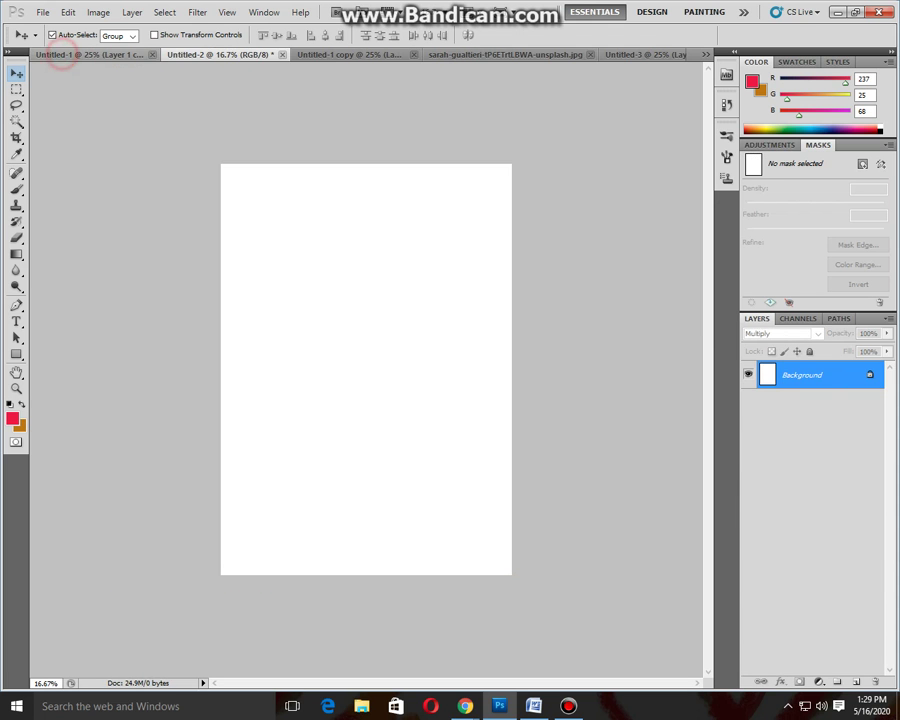
{"action": "mouse_move", "coordinate": [231, 281]}
{"action": "left_mouse_down"}
{"action": "mouse_move", "coordinate": [163, 198]}
{"action": "mouse_move", "coordinate": [448, 326]}
{"action": "left_mouse_up"}
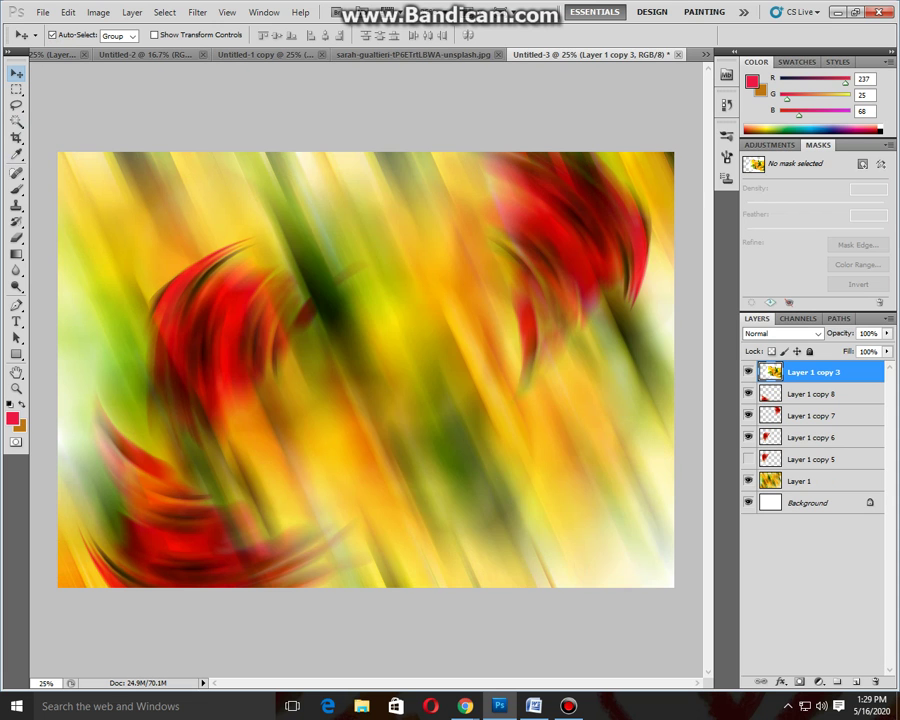
Scale the lemon collage to 36.25%, rotate it -87° and centre it on the canvas.
{"action": "key", "text": "ctrl+t"}
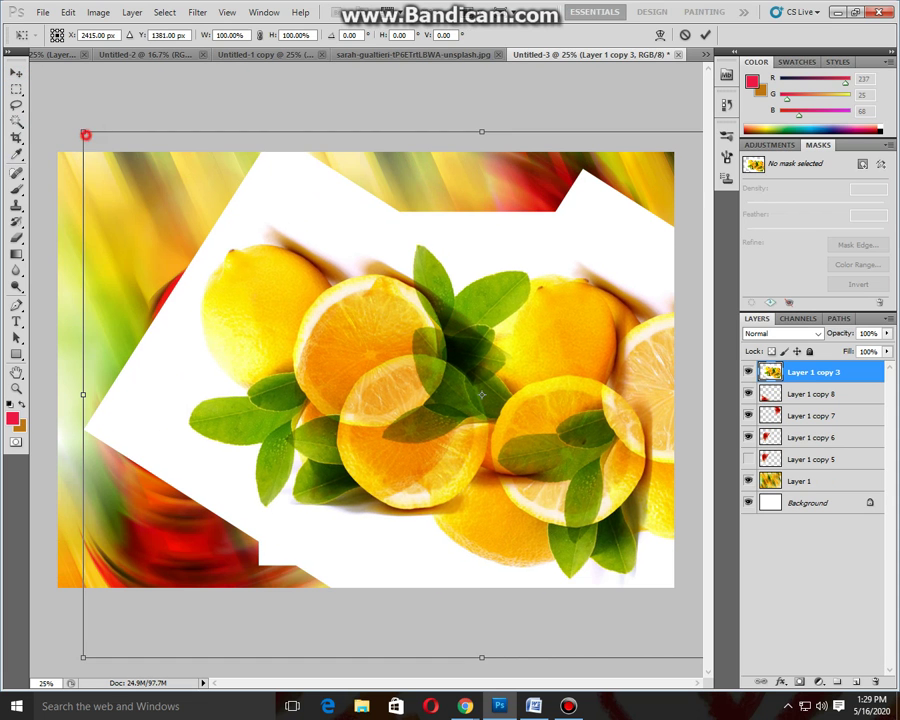
{"action": "left_click_drag", "start_coordinate": [84, 133], "coordinate": [336, 296]}
{"action": "left_click_drag", "start_coordinate": [480, 390], "coordinate": [436, 378]}
{"action": "mouse_move", "coordinate": [592, 554]}
{"action": "left_mouse_down"}
{"action": "mouse_move", "coordinate": [622, 420]}
{"action": "mouse_move", "coordinate": [617, 236]}
{"action": "left_mouse_up"}
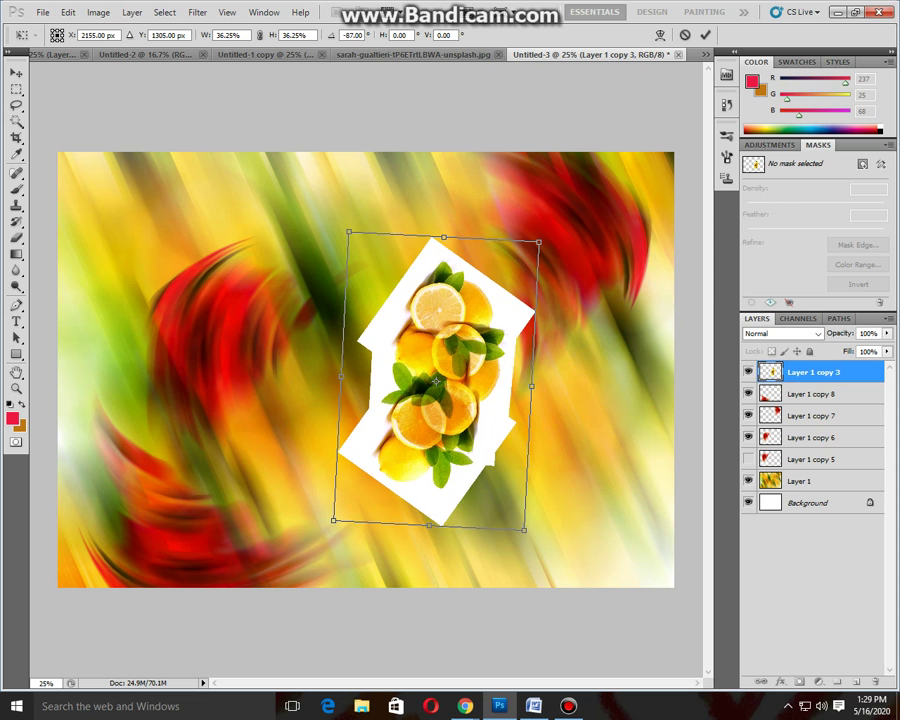
{"action": "key", "text": "Return"}
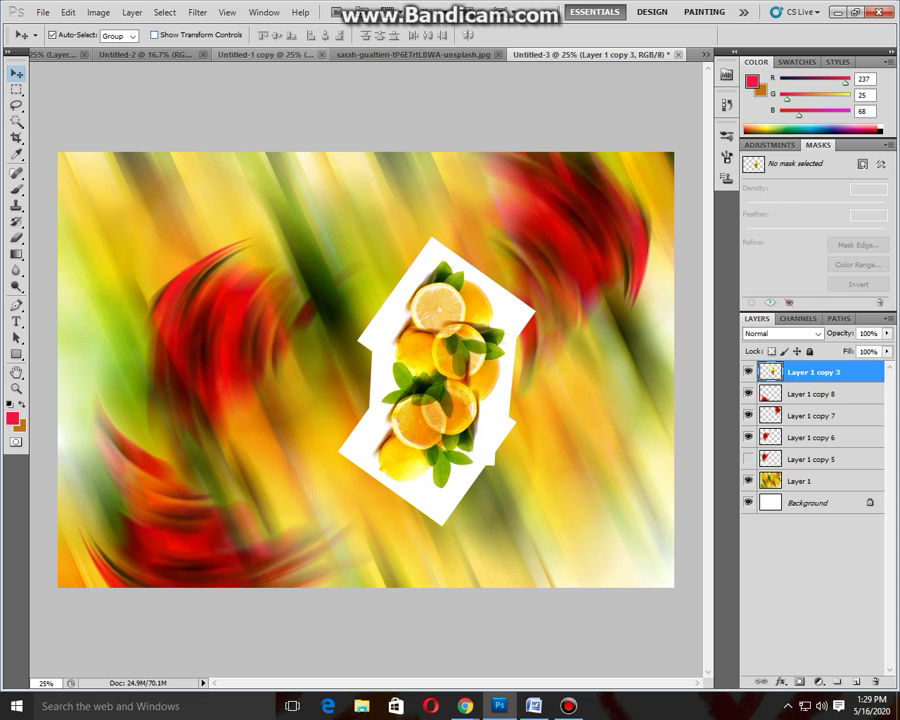
Apply a Motion Blur of 999 pixels at -66° to the collage layer.
{"action": "left_click", "coordinate": [196, 12]}
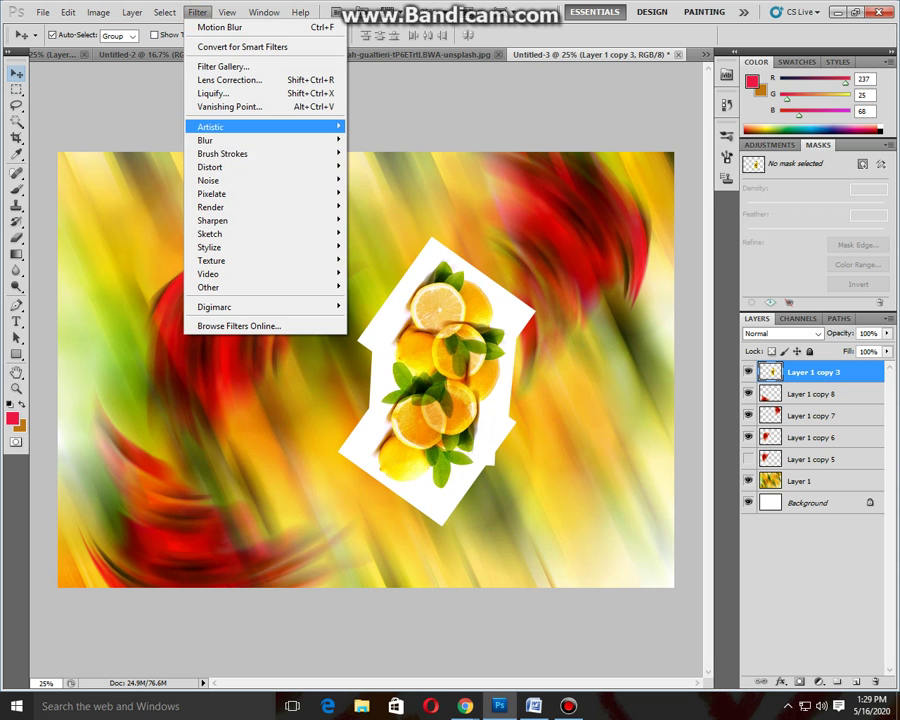
{"action": "mouse_move", "coordinate": [205, 140]}
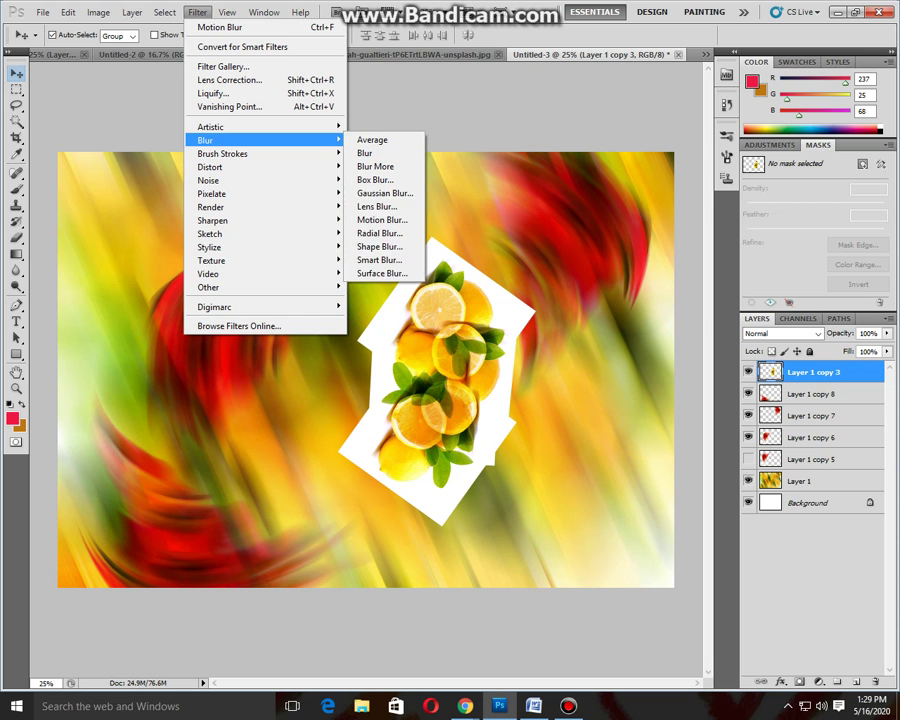
{"action": "left_click", "coordinate": [383, 219]}
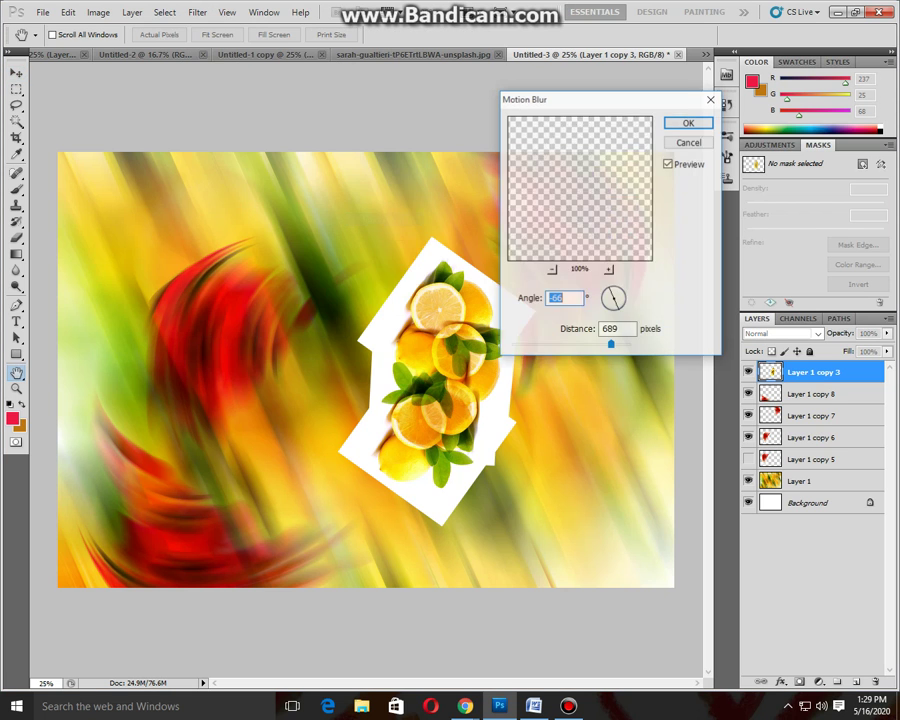
{"action": "left_click_drag", "start_coordinate": [583, 344], "coordinate": [609, 344]}
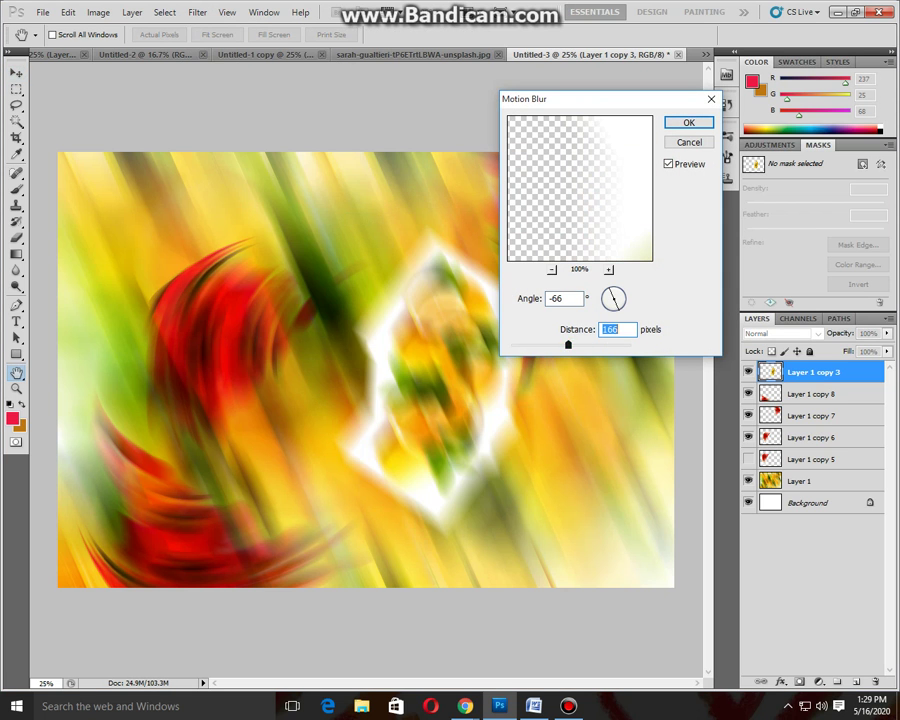
{"action": "left_click_drag", "start_coordinate": [609, 344], "coordinate": [648, 343]}
{"action": "left_click", "coordinate": [688, 122]}
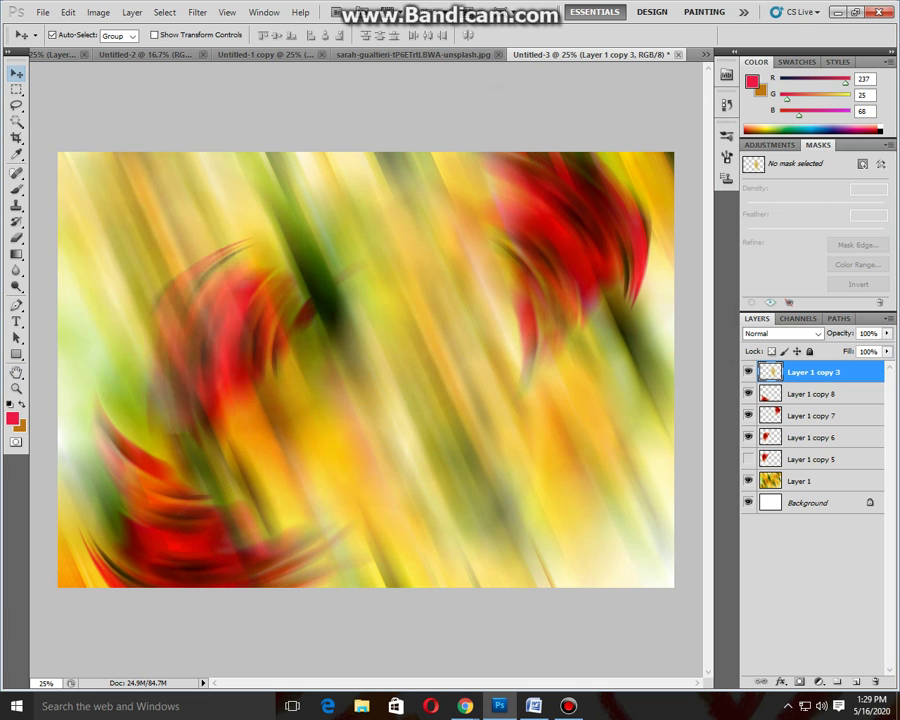
Duplicate the blurred collage, squeeze it into a thin diagonal strip and recolour it blue.
{"action": "key", "text": "ctrl+j"}
{"action": "key", "text": "ctrl+t"}
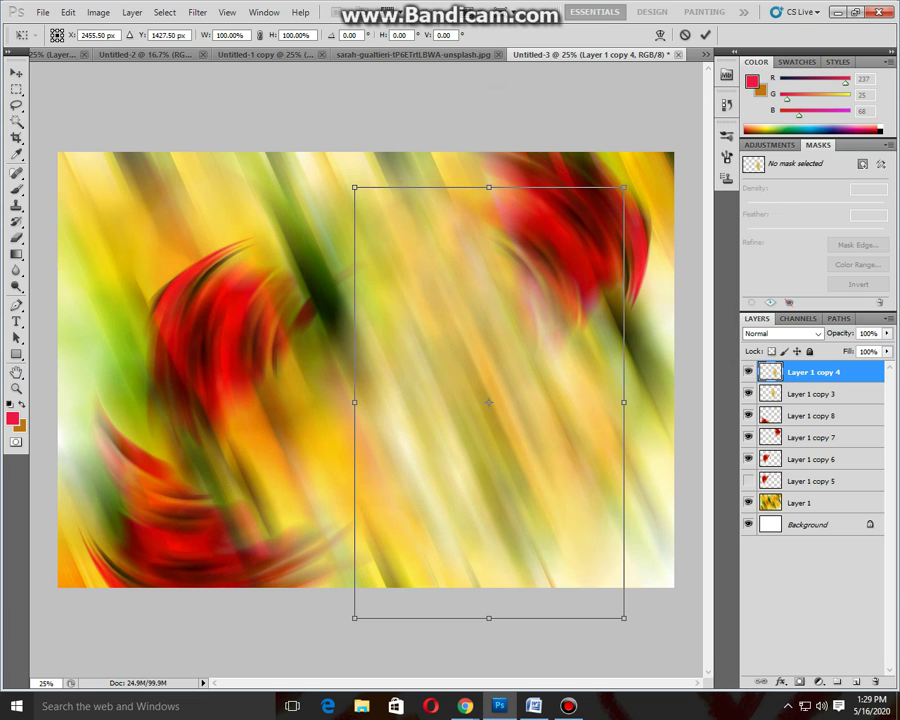
{"action": "mouse_move", "coordinate": [624, 402]}
{"action": "left_mouse_down"}
{"action": "mouse_move", "coordinate": [521, 402]}
{"action": "mouse_move", "coordinate": [592, 486]}
{"action": "left_mouse_up"}
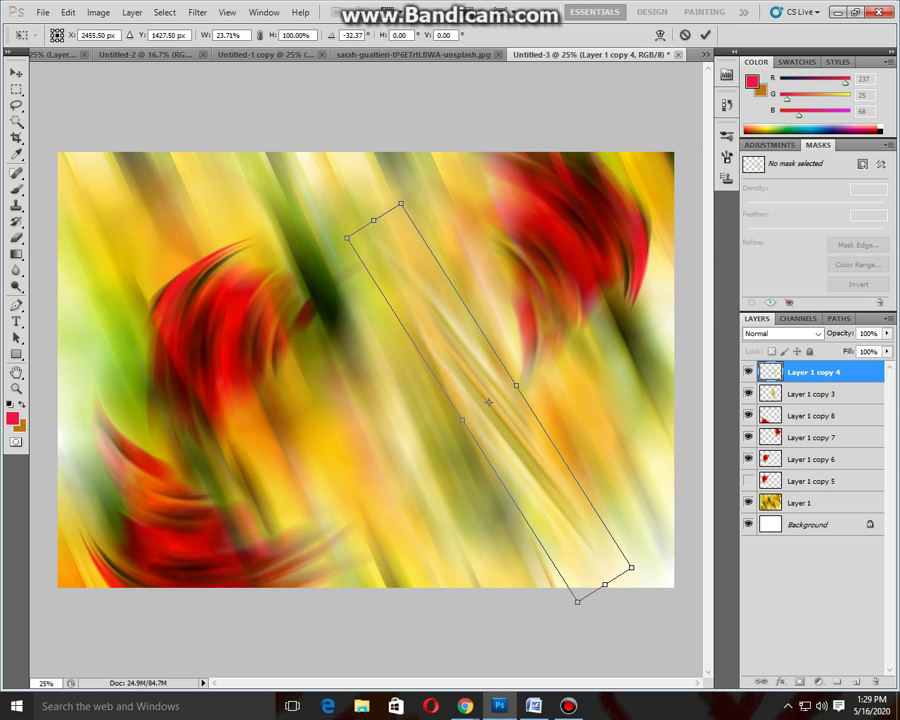
{"action": "key", "text": "Return"}
{"action": "key", "text": "ctrl+u"}
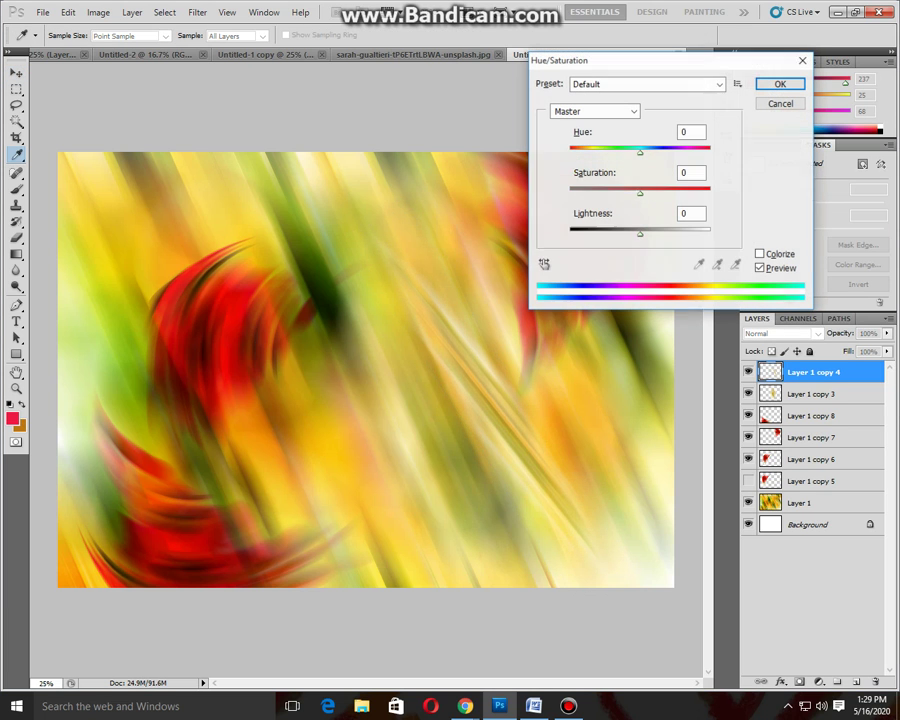
{"action": "left_click_drag", "start_coordinate": [640, 148], "coordinate": [701, 150]}
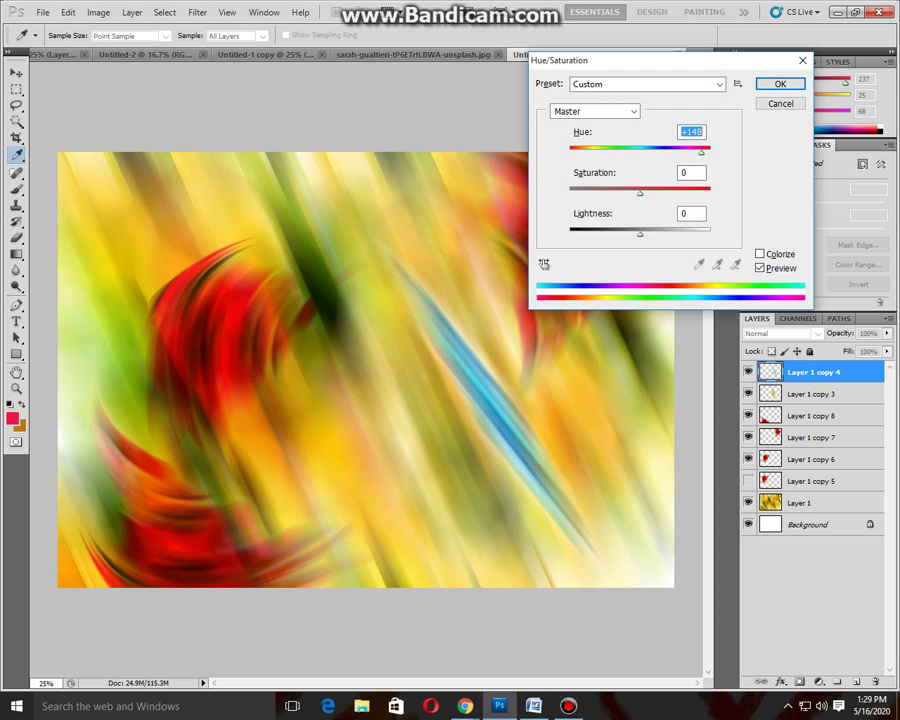
{"action": "left_click", "coordinate": [780, 83]}
Tilt the blue strip slightly and add duplicates on the left and near the centre.
{"action": "key", "text": "ctrl+t"}
{"action": "left_click_drag", "start_coordinate": [688, 489], "coordinate": [681, 502]}
{"action": "key", "text": "Return"}
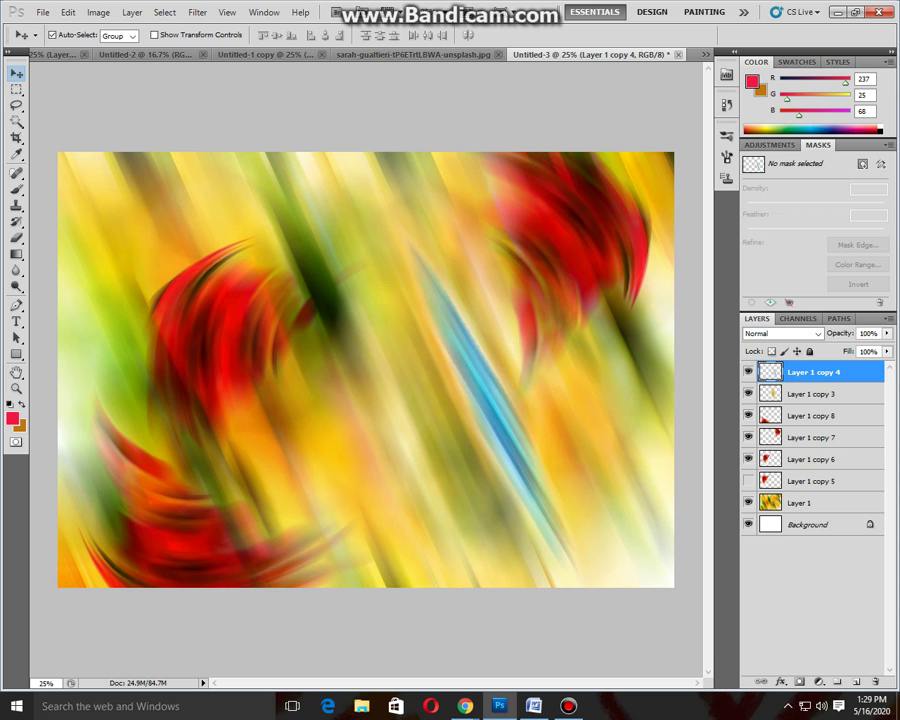
{"action": "left_click_drag", "start_coordinate": [355, 303], "coordinate": [330, 297]}
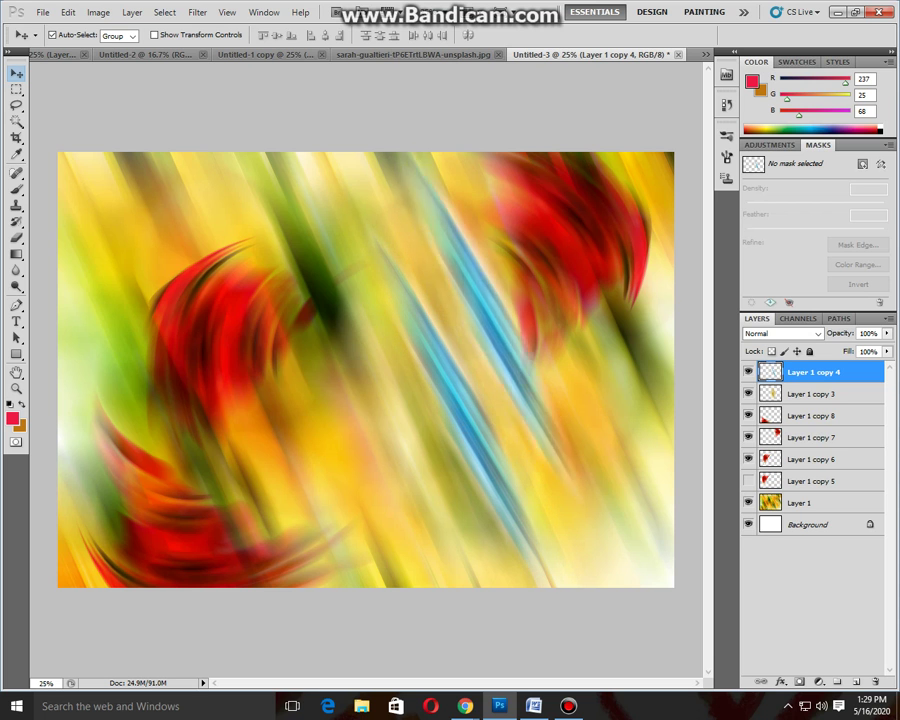
{"action": "key", "text": "ctrl+j"}
{"action": "left_click_drag", "start_coordinate": [442, 207], "coordinate": [85, 210]}
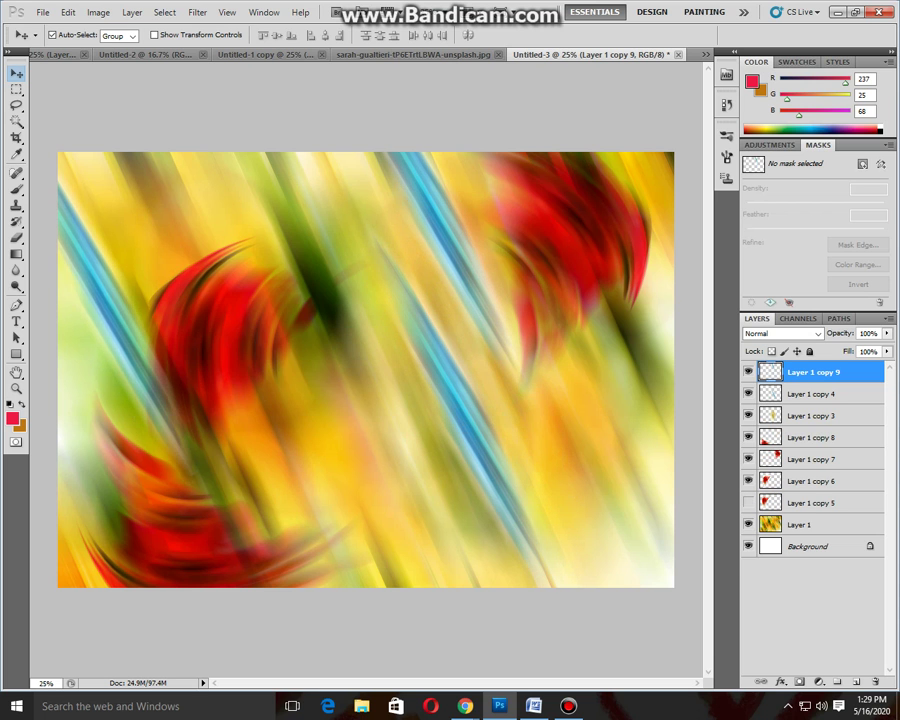
{"action": "key", "text": "ctrl+j"}
{"action": "left_click_drag", "start_coordinate": [115, 300], "coordinate": [540, 398]}
Add a strip copy recoloured magenta with Hue +128, placed left beside the blue one.
{"action": "key", "text": "ctrl+j"}
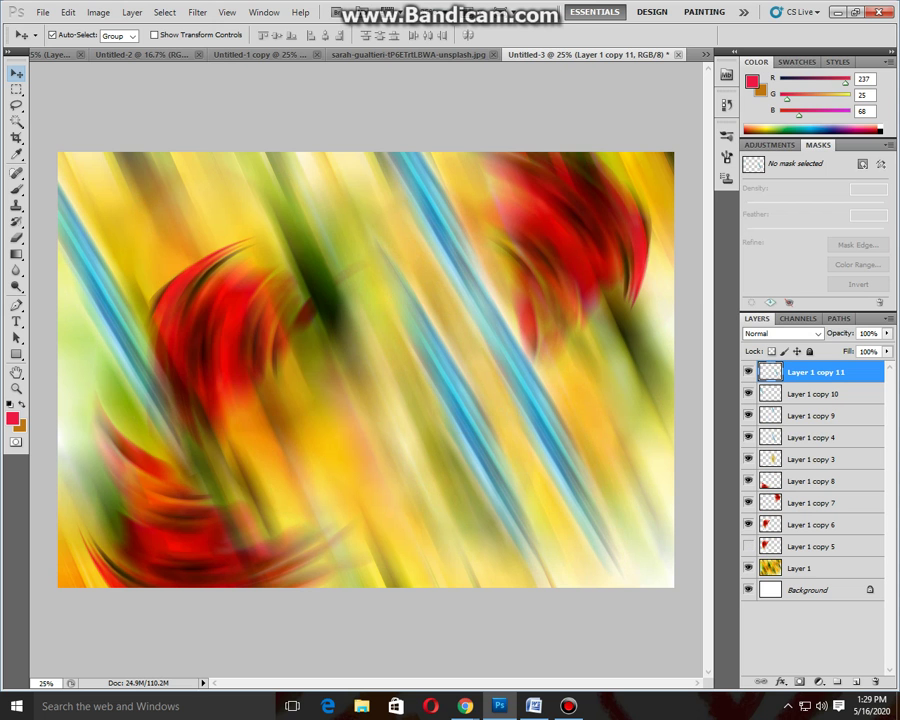
{"action": "key", "text": "ctrl+u"}
{"action": "left_click_drag", "start_coordinate": [635, 153], "coordinate": [696, 152]}
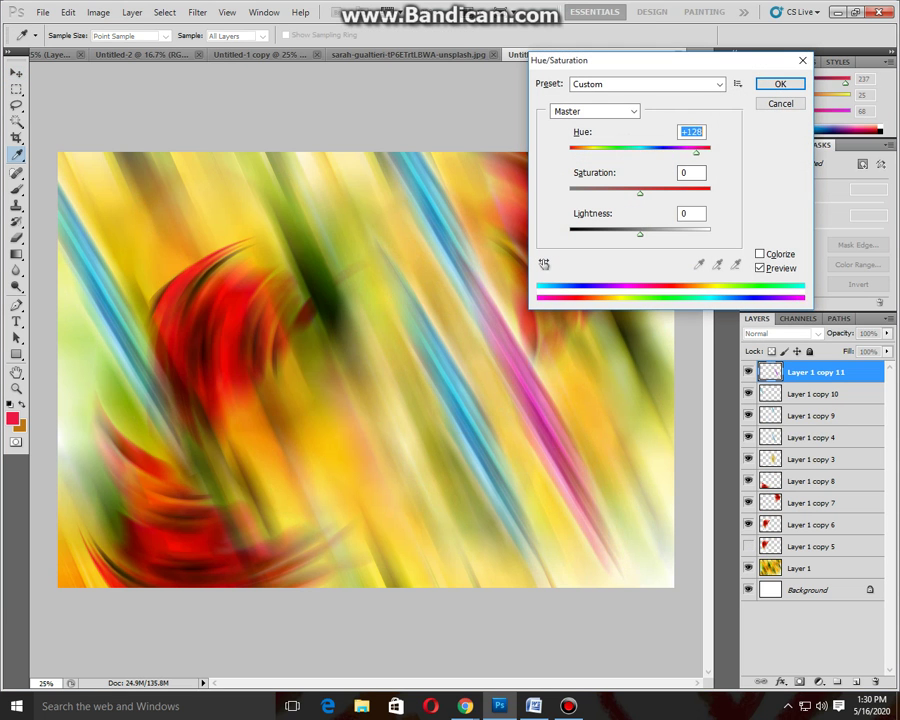
{"action": "left_click", "coordinate": [779, 84]}
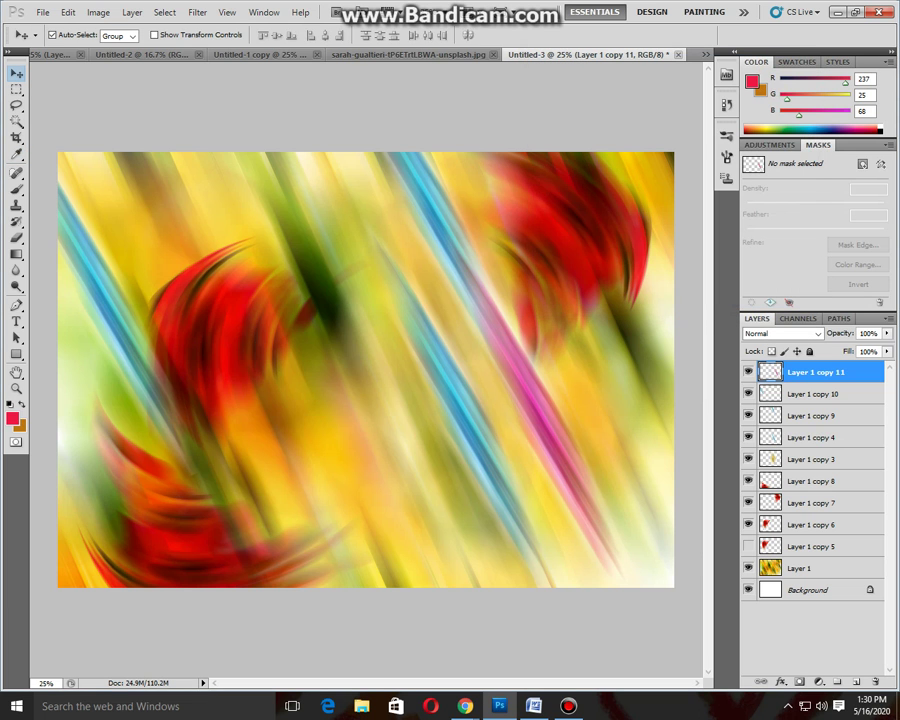
{"action": "mouse_move", "coordinate": [430, 320]}
{"action": "left_mouse_down"}
{"action": "mouse_move", "coordinate": [346, 306]}
{"action": "mouse_move", "coordinate": [120, 300]}
{"action": "left_mouse_up"}
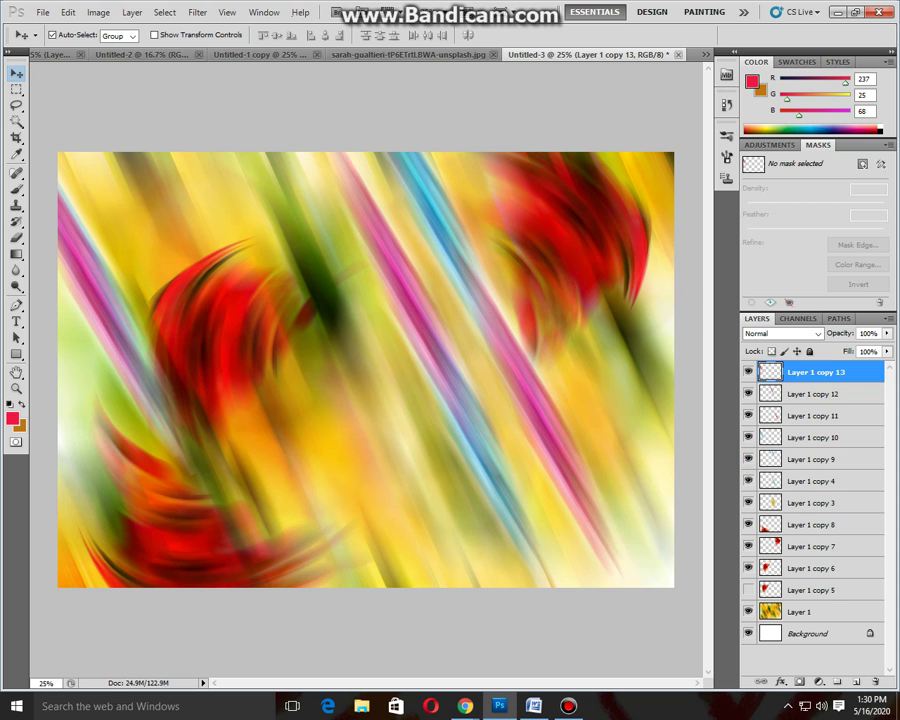
Merge streak layers Layer 1 copy 4–12 into one layer and blend it in Linear Light.
{"action": "left_click", "coordinate": [795, 481], "text": "shift"}
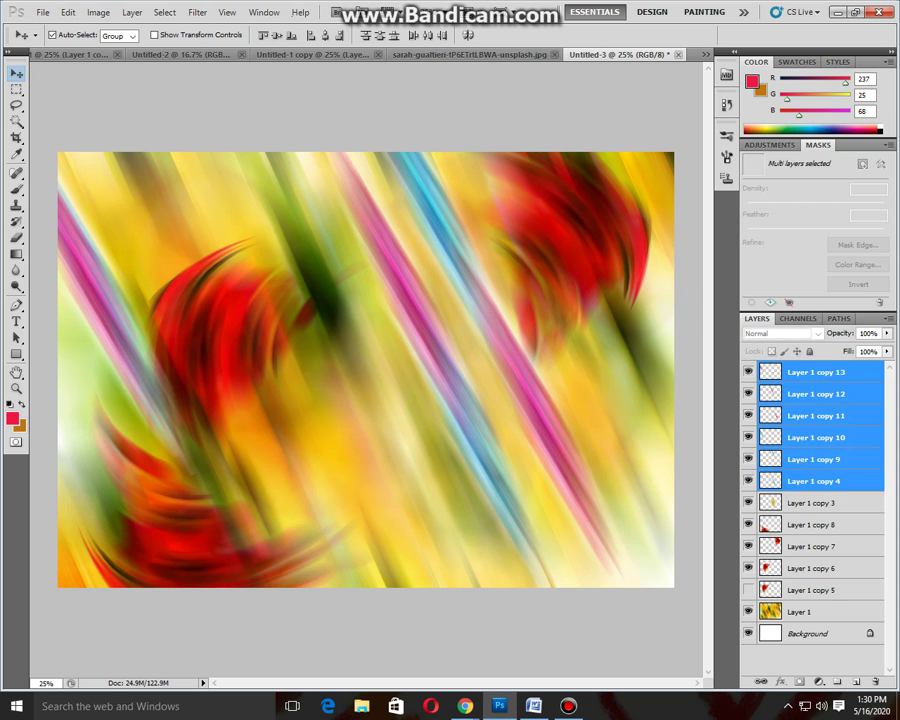
{"action": "right_click", "coordinate": [795, 481]}
{"action": "left_click", "coordinate": [765, 432]}
{"action": "left_click", "coordinate": [782, 333]}
{"action": "left_click", "coordinate": [760, 375]}
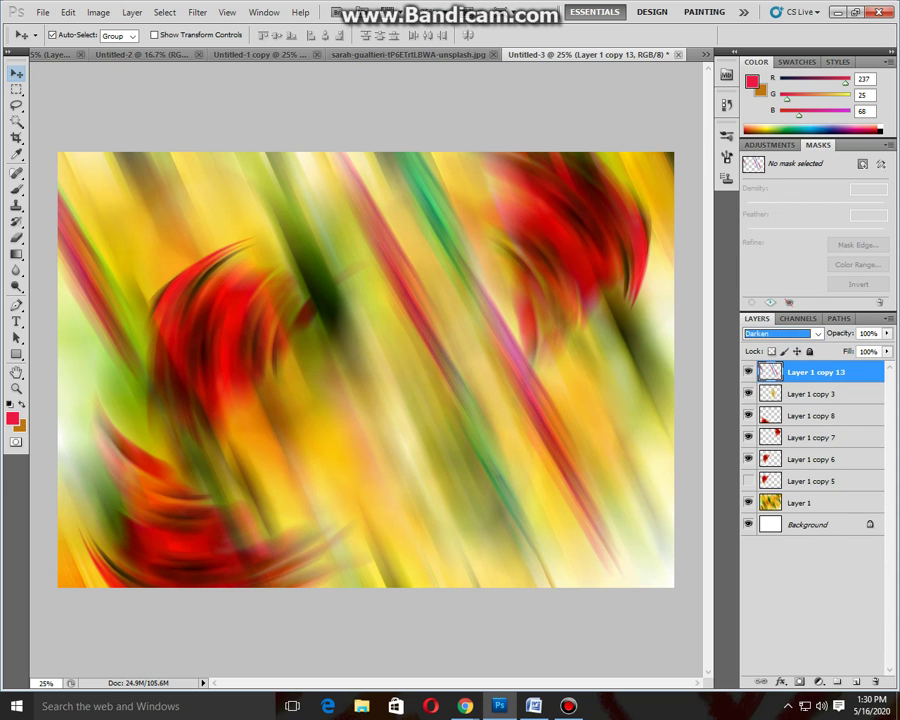
{"action": "key", "text": "Down"}
{"action": "key", "text": "Down"}
{"action": "key", "text": "Down"}
{"action": "key", "text": "Up"}
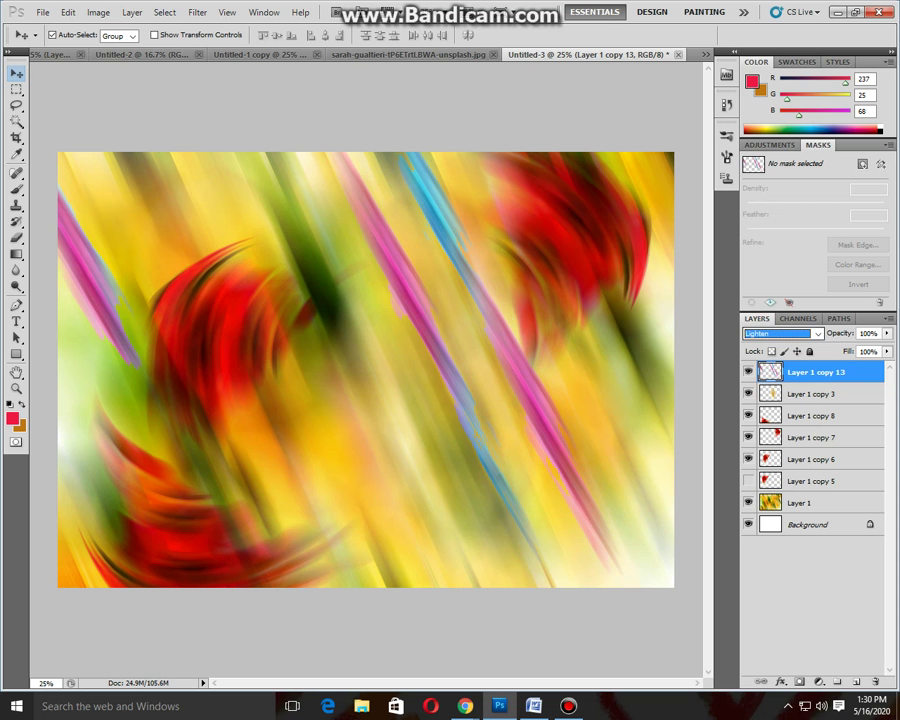
{"action": "key", "text": "Down"}
{"action": "key", "text": "Down"}
{"action": "key", "text": "Down"}
{"action": "key", "text": "Down"}
{"action": "key", "text": "Down"}
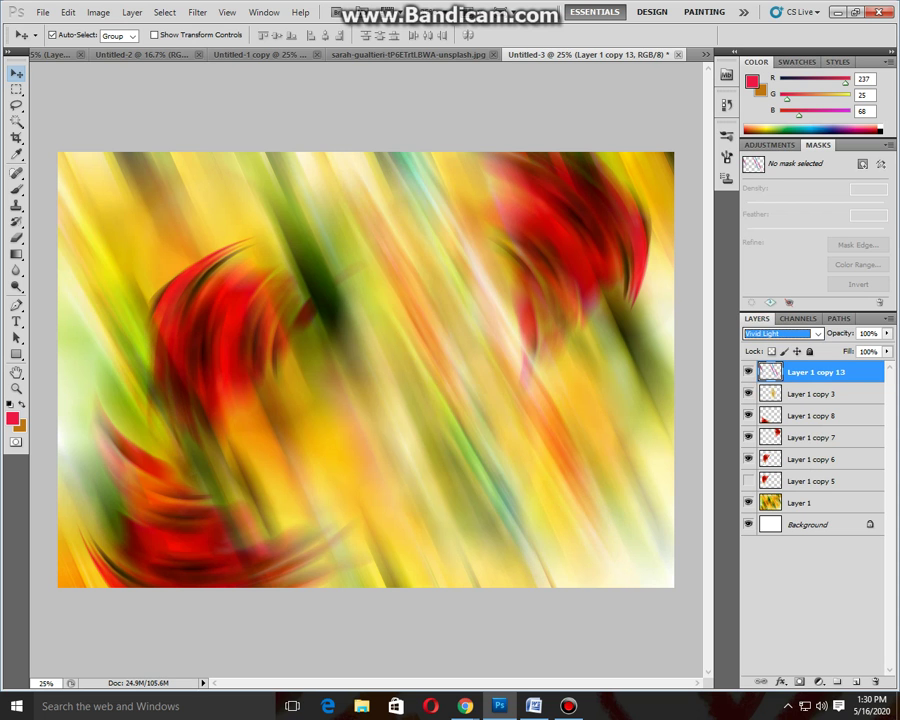
{"action": "key", "text": "Down"}
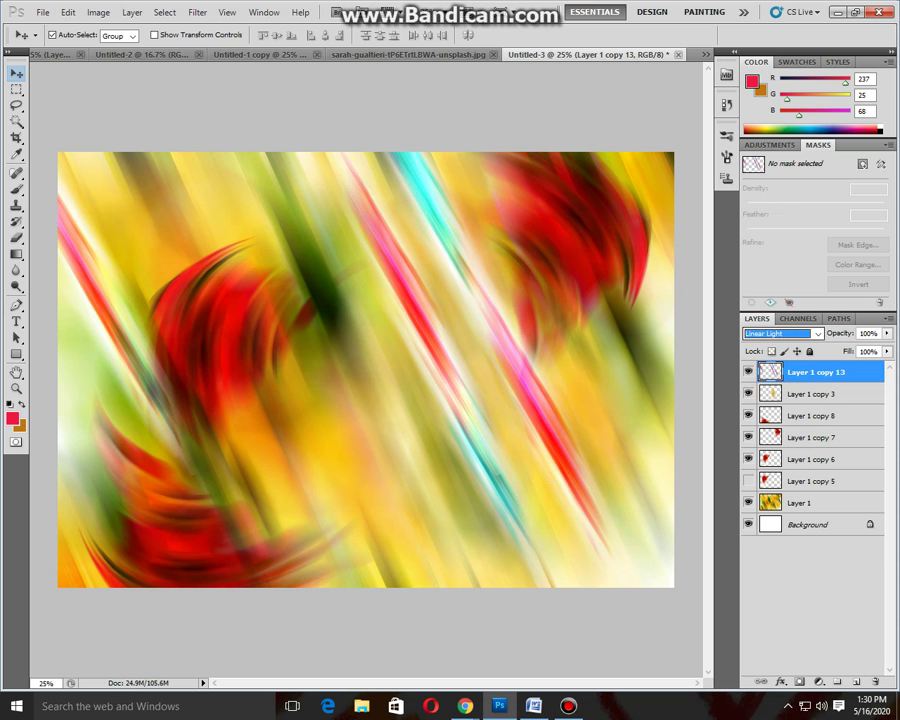
Duplicate the streaks, scale them to about 30% by 10% width and rotate 47°.
{"action": "key", "text": "ctrl+j"}
{"action": "key", "text": "ctrl+t"}
{"action": "left_click_drag", "start_coordinate": [679, 117], "coordinate": [446, 327]}
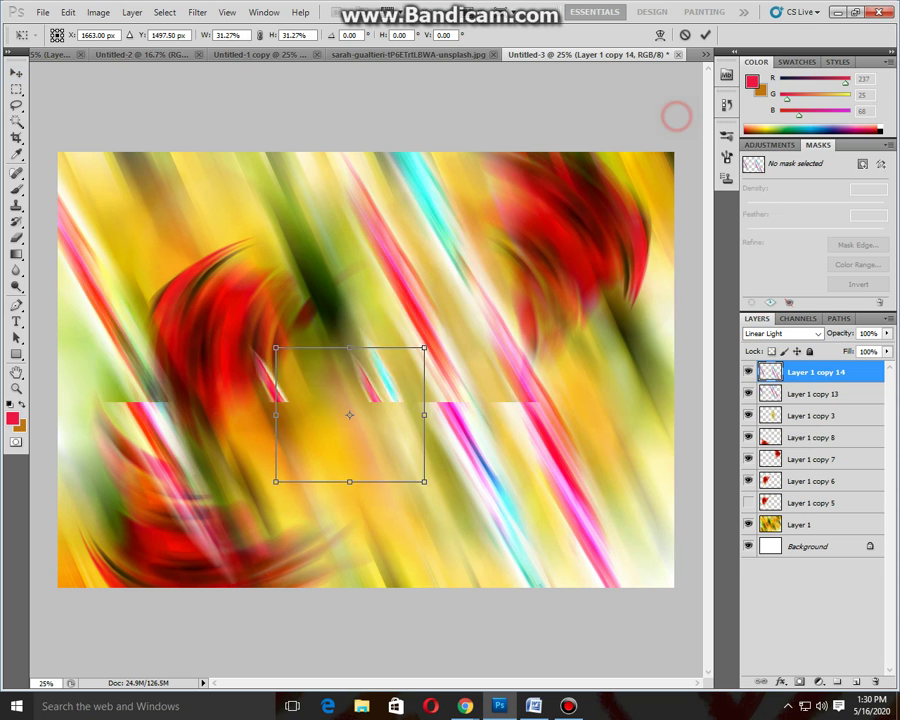
{"action": "left_click_drag", "start_coordinate": [446, 419], "coordinate": [384, 414]}
{"action": "left_click_drag", "start_coordinate": [395, 515], "coordinate": [308, 516]}
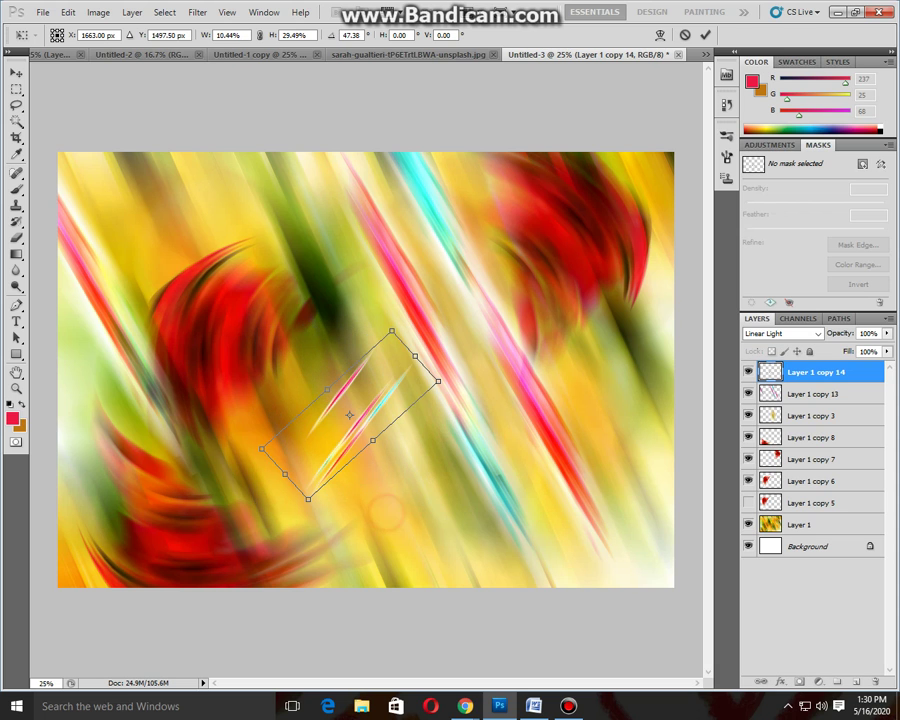
{"action": "key", "text": "Return"}
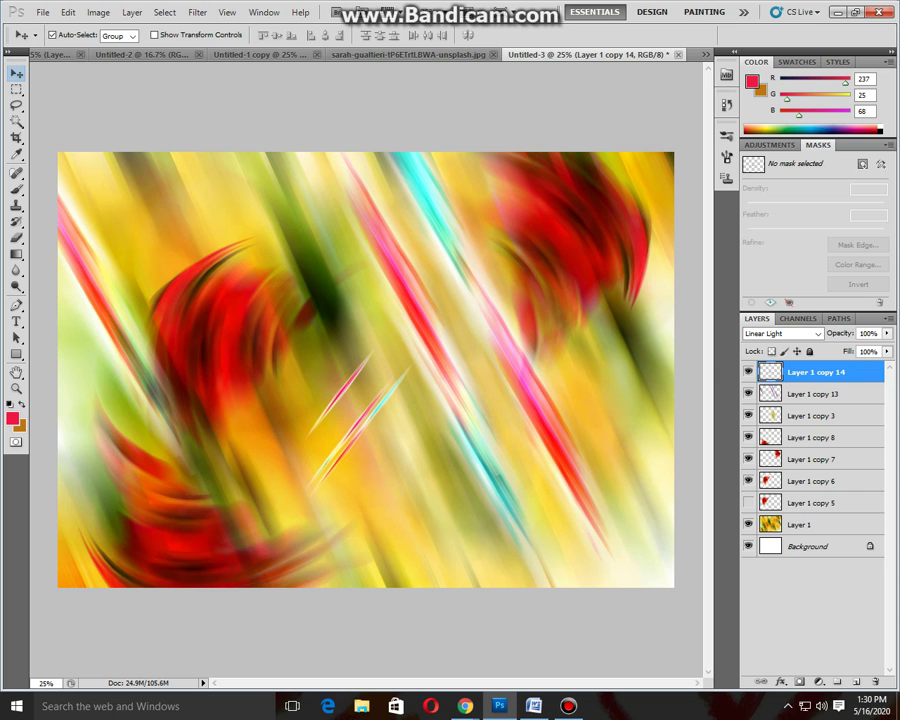
Warp the slim streaks into skewed hook-shaped curves.
{"action": "key", "text": "ctrl+t"}
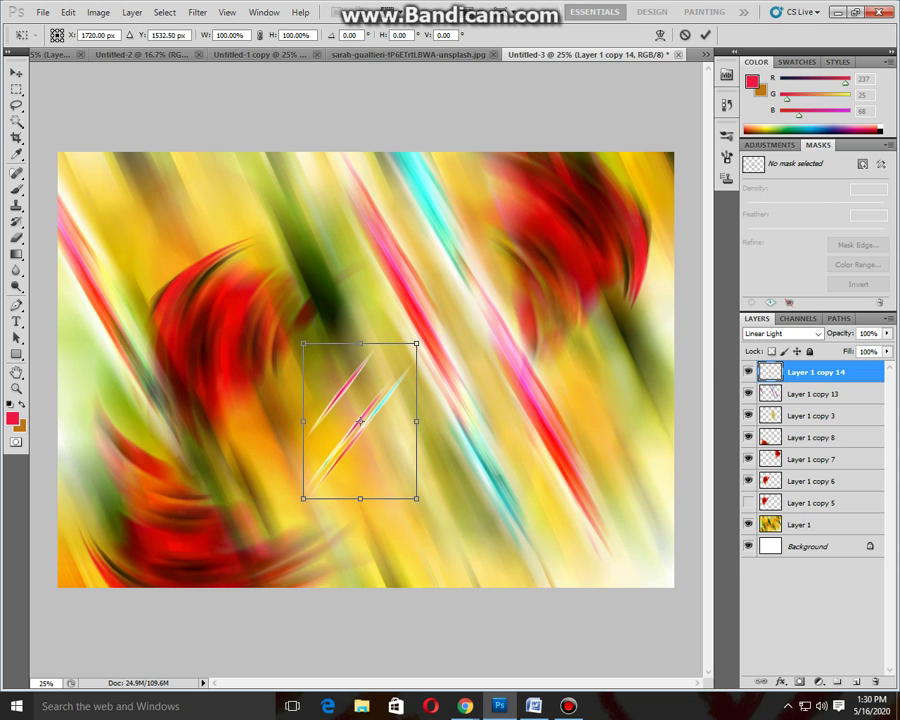
{"action": "left_click", "coordinate": [661, 34]}
{"action": "mouse_move", "coordinate": [345, 440]}
{"action": "left_mouse_down"}
{"action": "mouse_move", "coordinate": [395, 372]}
{"action": "mouse_move", "coordinate": [355, 407]}
{"action": "left_mouse_up"}
{"action": "left_click_drag", "start_coordinate": [303, 498], "coordinate": [373, 496]}
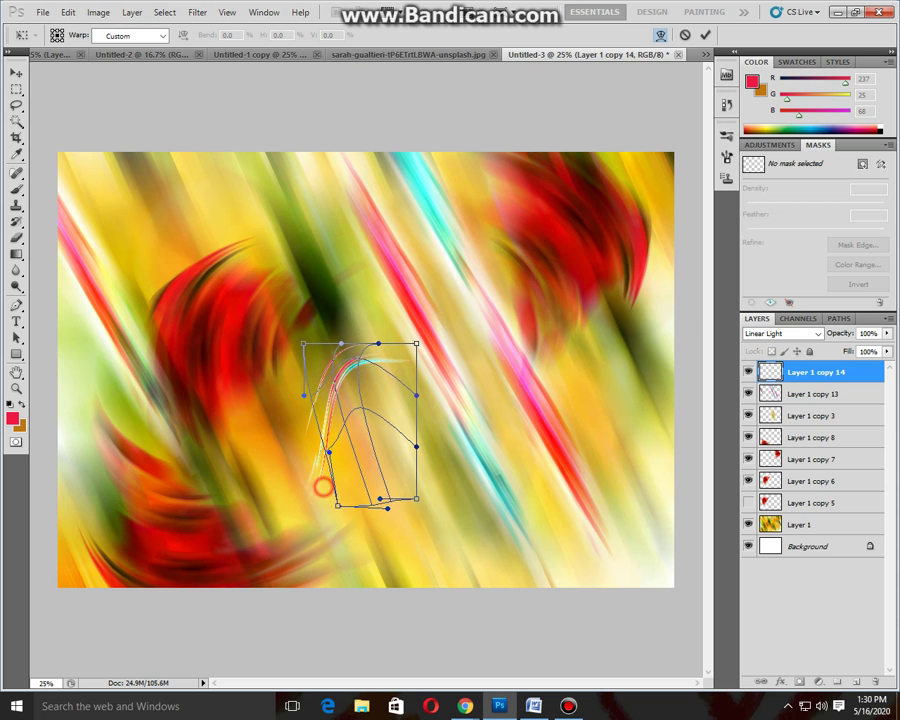
{"action": "key", "text": "Return"}
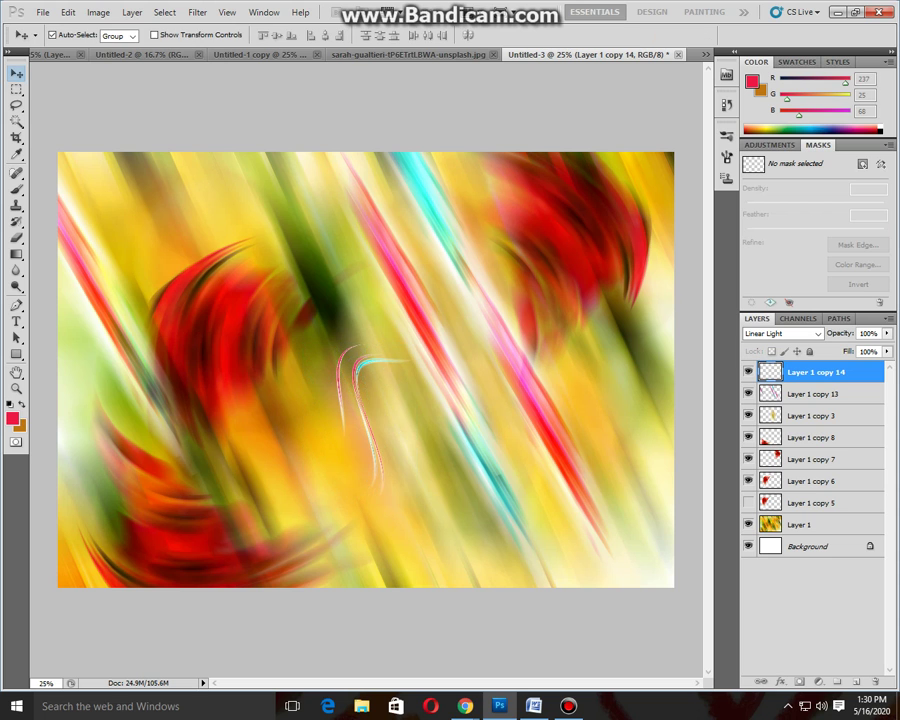
Add an offset repeat of the curved stroke, tilted and nudged slightly left and down.
{"action": "key", "text": "ctrl+j"}
{"action": "key", "text": "ctrl+j"}
{"action": "key", "text": "ctrl+j"}
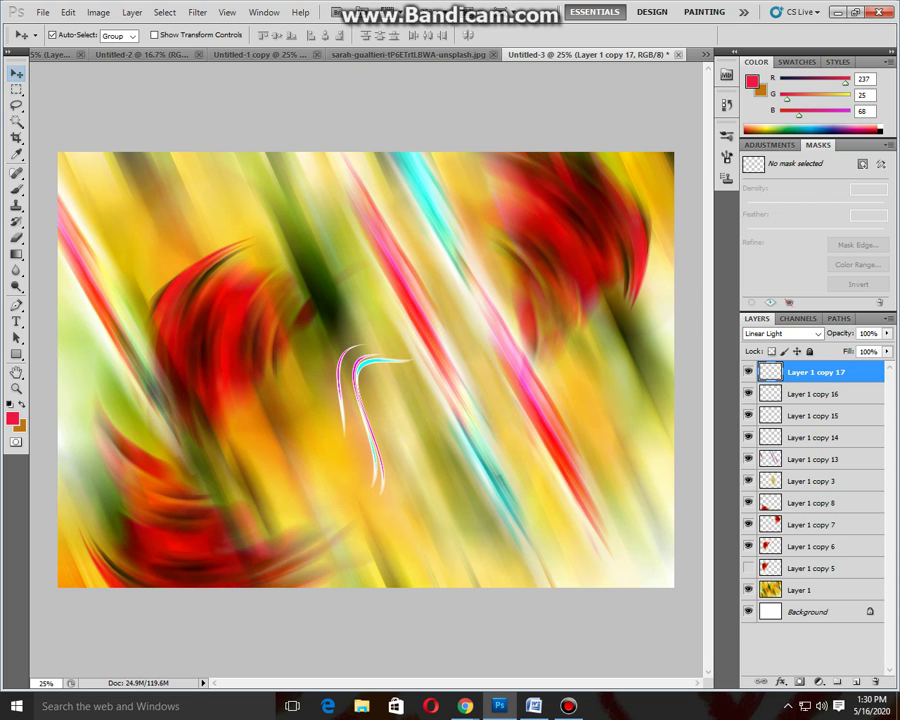
{"action": "key", "text": "Delete"}
{"action": "key", "text": "Delete"}
{"action": "key", "text": "Delete"}
{"action": "left_click", "coordinate": [748, 371]}
{"action": "left_click", "coordinate": [748, 371]}
{"action": "key", "text": "ctrl+alt+shift+t"}
{"action": "key", "text": "ctrl+alt+shift+t"}
{"action": "key", "text": "ctrl+alt+shift+t"}
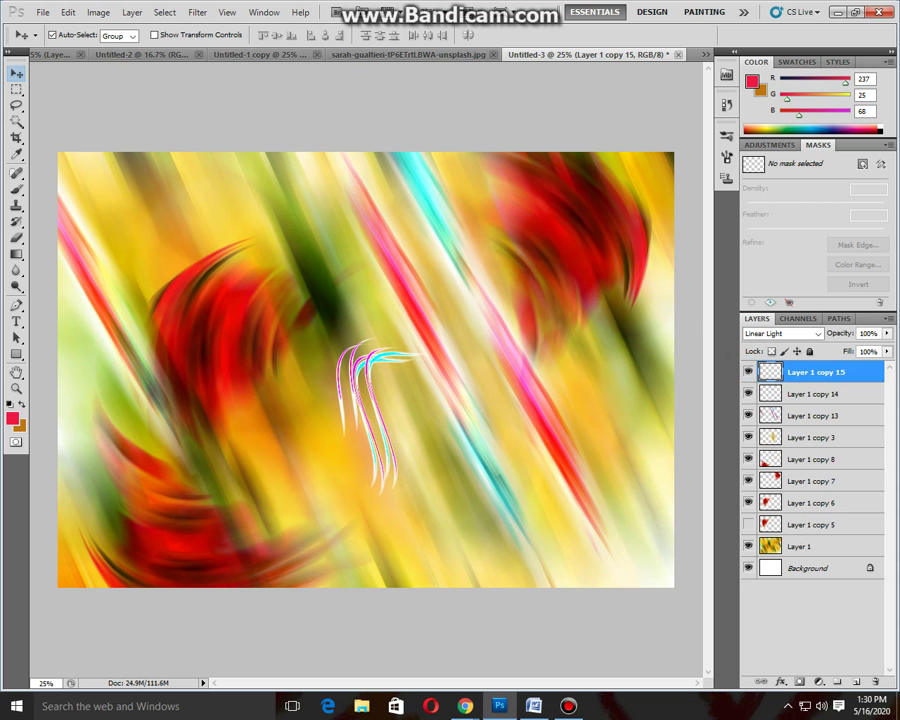
{"action": "key", "text": "ctrl+t"}
{"action": "mouse_move", "coordinate": [480, 424]}
{"action": "left_mouse_down"}
{"action": "mouse_move", "coordinate": [467, 363]}
{"action": "mouse_move", "coordinate": [480, 423]}
{"action": "left_mouse_up"}
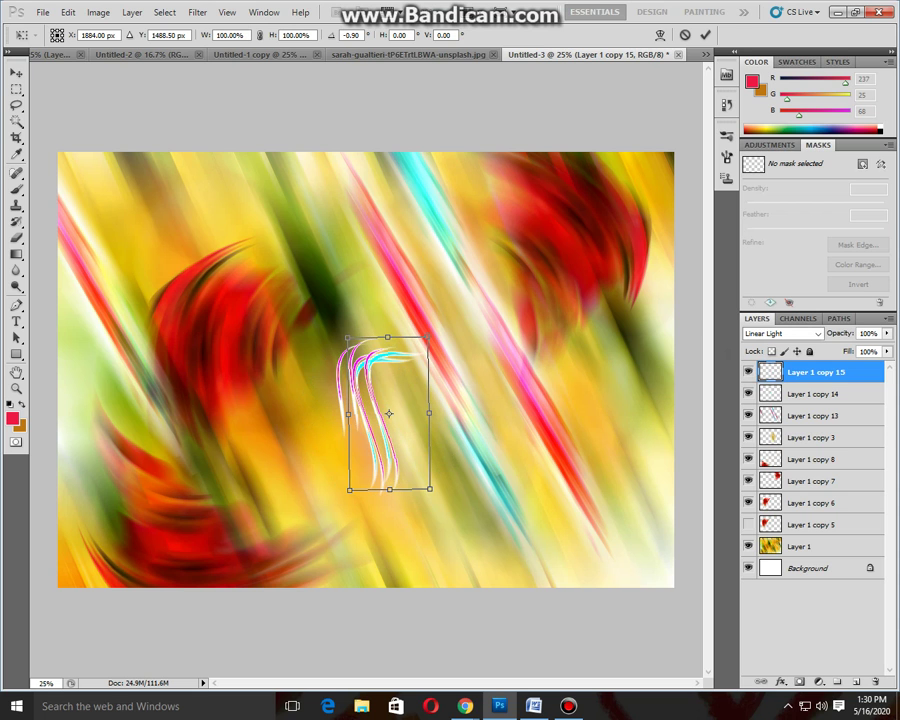
{"action": "left_click_drag", "start_coordinate": [375, 436], "coordinate": [373, 442]}
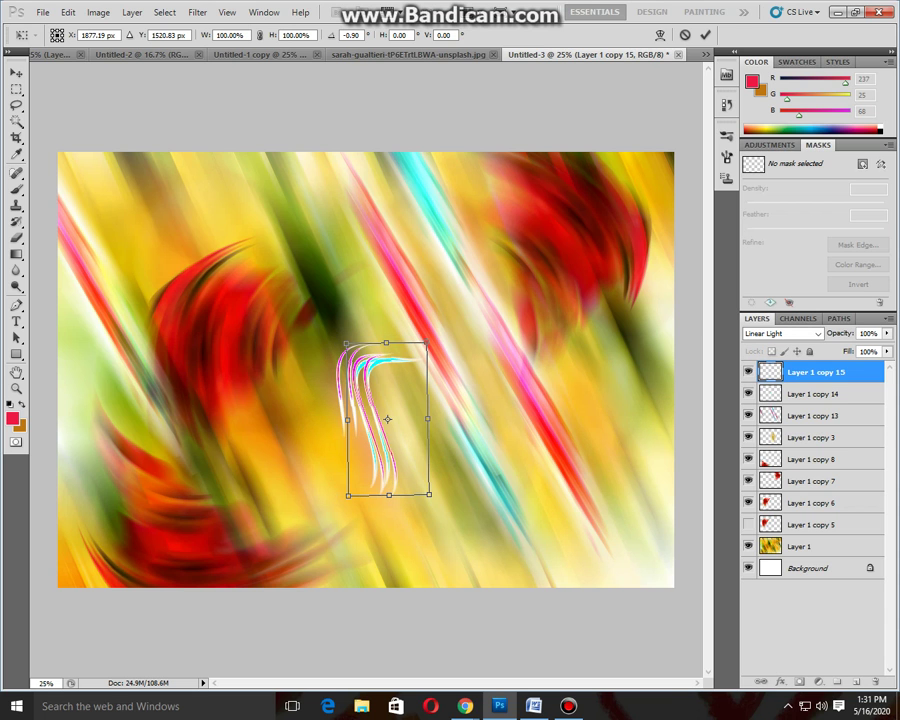
{"action": "key", "text": "Return"}
Shift the stroke copy's hue by +143 and combine it with the layer below.
{"action": "key", "text": "ctrl+u"}
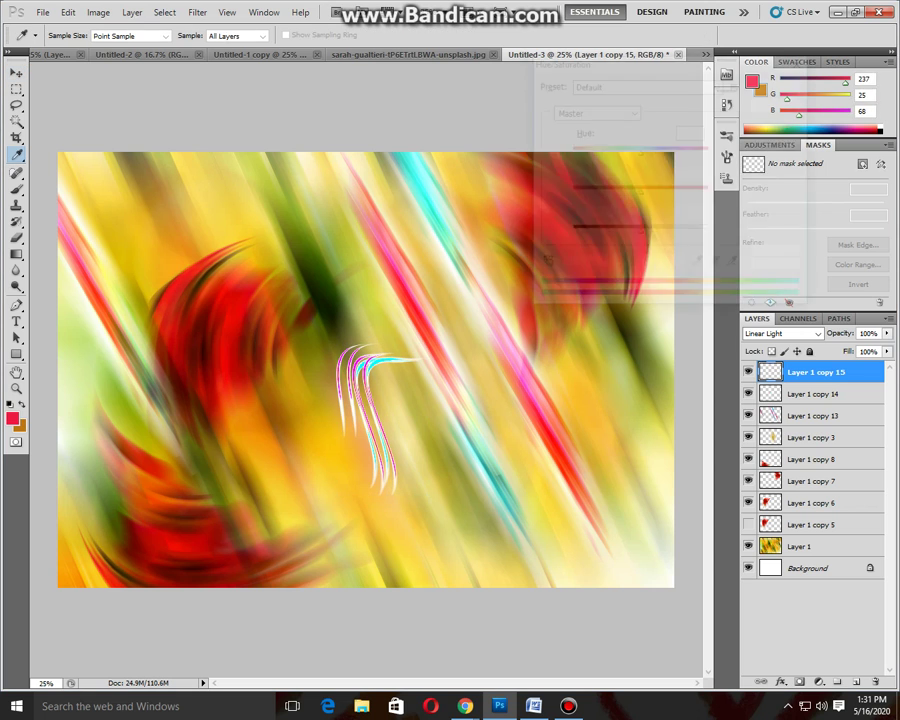
{"action": "left_click_drag", "start_coordinate": [626, 159], "coordinate": [700, 151]}
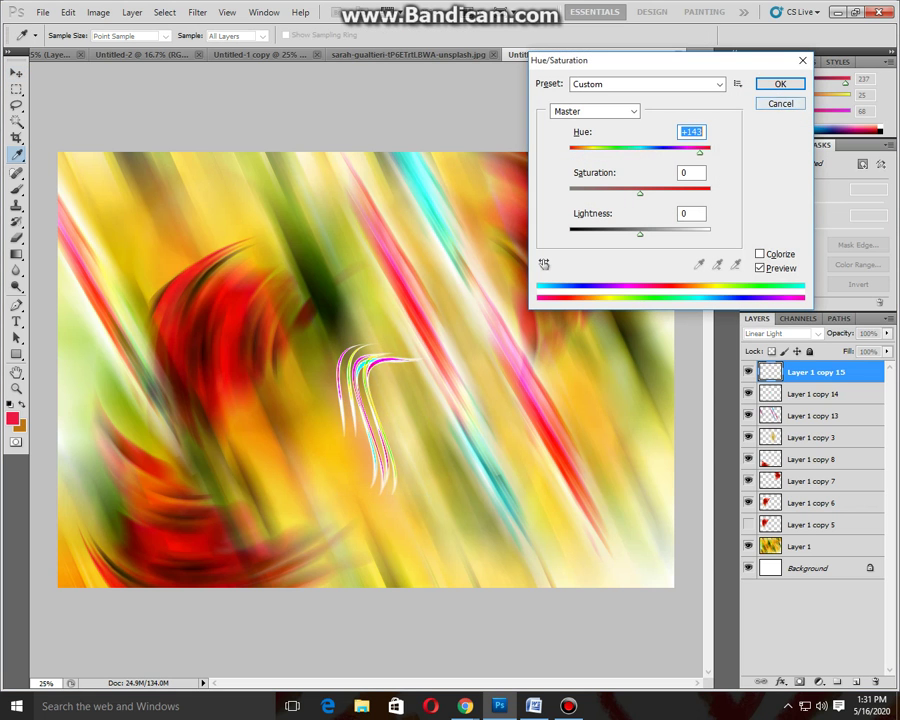
{"action": "left_click", "coordinate": [767, 86]}
{"action": "key", "text": "Delete"}
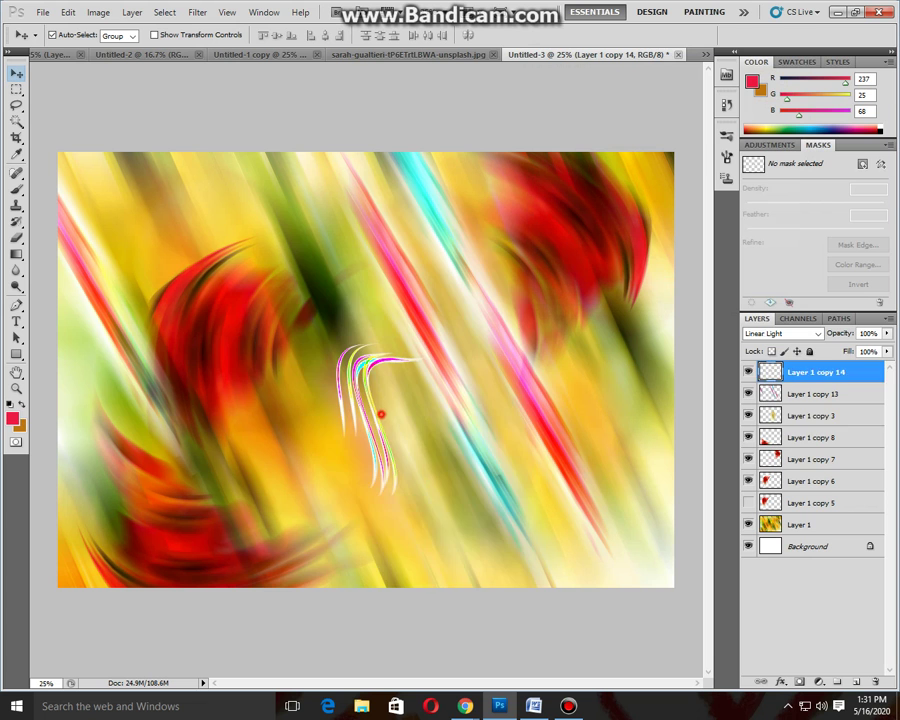
Enlarge the stroke cluster and reposition it slightly low at the canvas centre.
{"action": "mouse_move", "coordinate": [356, 394]}
{"action": "left_mouse_down"}
{"action": "mouse_move", "coordinate": [378, 454]}
{"action": "mouse_move", "coordinate": [106, 201]}
{"action": "left_mouse_up"}
{"action": "key", "text": "ctrl+t"}
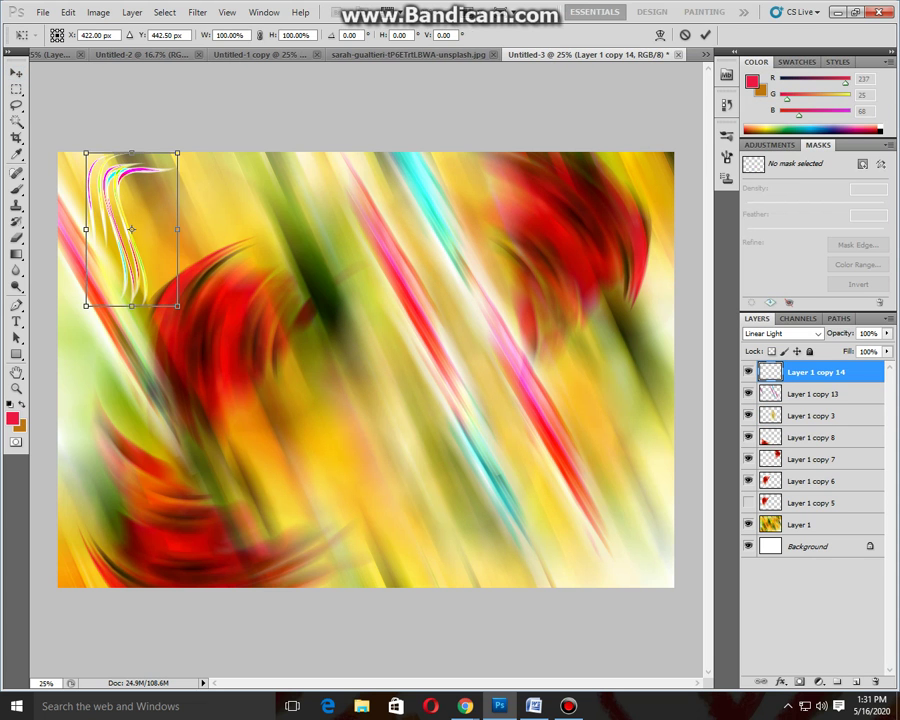
{"action": "left_click_drag", "start_coordinate": [178, 305], "coordinate": [320, 623]}
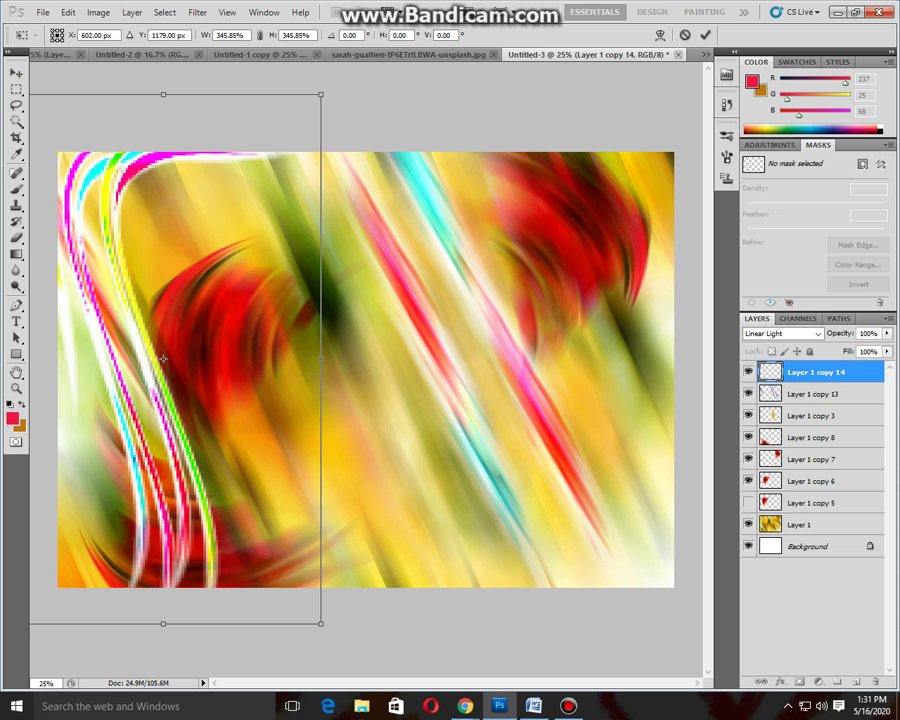
{"action": "key", "text": "Return"}
{"action": "left_click_drag", "start_coordinate": [400, 200], "coordinate": [546, 276]}
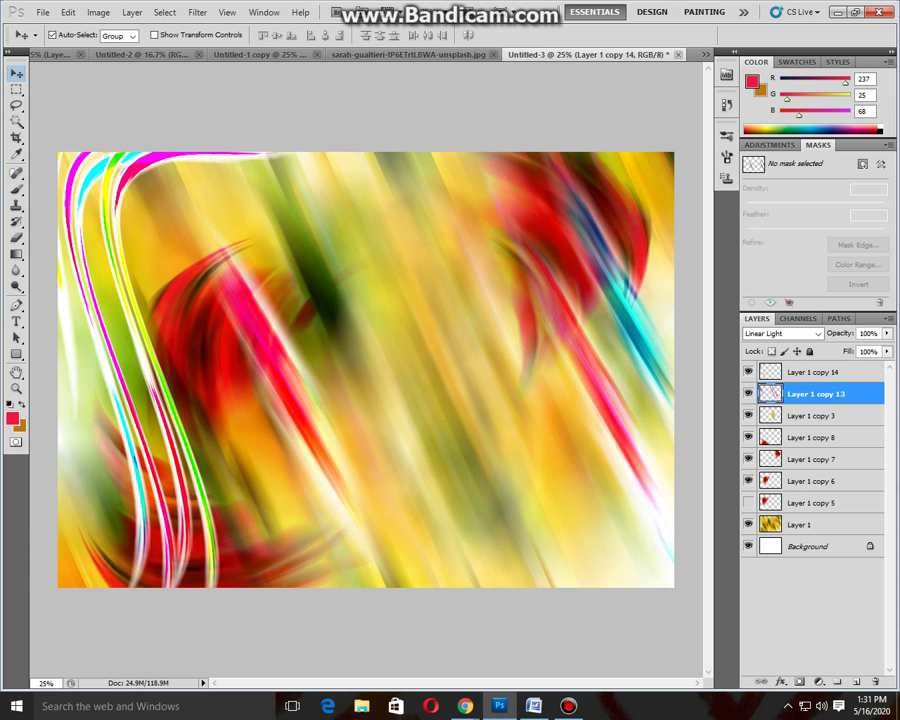
{"action": "key", "text": "ctrl+z"}
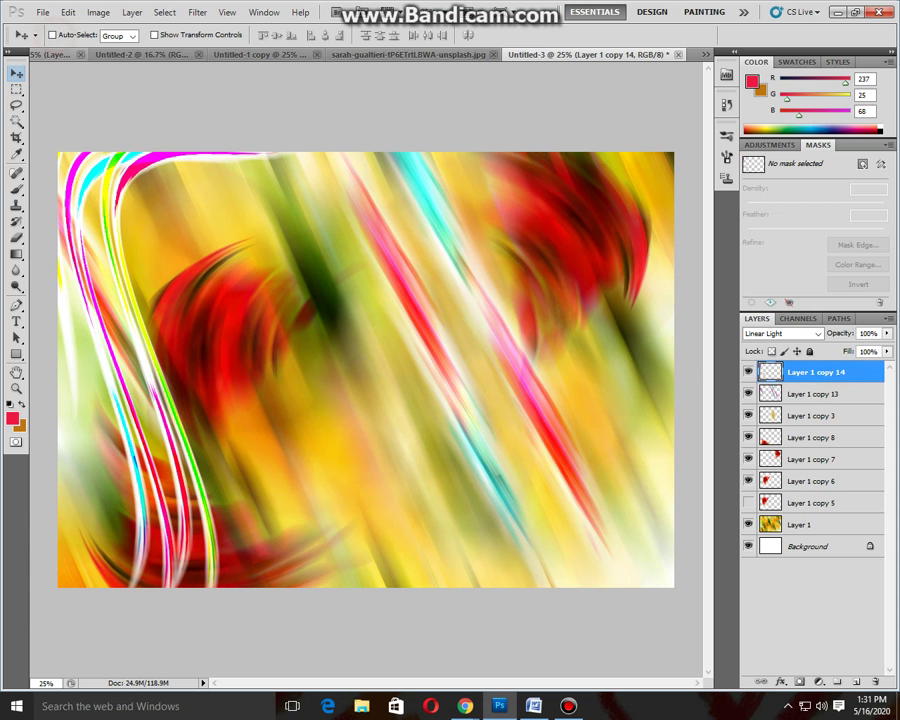
{"action": "mouse_move", "coordinate": [90, 278]}
{"action": "left_mouse_down"}
{"action": "mouse_move", "coordinate": [330, 250]}
{"action": "mouse_move", "coordinate": [427, 344]}
{"action": "left_mouse_up"}
{"action": "left_click_drag", "start_coordinate": [340, 300], "coordinate": [335, 315]}
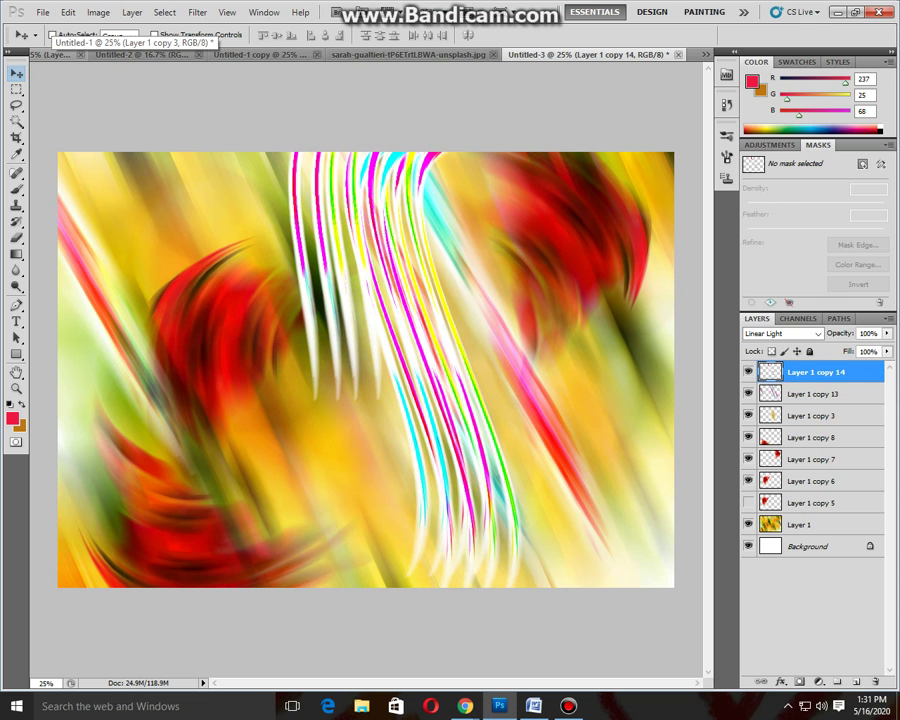
Make a 71%-scaled, 160°-rotated, stretched stroke copy as an S-curve, then drop the extra layer.
{"action": "key", "text": "ctrl+j"}
{"action": "key", "text": "ctrl+t"}
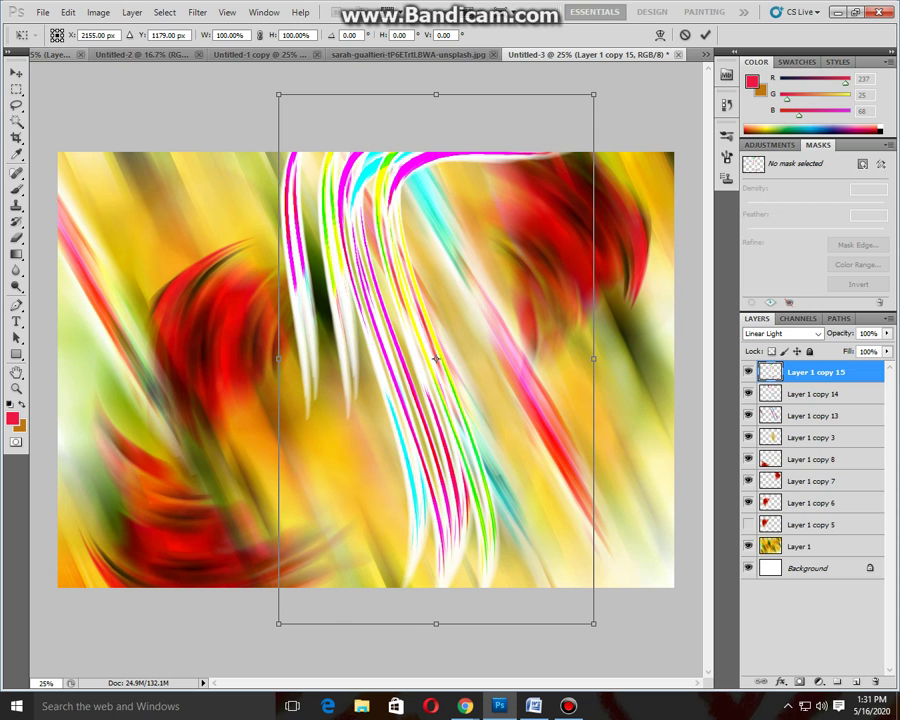
{"action": "left_click_drag", "start_coordinate": [278, 95], "coordinate": [324, 168]}
{"action": "left_click_drag", "start_coordinate": [570, 318], "coordinate": [301, 321]}
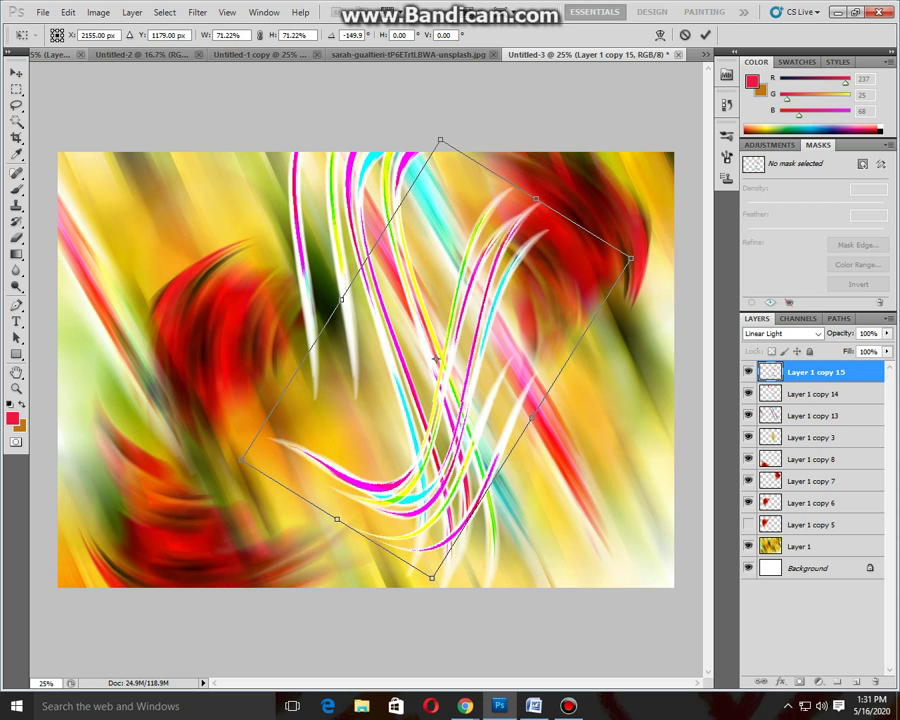
{"action": "left_click_drag", "start_coordinate": [436, 358], "coordinate": [363, 286]}
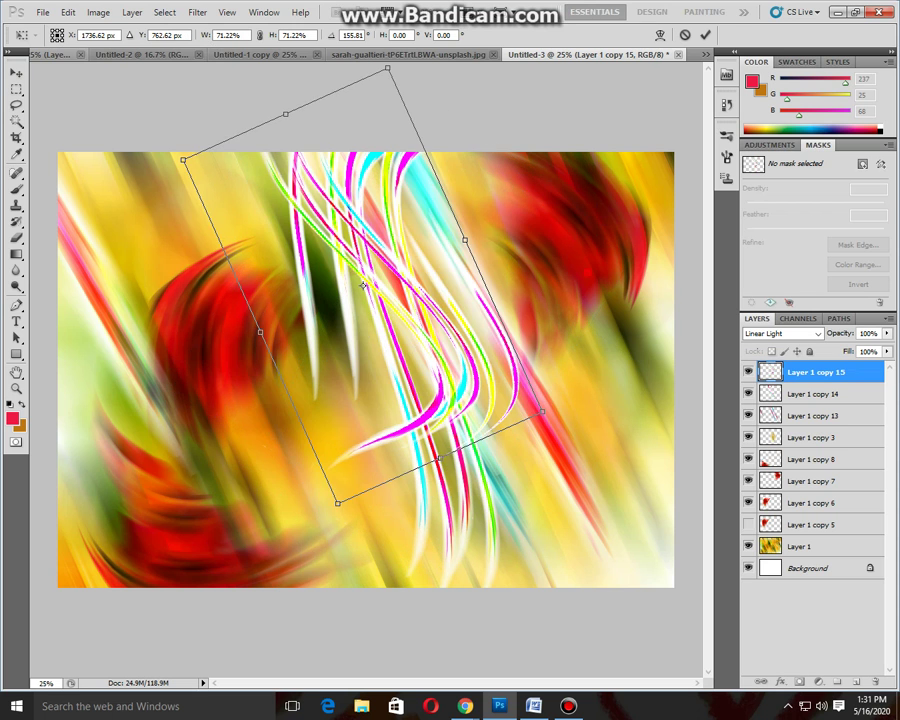
{"action": "left_click_drag", "start_coordinate": [298, 108], "coordinate": [262, 10]}
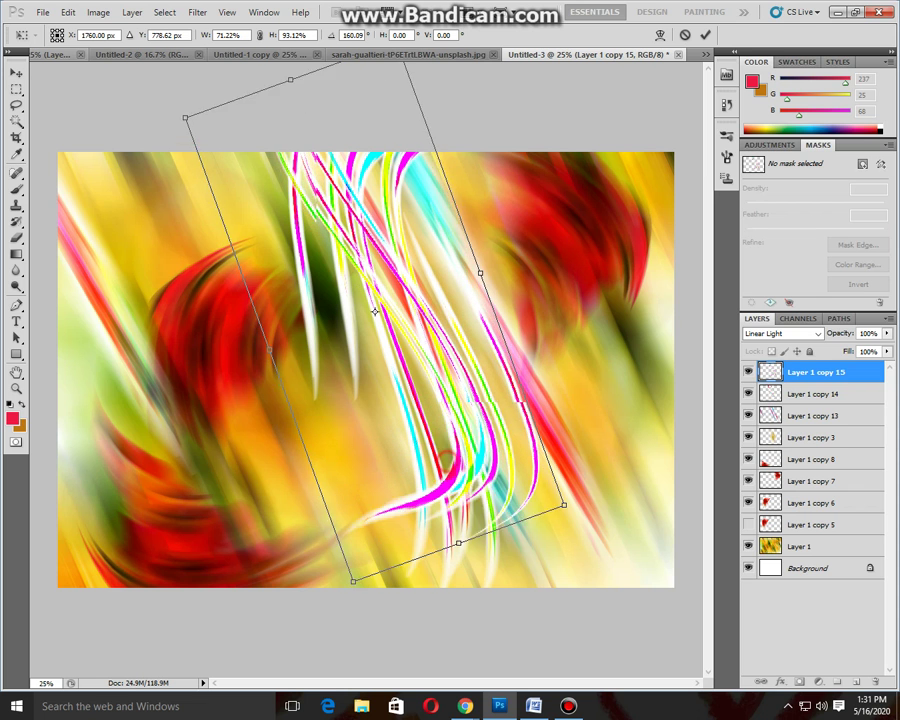
{"action": "left_click_drag", "start_coordinate": [342, 231], "coordinate": [395, 372]}
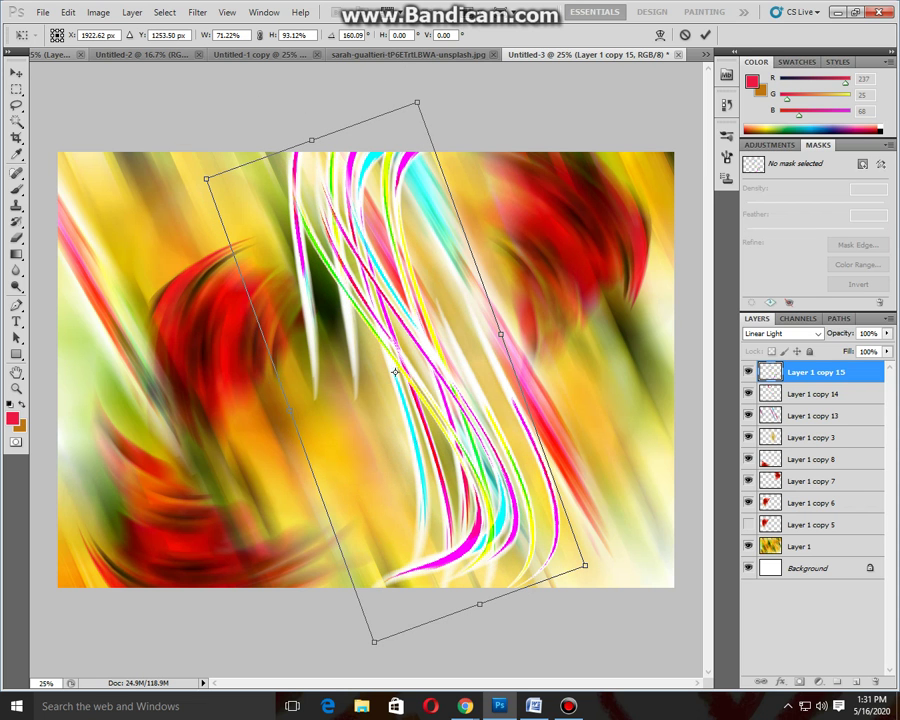
{"action": "left_click_drag", "start_coordinate": [481, 605], "coordinate": [508, 679]}
{"action": "key", "text": "Return"}
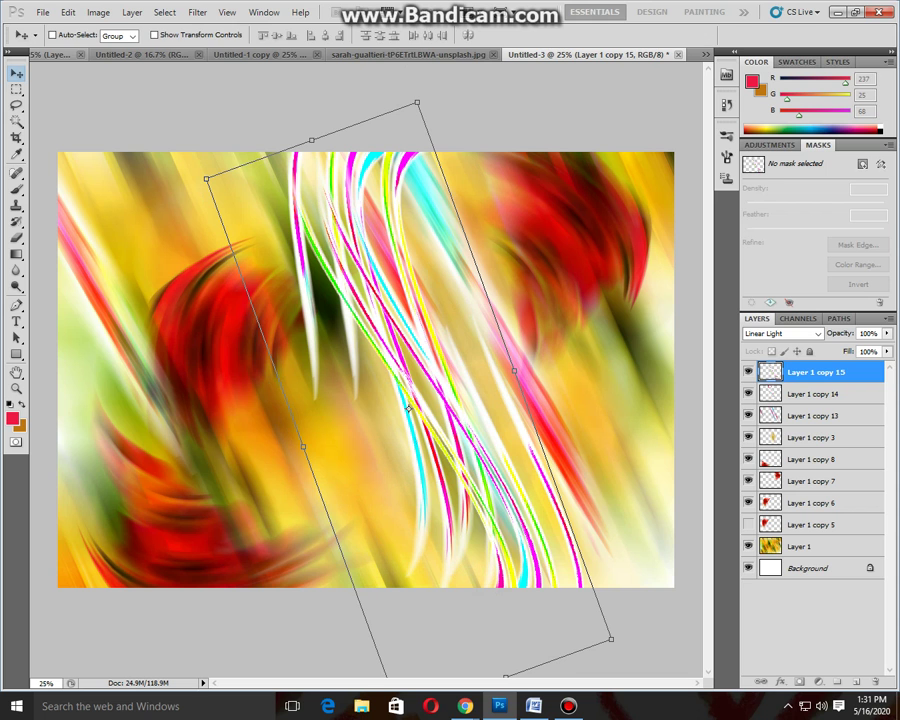
{"action": "key", "text": "Delete"}
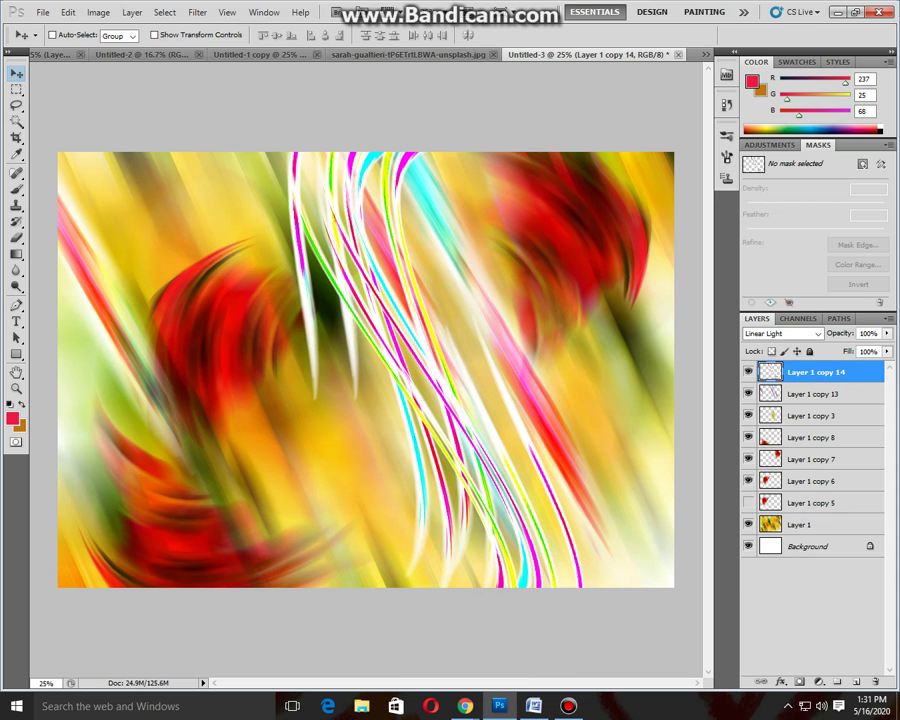
{"action": "key", "text": "ctrl+t"}
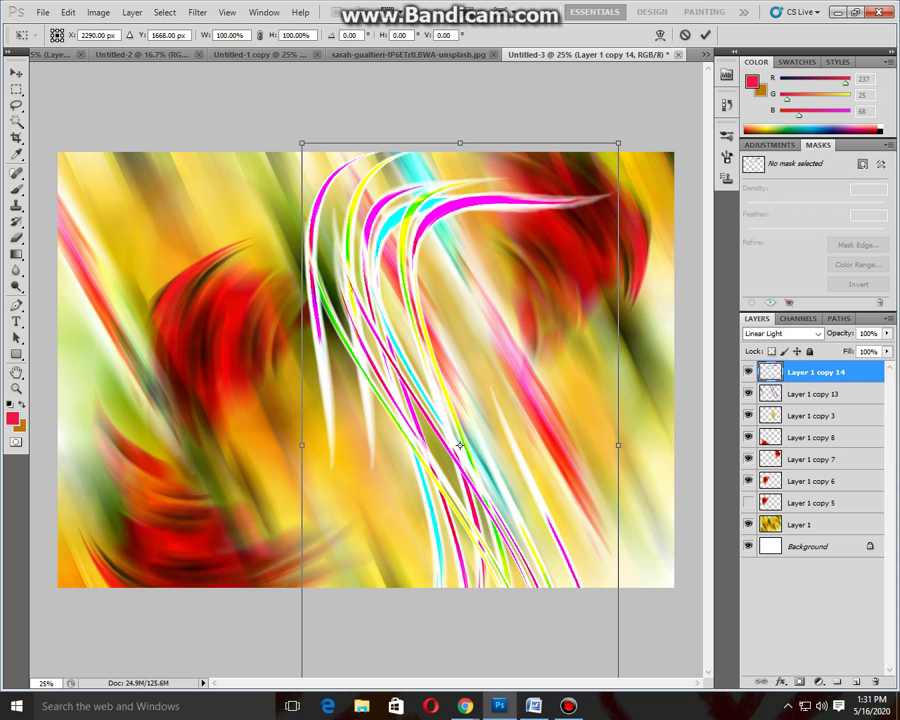
Shrink the strokes to 33.75%, rotate about 31° and place them over the left red swirl.
{"action": "left_click_drag", "start_coordinate": [618, 143], "coordinate": [513, 343]}
{"action": "mouse_move", "coordinate": [460, 445]}
{"action": "left_mouse_down"}
{"action": "mouse_move", "coordinate": [268, 352]}
{"action": "mouse_move", "coordinate": [188, 348]}
{"action": "left_mouse_up"}
{"action": "mouse_move", "coordinate": [313, 402]}
{"action": "left_mouse_down"}
{"action": "mouse_move", "coordinate": [338, 410]}
{"action": "mouse_move", "coordinate": [277, 454]}
{"action": "left_mouse_up"}
{"action": "left_click_drag", "start_coordinate": [208, 336], "coordinate": [222, 335]}
{"action": "key", "text": "Return"}
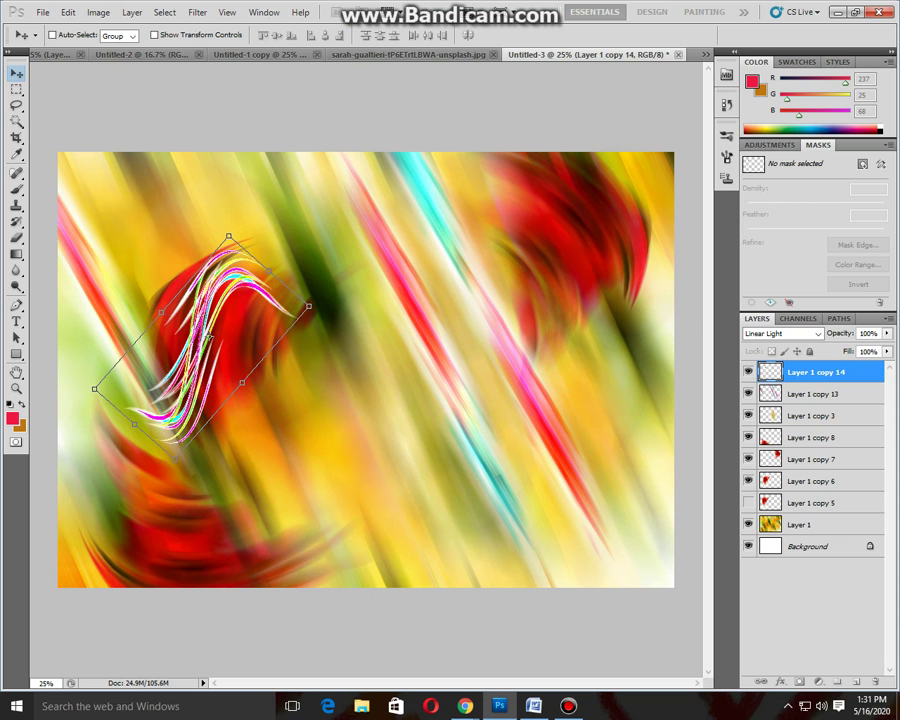
Set the strokes layer's blend mode to Linear Burn.
{"action": "left_click", "coordinate": [783, 333]}
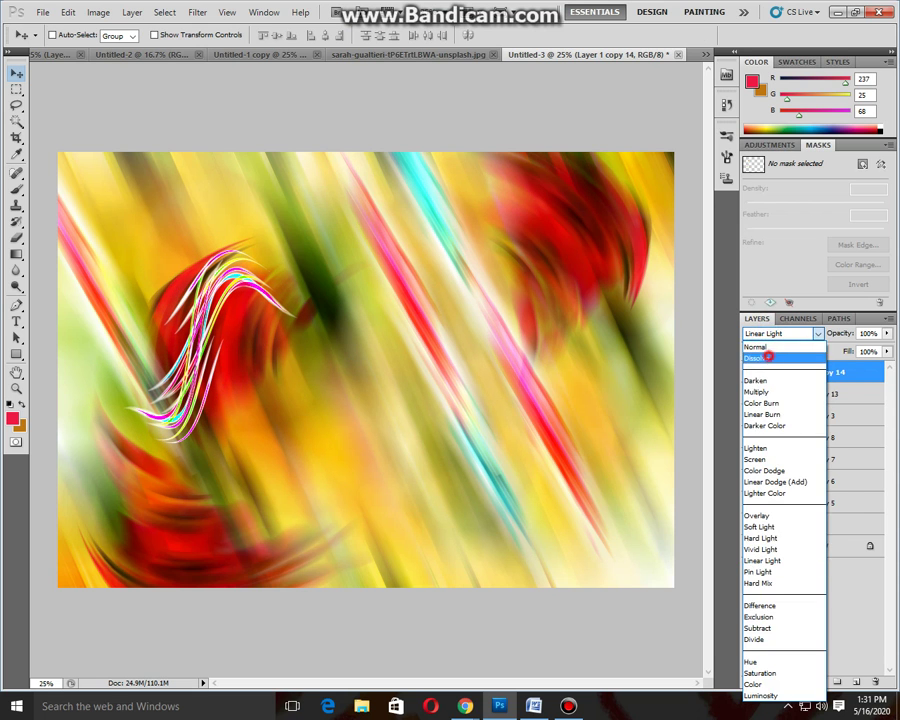
{"action": "left_click", "coordinate": [766, 354]}
{"action": "key", "text": "Down"}
{"action": "key", "text": "Down"}
{"action": "key", "text": "Down"}
{"action": "key", "text": "Down"}
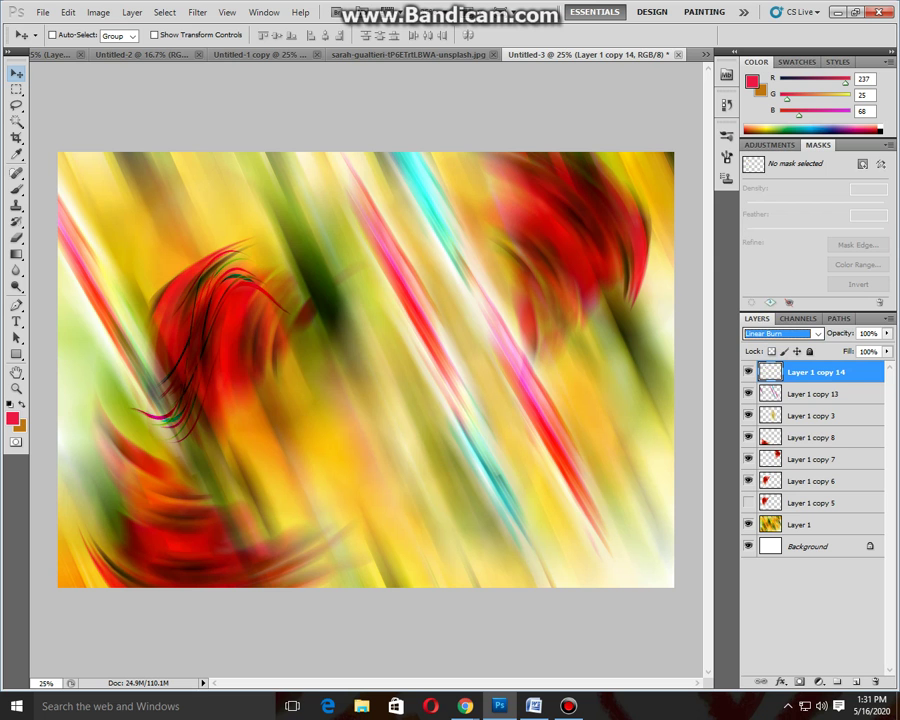
{"action": "key", "text": "Down"}
{"action": "key", "text": "Down"}
{"action": "key", "text": "Down"}
{"action": "key", "text": "Up"}
{"action": "key", "text": "Up"}
{"action": "key", "text": "Up"}
{"action": "key", "text": "ctrl+t"}
Enlarge the strokes to about 150% and place a 115°-rotated copy over the upper-right swirl.
{"action": "left_click_drag", "start_coordinate": [121, 249], "coordinate": [78, 201]}
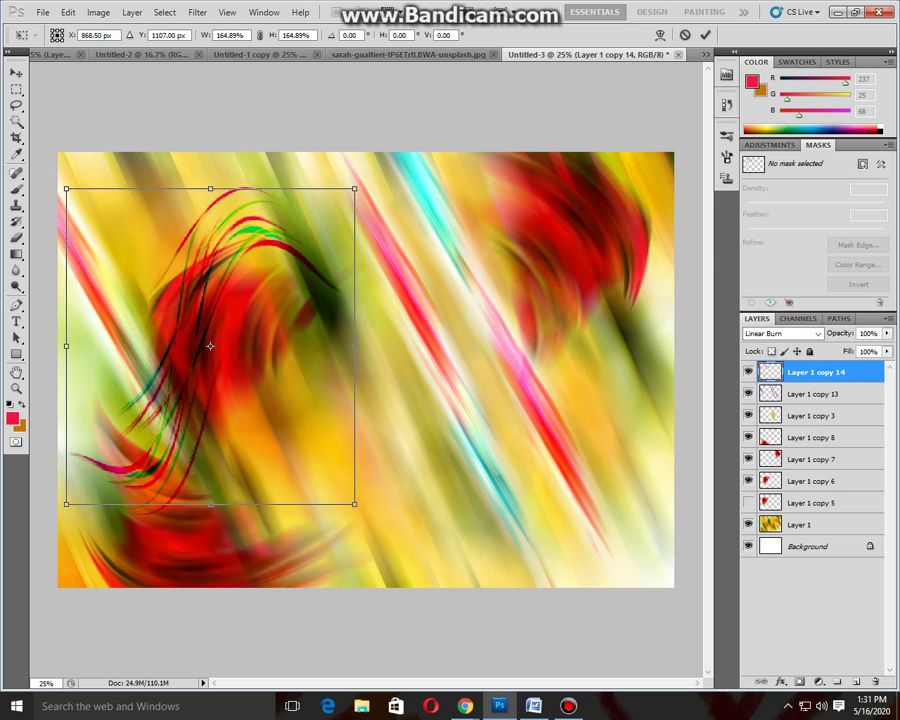
{"action": "key", "text": "Return"}
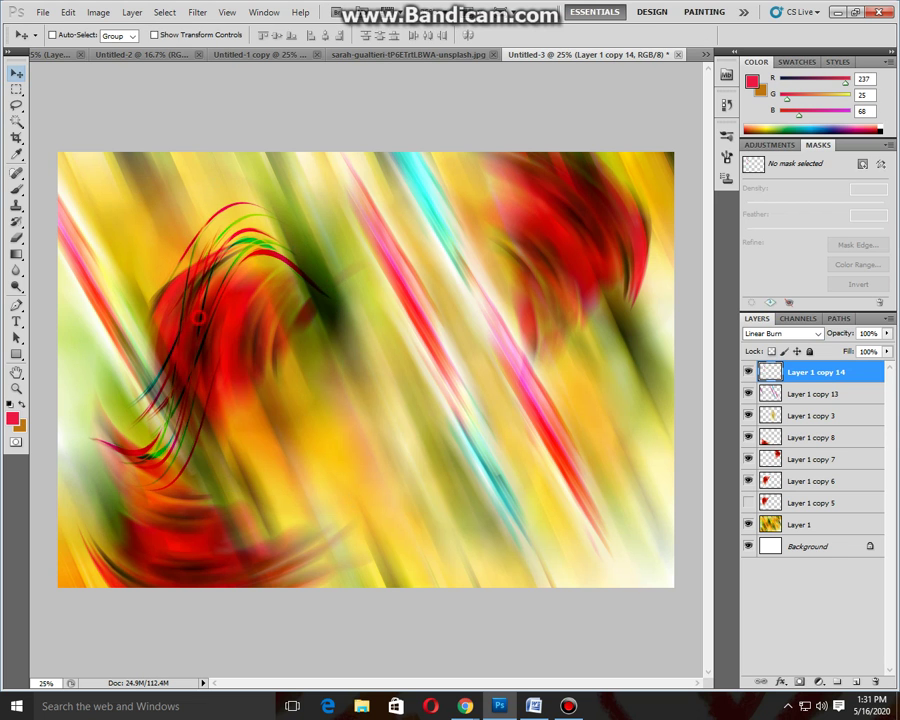
{"action": "left_click_drag", "start_coordinate": [199, 318], "coordinate": [460, 390]}
{"action": "key", "text": "ctrl+t"}
{"action": "mouse_move", "coordinate": [620, 500]}
{"action": "left_mouse_down"}
{"action": "mouse_move", "coordinate": [650, 532]}
{"action": "mouse_move", "coordinate": [434, 310]}
{"action": "mouse_move", "coordinate": [523, 264]}
{"action": "left_mouse_up"}
{"action": "left_click_drag", "start_coordinate": [620, 434], "coordinate": [640, 400]}
{"action": "left_click_drag", "start_coordinate": [600, 300], "coordinate": [670, 233]}
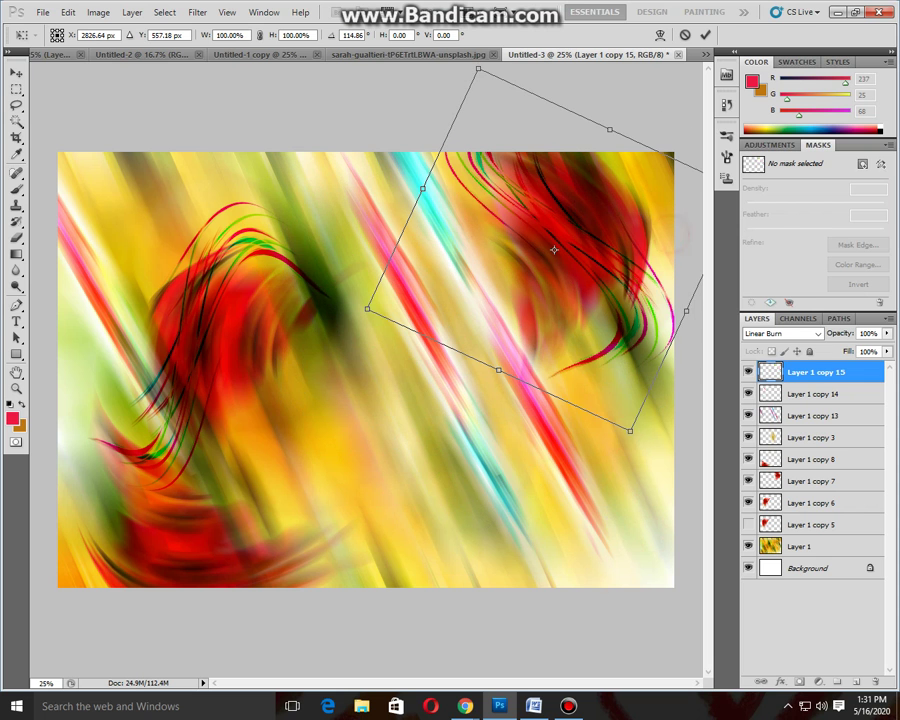
{"action": "key", "text": "Return"}
Add another stroke copy rotated about 144° curling into the lower-left corner.
{"action": "left_click_drag", "start_coordinate": [553, 249], "coordinate": [213, 489]}
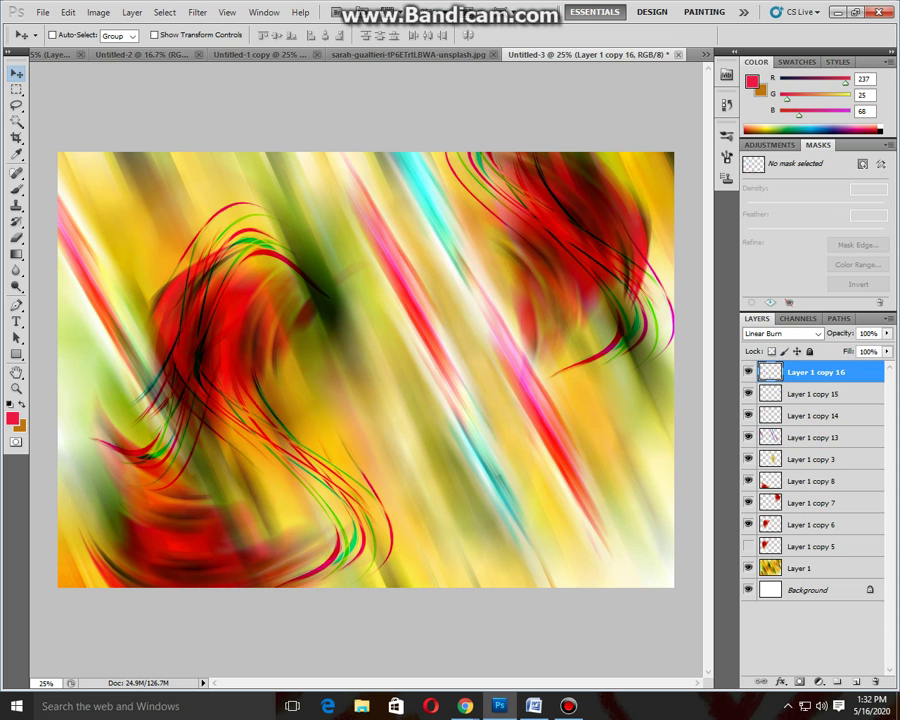
{"action": "key", "text": "ctrl+t"}
{"action": "mouse_move", "coordinate": [482, 504]}
{"action": "left_mouse_down"}
{"action": "mouse_move", "coordinate": [470, 600]}
{"action": "mouse_move", "coordinate": [400, 670]}
{"action": "left_mouse_up"}
{"action": "left_click_drag", "start_coordinate": [380, 610], "coordinate": [360, 640]}
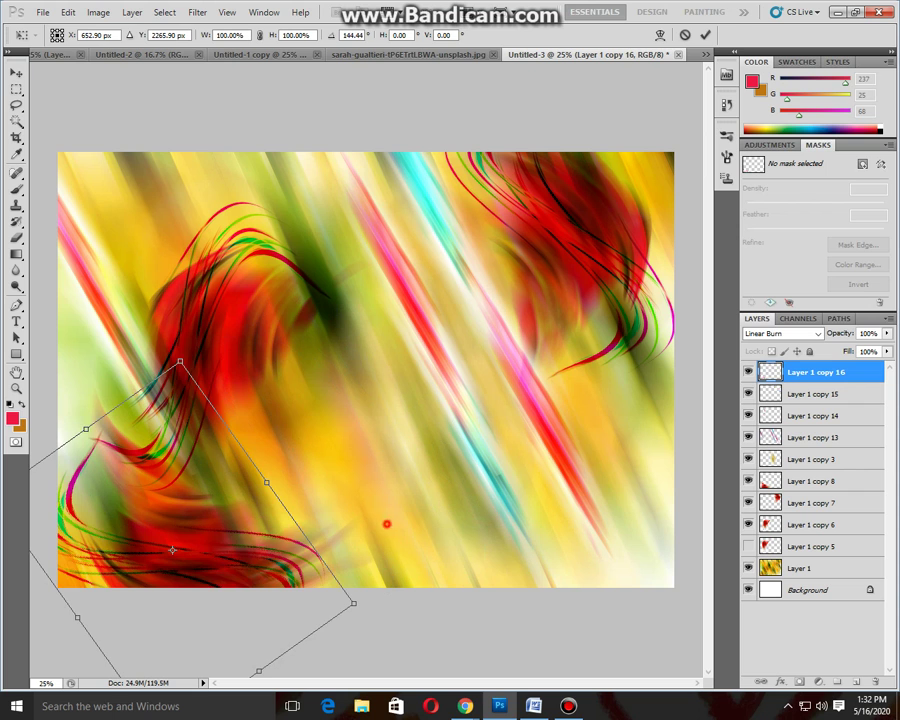
{"action": "key", "text": "Return"}
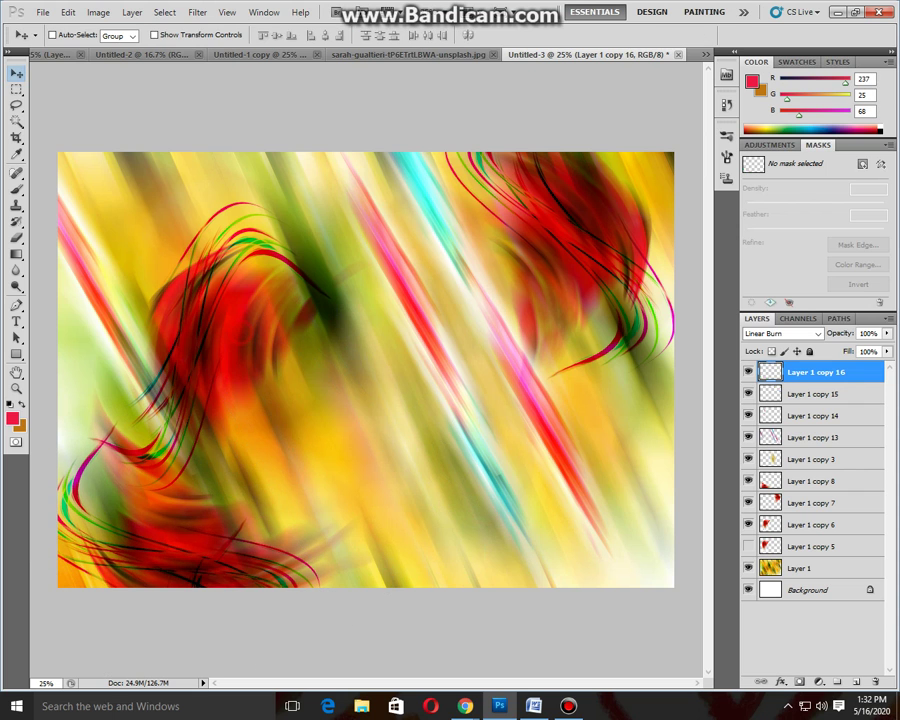
{"action": "key", "text": "ctrl+j"}
{"action": "left_click", "coordinate": [52, 35]}
Duplicate the image as Untitled-3 copy, merge visible layers, then duplicate the merged Background.
{"action": "left_click", "coordinate": [97, 12]}
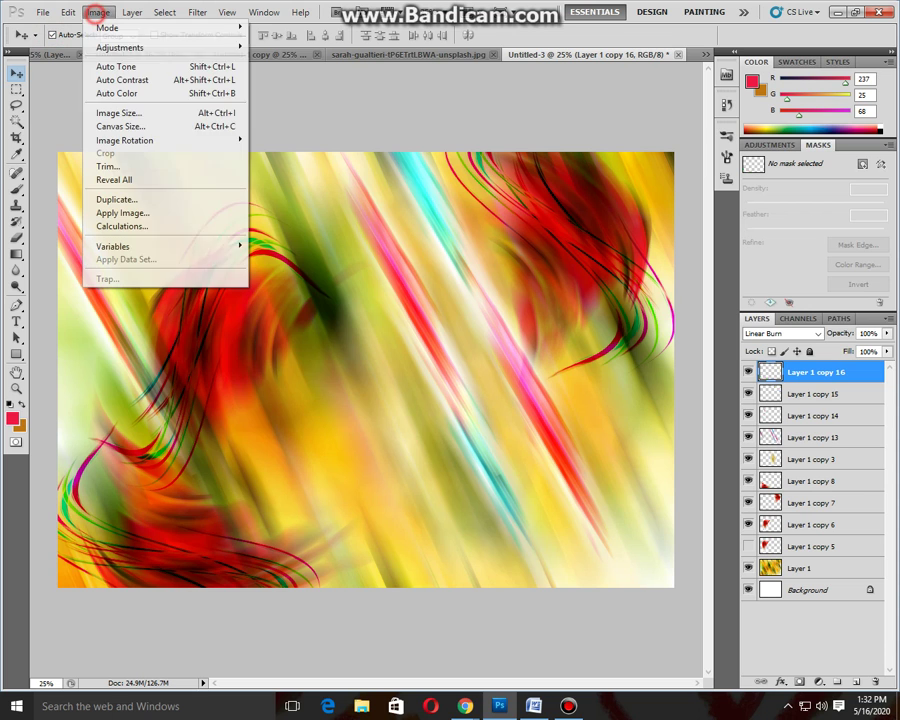
{"action": "key", "text": "Escape"}
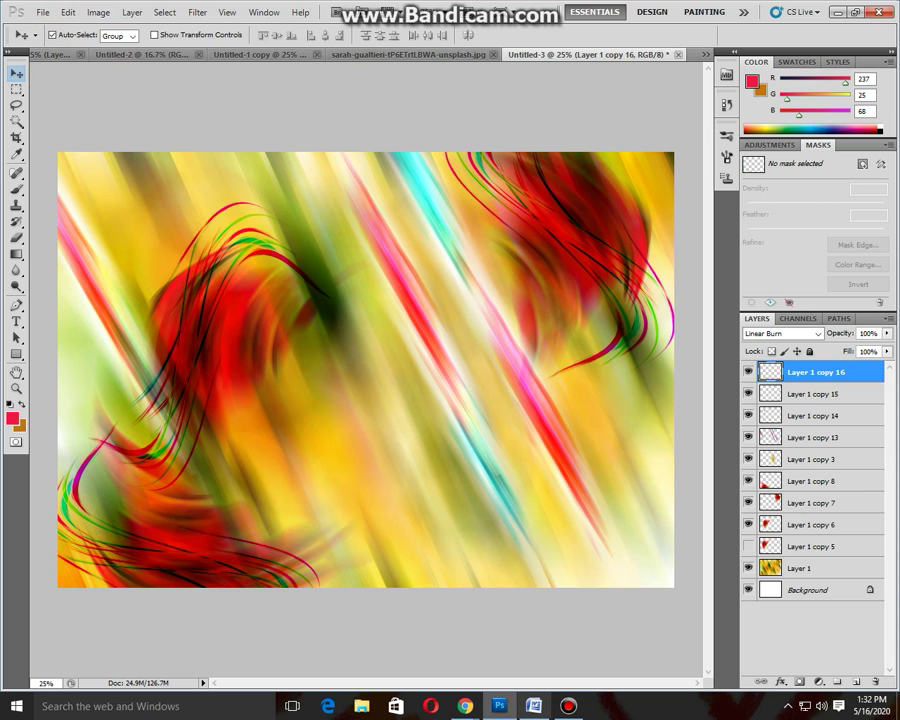
{"action": "left_click", "coordinate": [568, 706]}
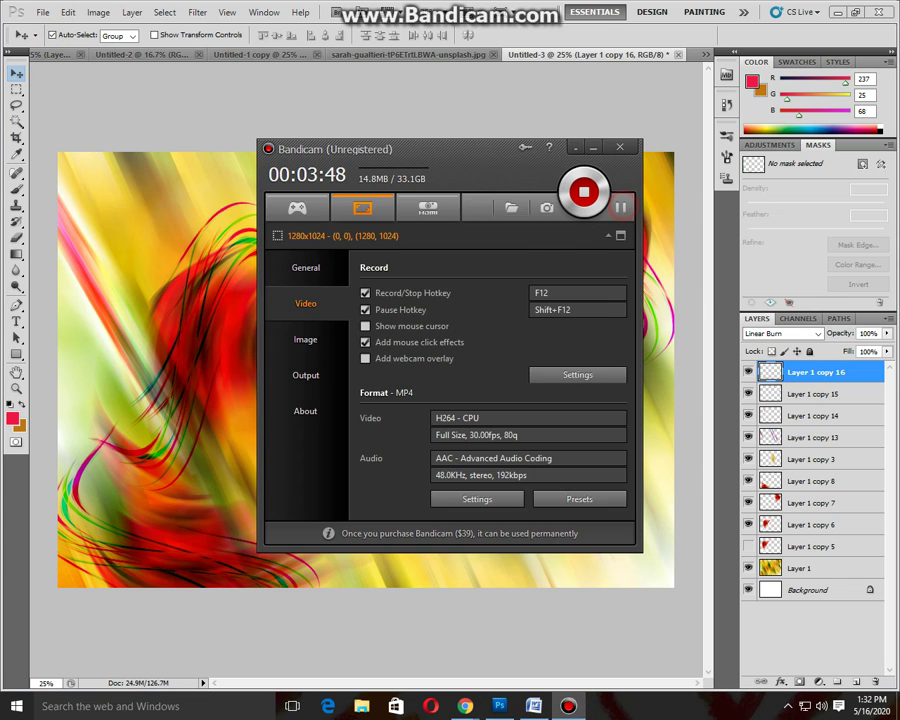
{"action": "left_click", "coordinate": [538, 585]}
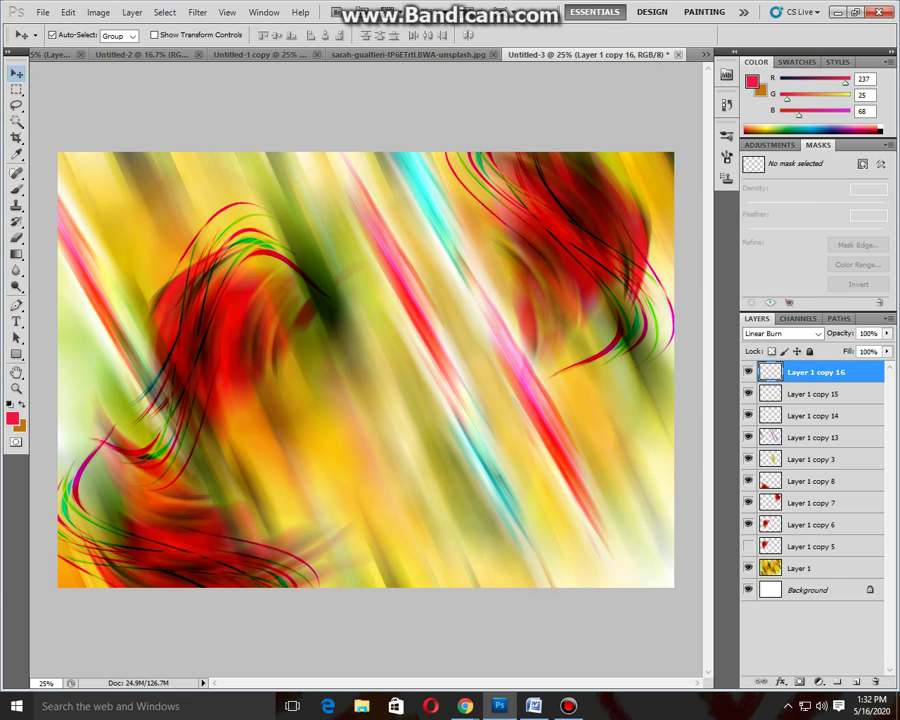
{"action": "left_click", "coordinate": [98, 12]}
{"action": "left_click", "coordinate": [133, 199]}
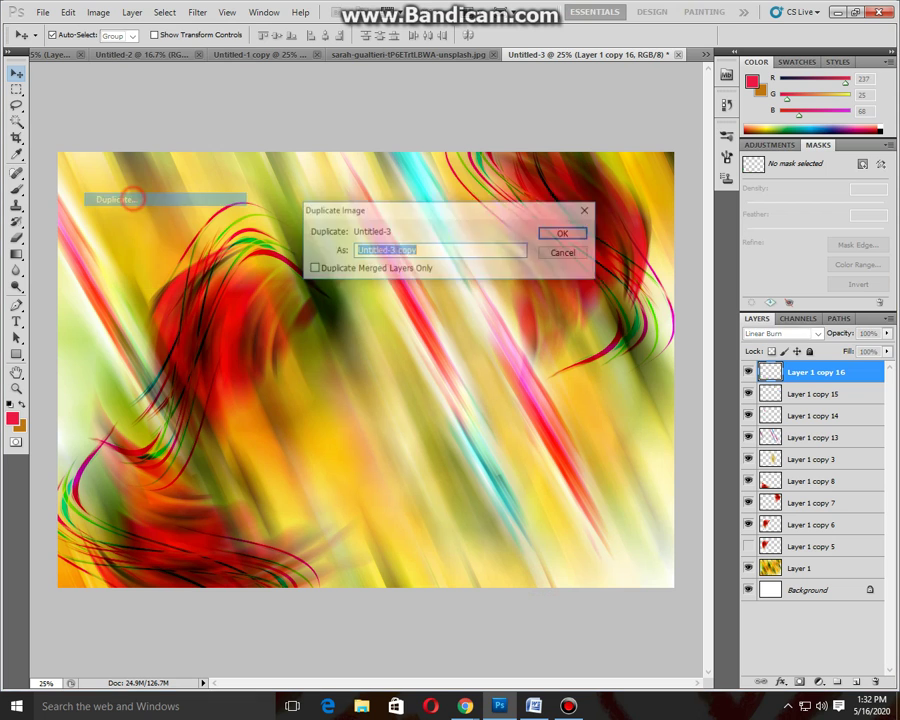
{"action": "key", "text": "Return"}
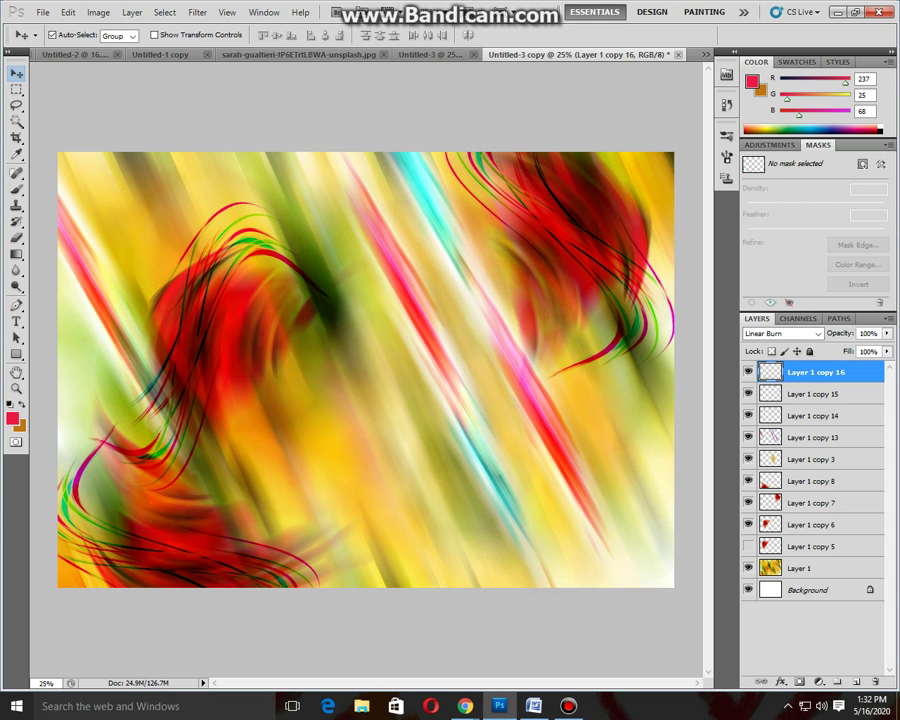
{"action": "key", "text": "ctrl+shift+e"}
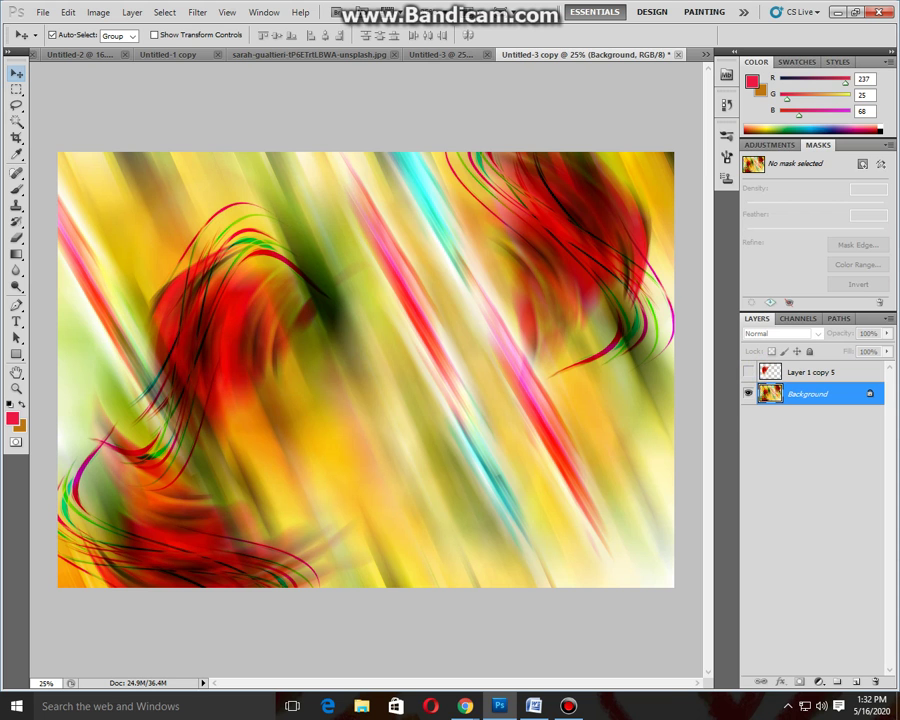
{"action": "key", "text": "ctrl+j"}
Scale the Background copy to about 97% and rotate it 180°.
{"action": "key", "text": "ctrl+t"}
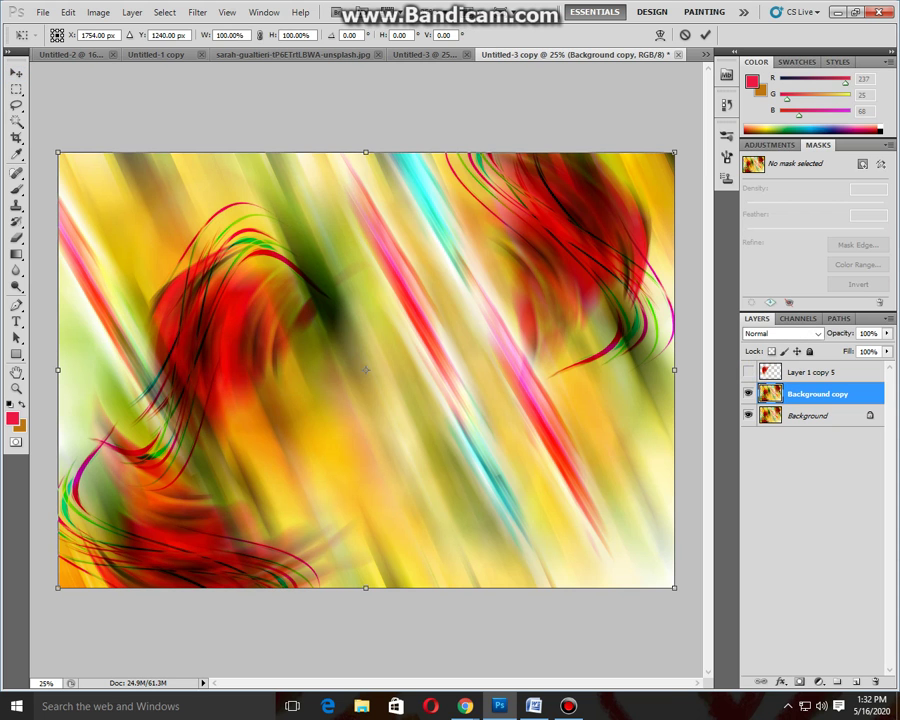
{"action": "left_click_drag", "start_coordinate": [674, 587], "coordinate": [665, 580]}
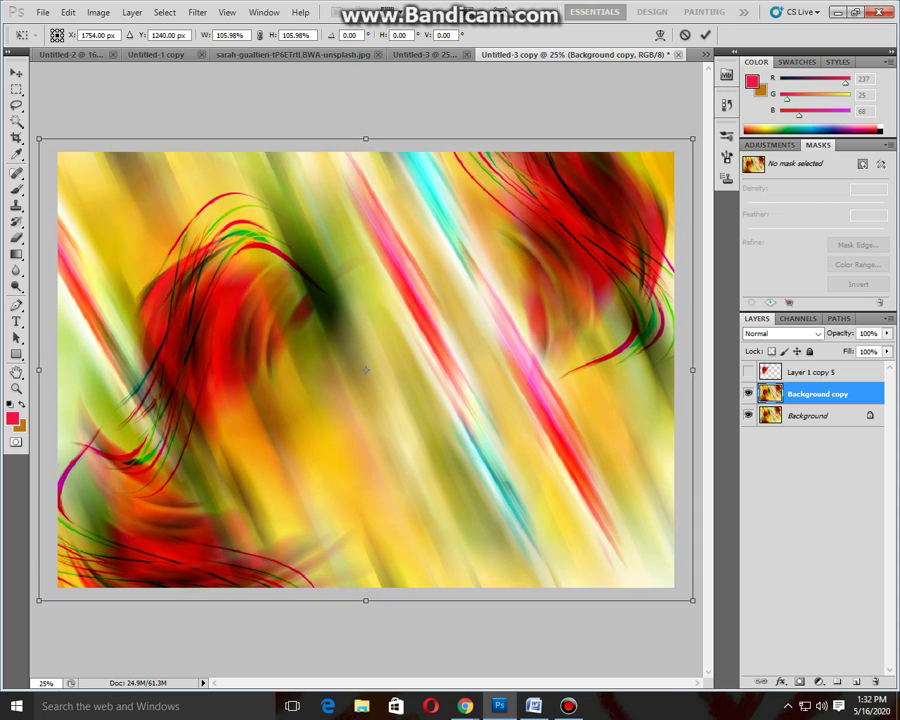
{"action": "left_click_drag", "start_coordinate": [631, 632], "coordinate": [99, 106]}
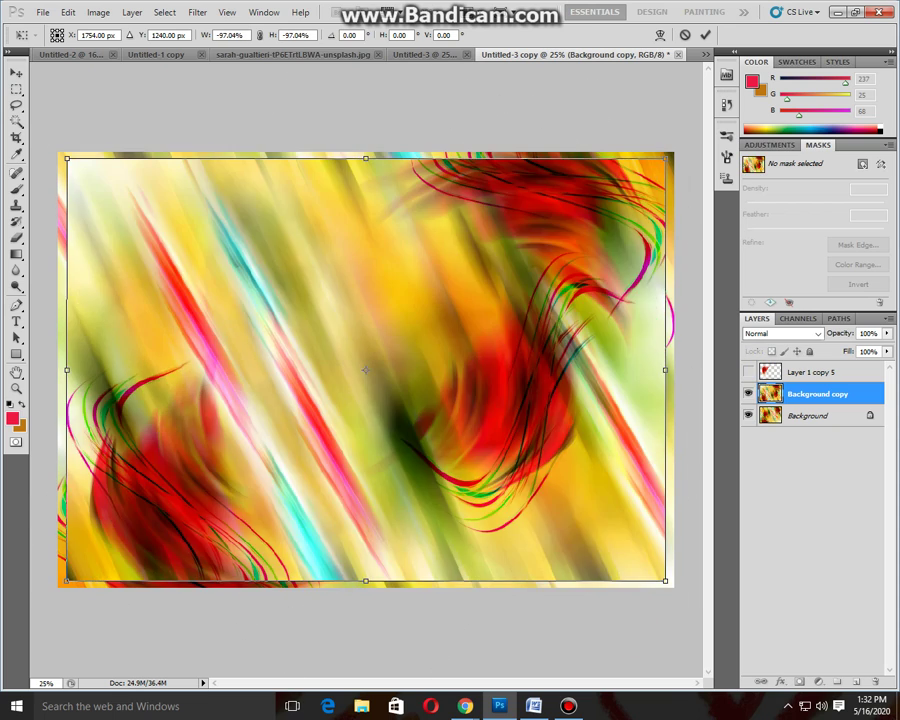
{"action": "key", "text": "Return"}
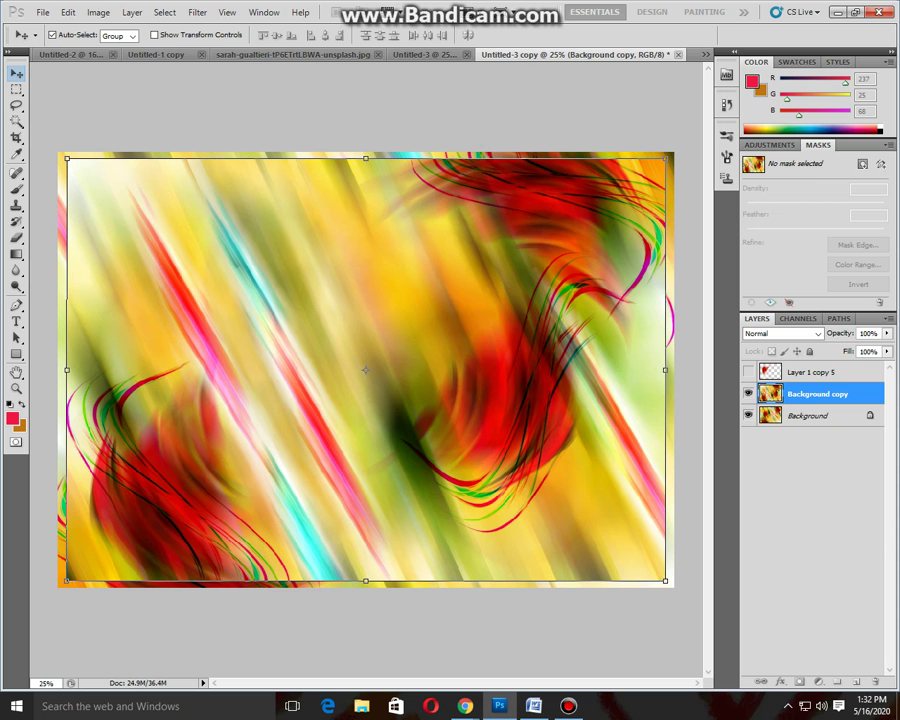
Try Darken blending on the rotated copy and nudge it into position.
{"action": "left_click", "coordinate": [783, 333]}
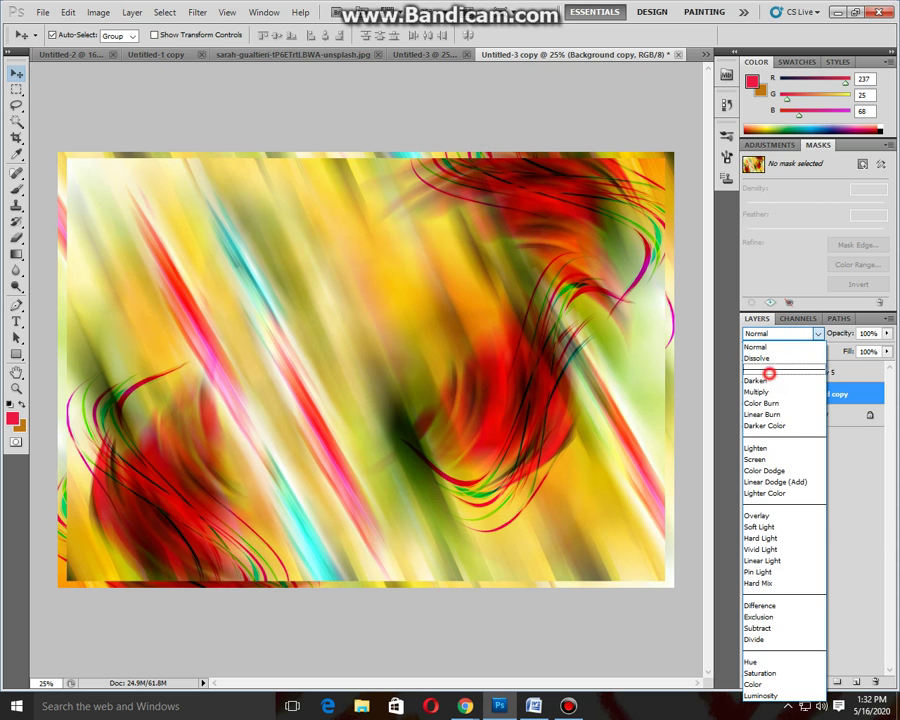
{"action": "left_click", "coordinate": [769, 371]}
{"action": "key", "text": "Down"}
{"action": "key", "text": "Down"}
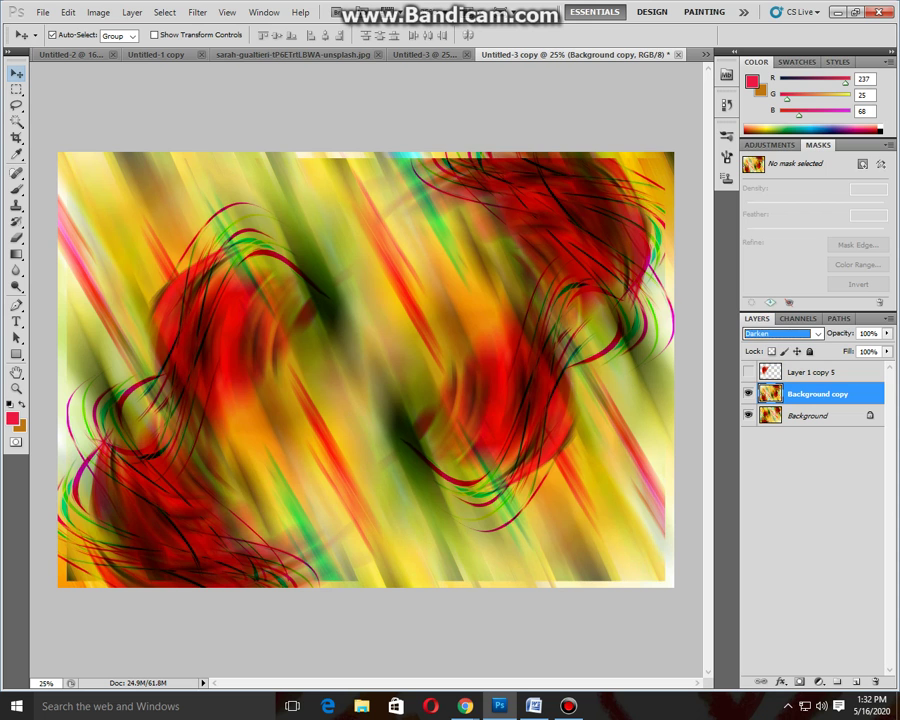
{"action": "key", "text": "Return"}
{"action": "key", "text": "shift+Left"}
{"action": "key", "text": "shift+Left"}
{"action": "key", "text": "shift+Up"}
{"action": "key", "text": "shift+Up"}
{"action": "key", "text": "shift+Right"}
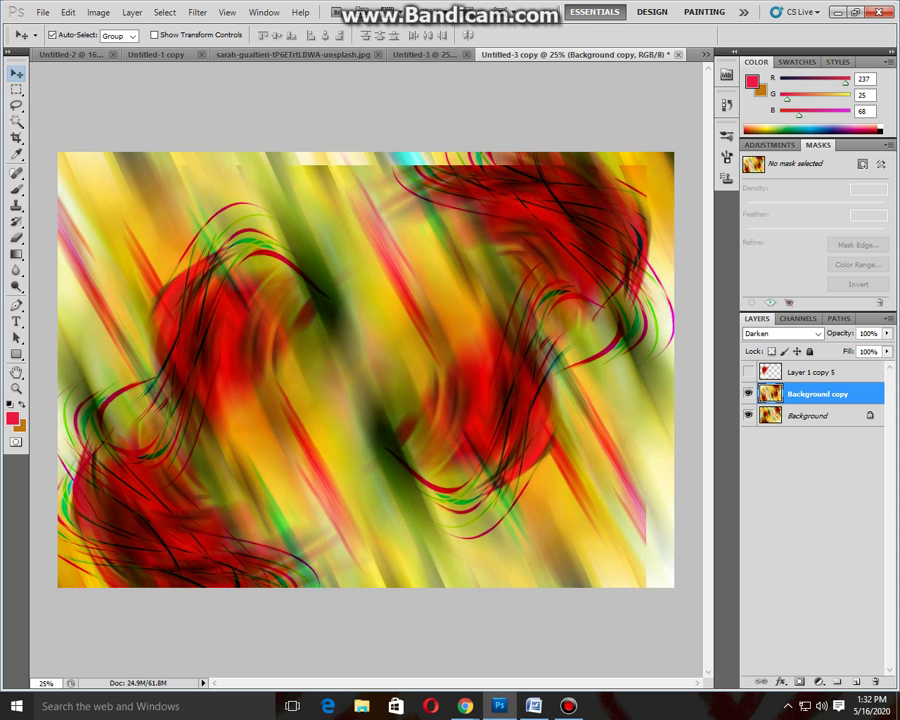
{"action": "key", "text": "shift+Down"}
{"action": "key", "text": "shift+Right"}
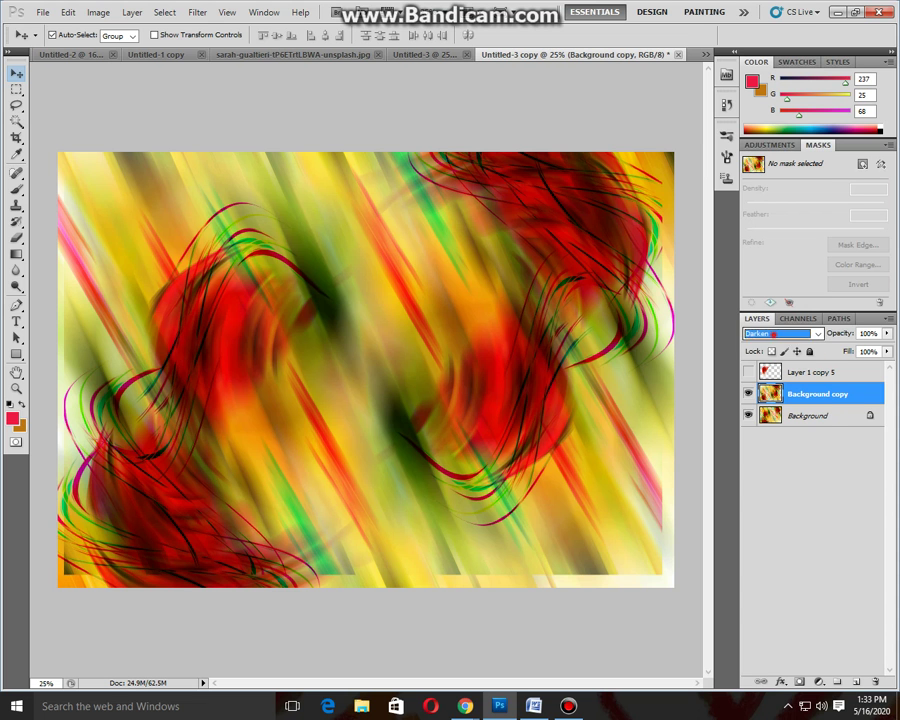
Settle the copy's blend mode on Linear Burn and move it right and down.
{"action": "key", "text": "Down"}
{"action": "key", "text": "Down"}
{"action": "key", "text": "Down"}
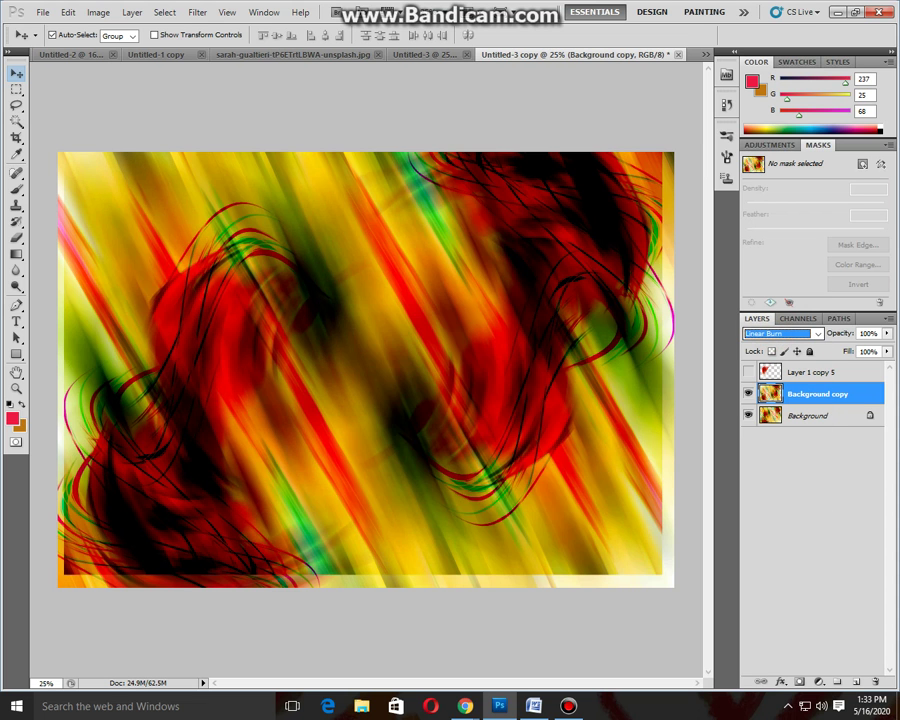
{"action": "key", "text": "Up"}
{"action": "key", "text": "Down"}
{"action": "key", "text": "Down"}
{"action": "key", "text": "Up"}
{"action": "key", "text": "Up"}
{"action": "key", "text": "Up"}
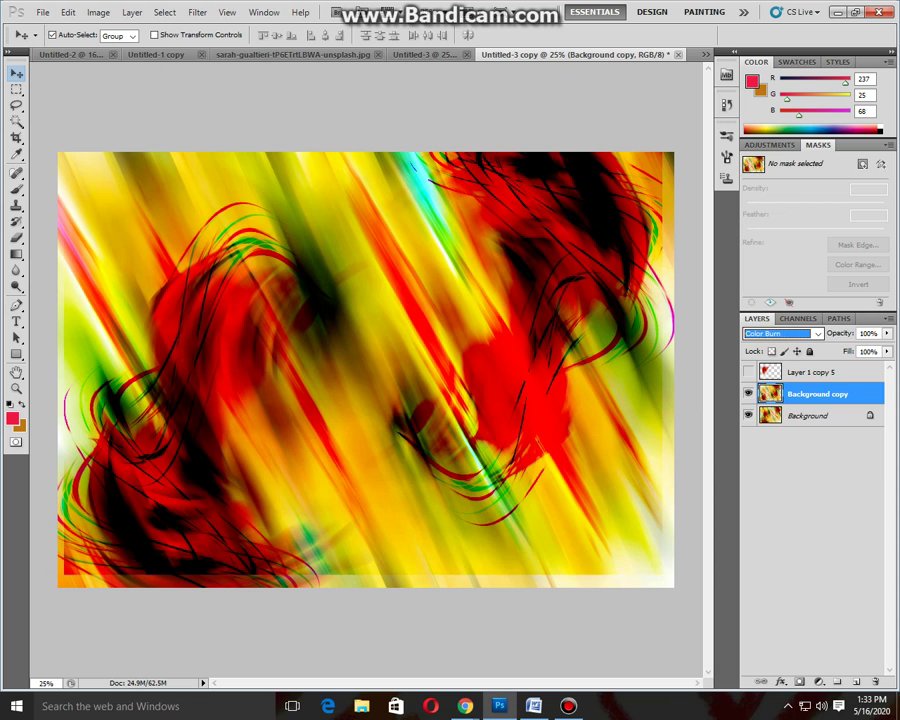
{"action": "key", "text": "Down"}
{"action": "left_click_drag", "start_coordinate": [366, 370], "coordinate": [396, 395]}
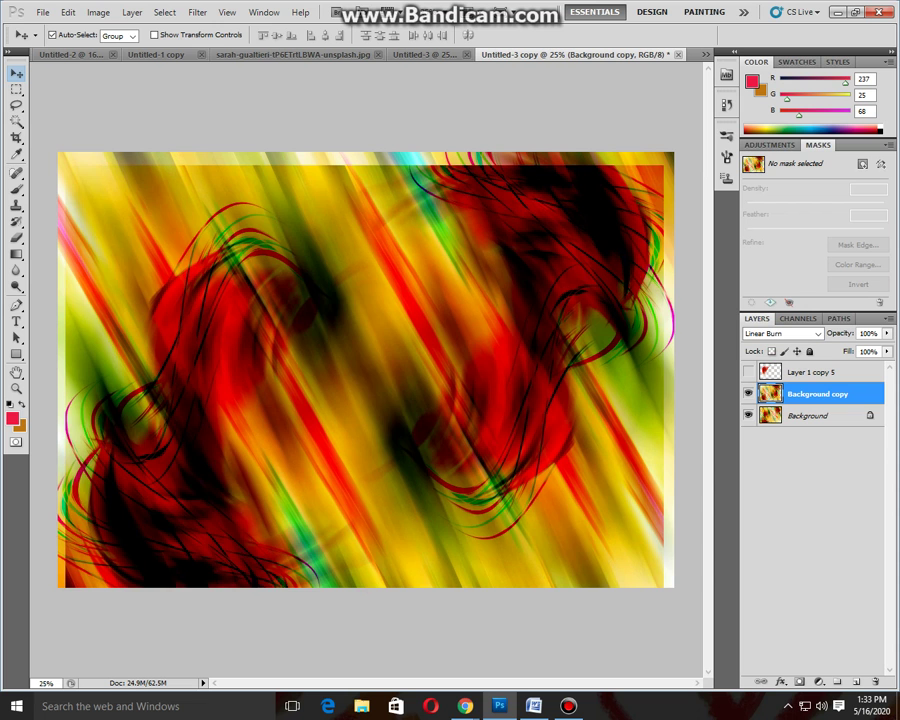
Enlarge the rotated copy to about 104% so it covers the canvas edges.
{"action": "key", "text": "ctrl+t"}
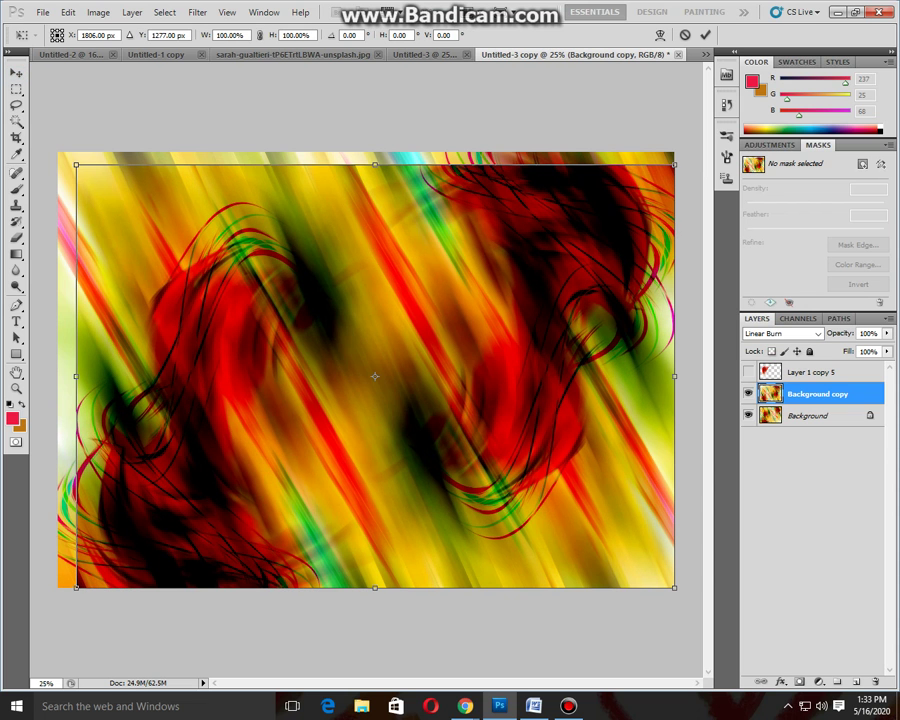
{"action": "left_click_drag", "start_coordinate": [77, 164], "coordinate": [52, 148]}
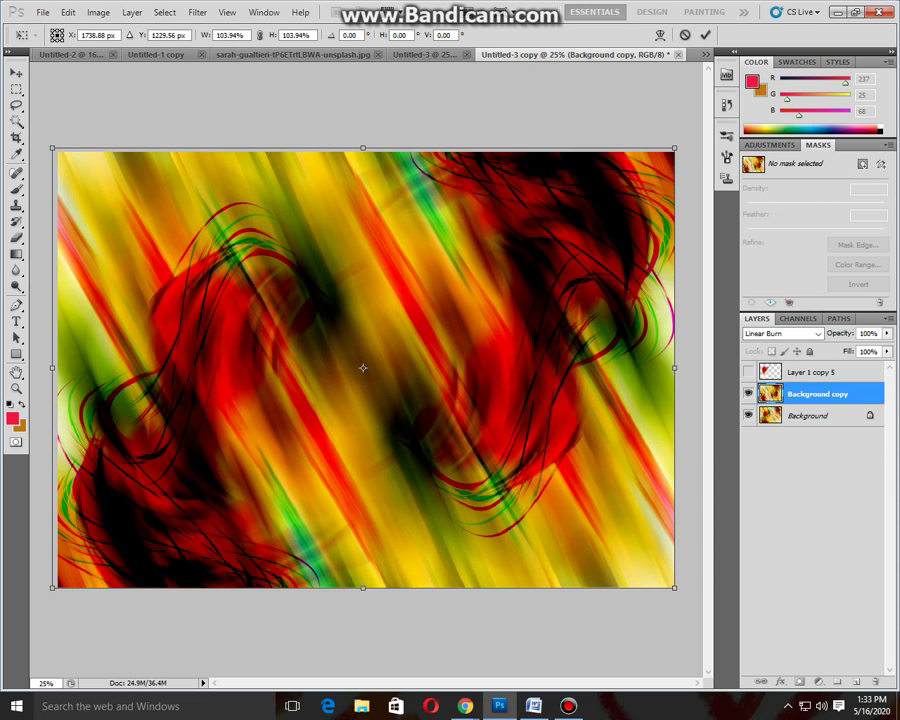
{"action": "key", "text": "Return"}
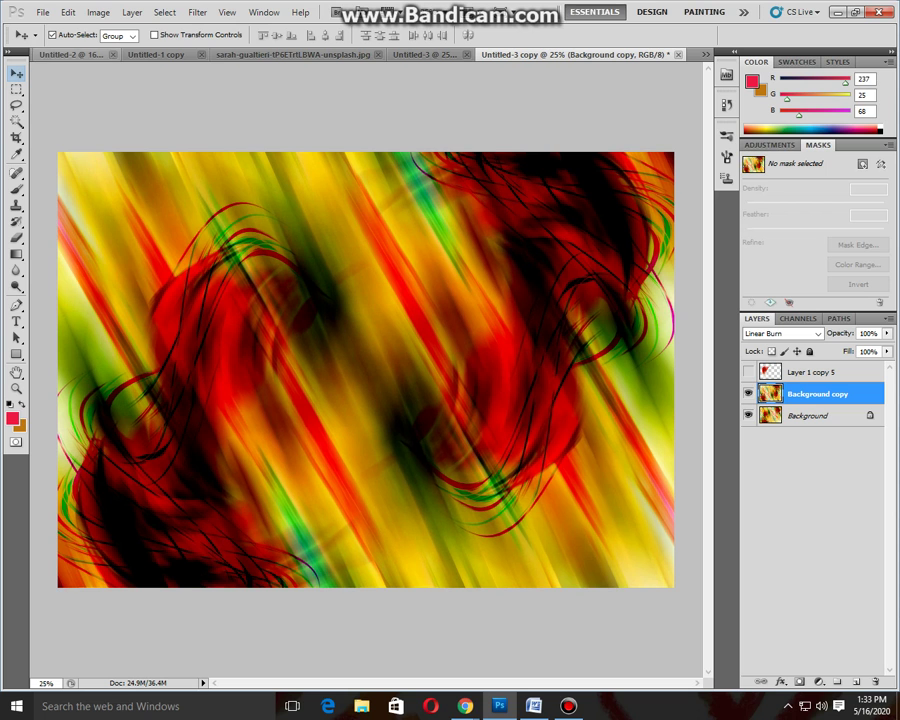
{"action": "left_click", "coordinate": [98, 12]}
Duplicate the image as Untitled-3 copy 2, merge down, and duplicate the Background layer.
{"action": "left_click", "coordinate": [118, 199]}
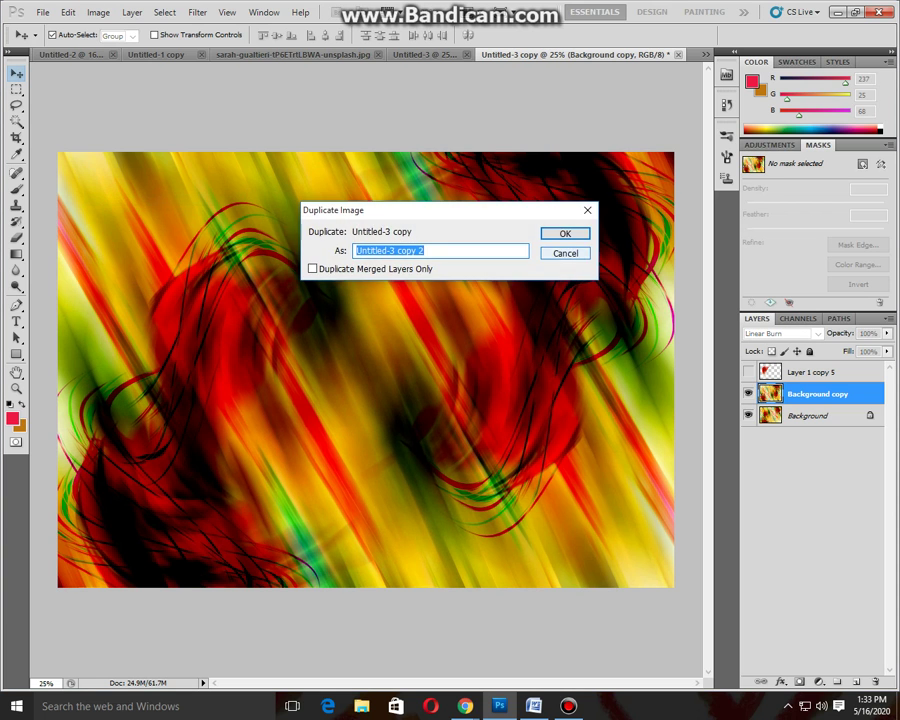
{"action": "left_click", "coordinate": [566, 230]}
{"action": "key", "text": "z"}
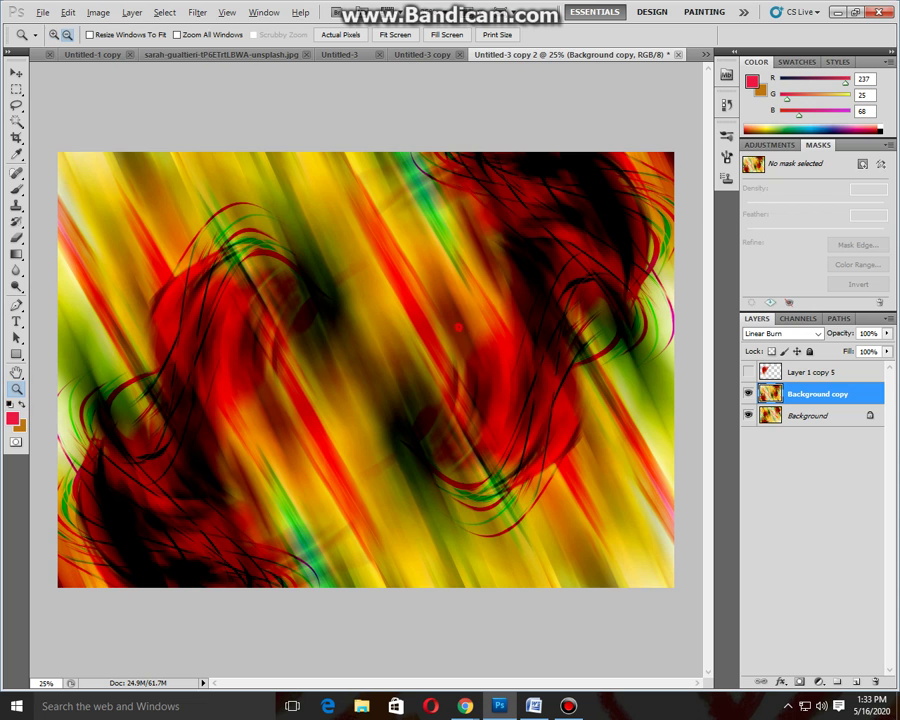
{"action": "key", "text": "ctrl+minus"}
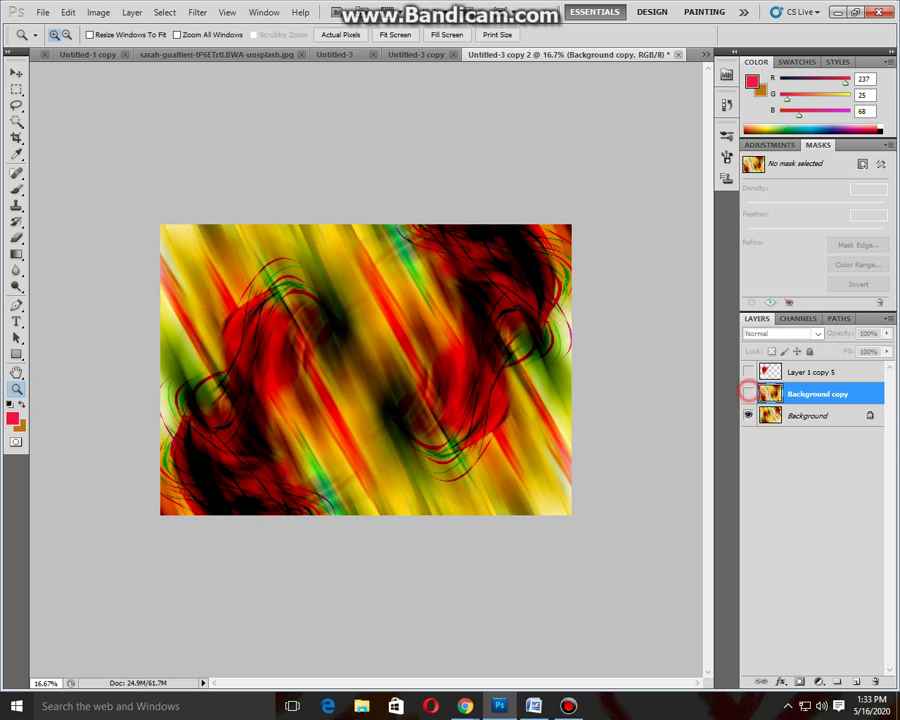
{"action": "key", "text": "ctrl+plus"}
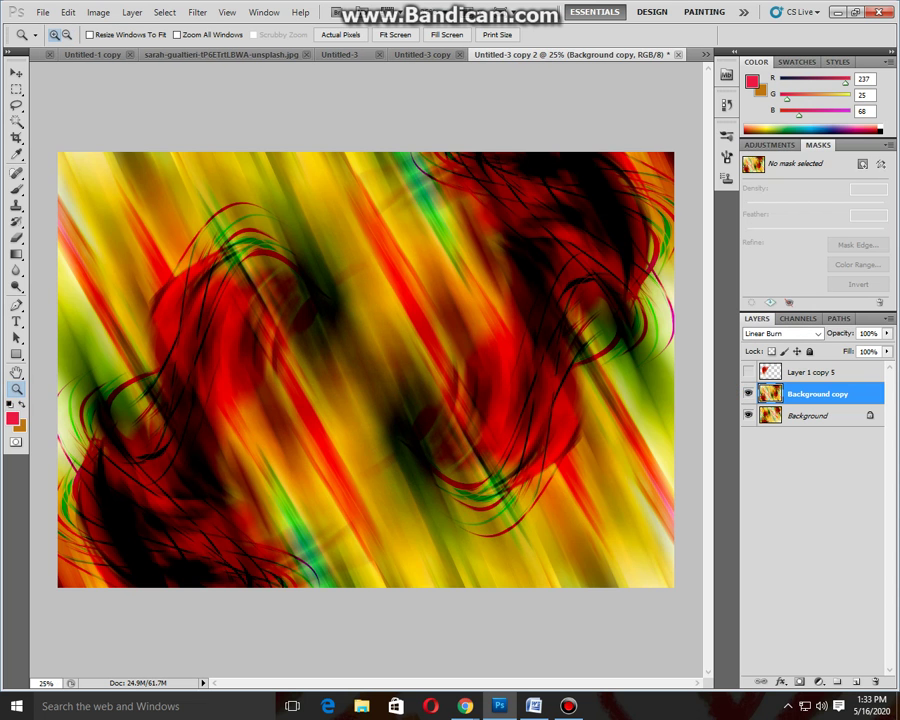
{"action": "key", "text": "ctrl+e"}
{"action": "key", "text": "ctrl+j"}
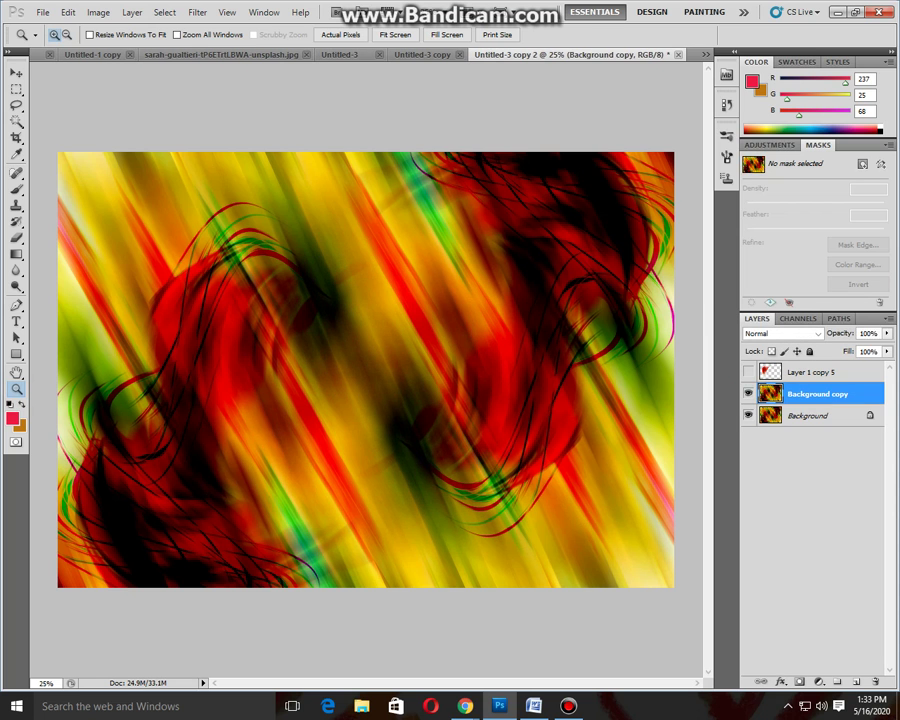
{"action": "key", "text": "ctrl+u"}
Set the Background copy's Hue to -180, turning the red-yellow ribbons blue, teal and violet.
{"action": "left_click_drag", "start_coordinate": [640, 152], "coordinate": [707, 152]}
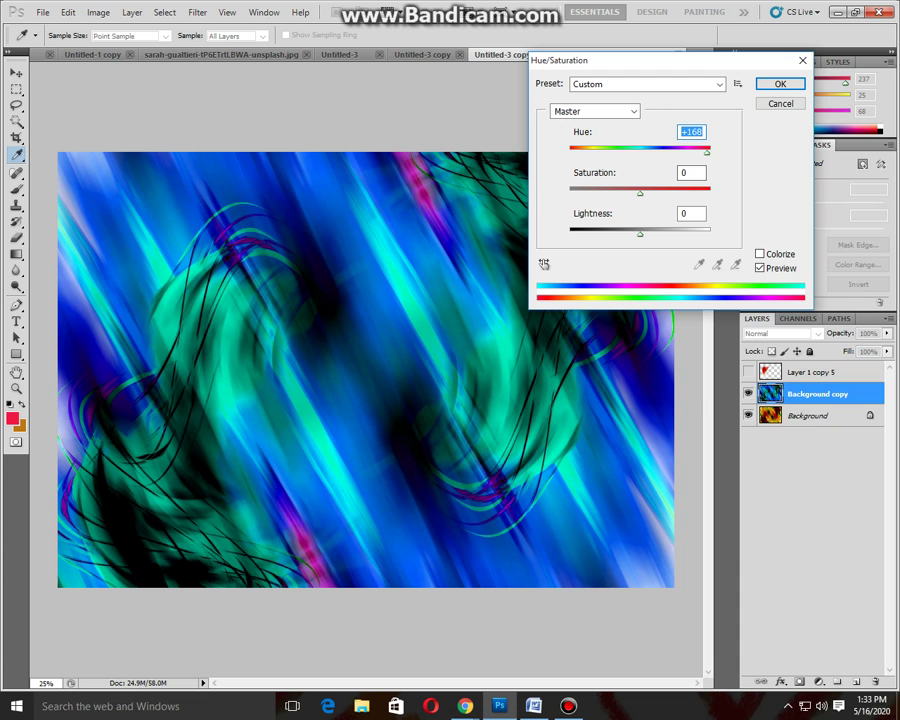
{"action": "left_click", "coordinate": [707, 150]}
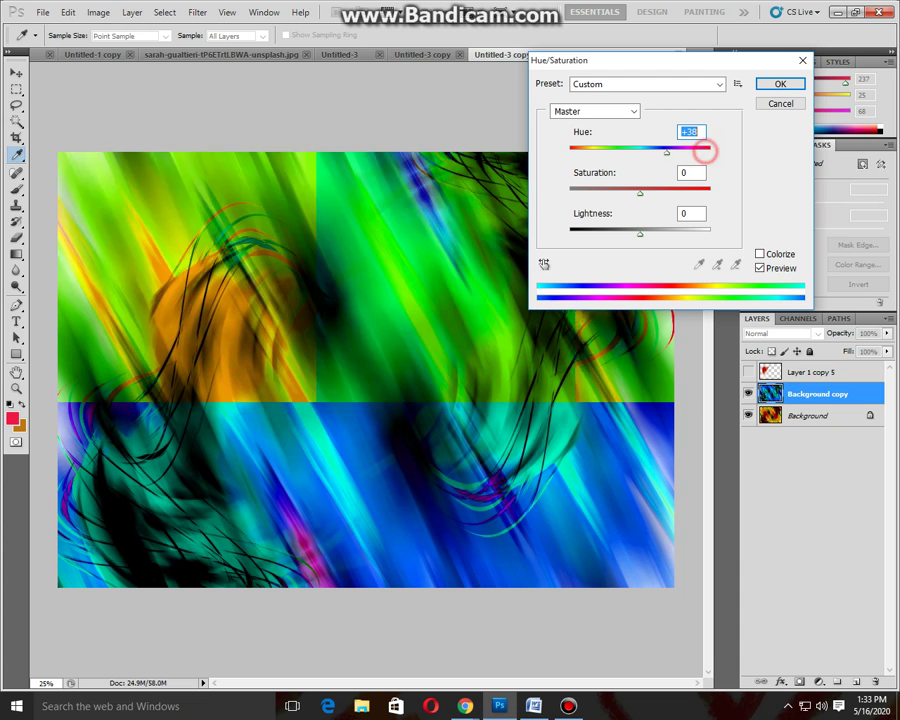
{"action": "left_click_drag", "start_coordinate": [707, 152], "coordinate": [570, 152]}
{"action": "left_click", "coordinate": [780, 83]}
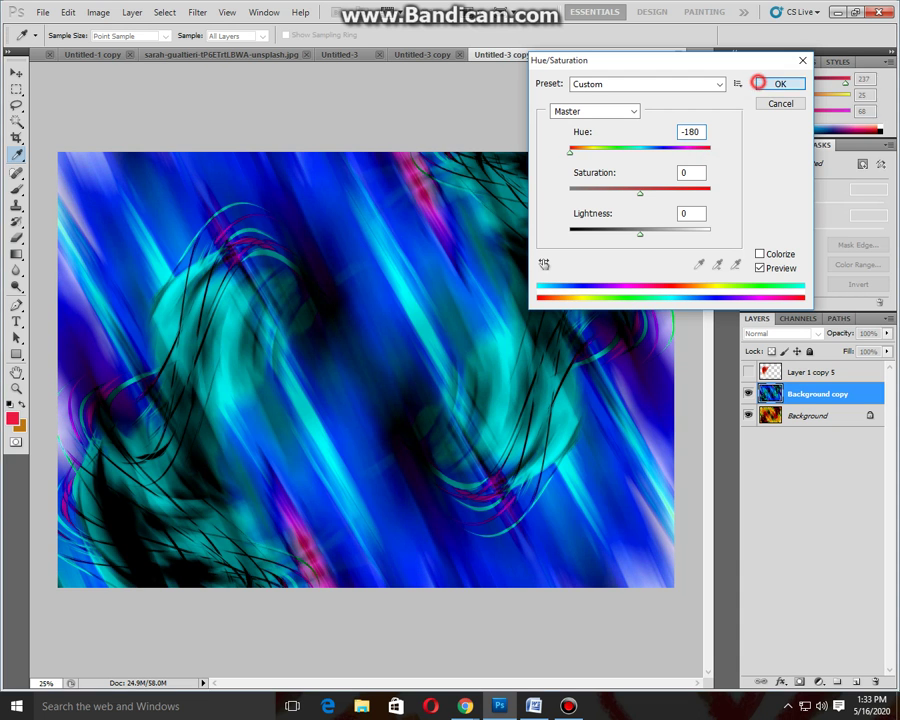
{"action": "key", "text": "ctrl+t"}
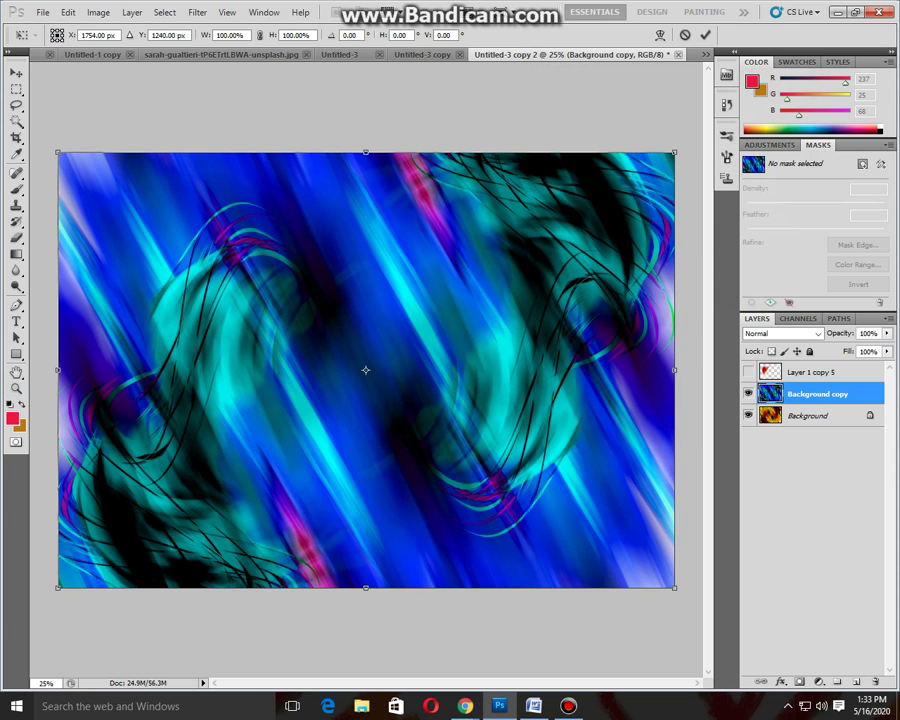
{"action": "left_click", "coordinate": [660, 35]}
Bend the warp mesh of the blue-cyan layer into sweeping swirls that fill the canvas.
{"action": "left_click_drag", "start_coordinate": [420, 400], "coordinate": [300, 320]}
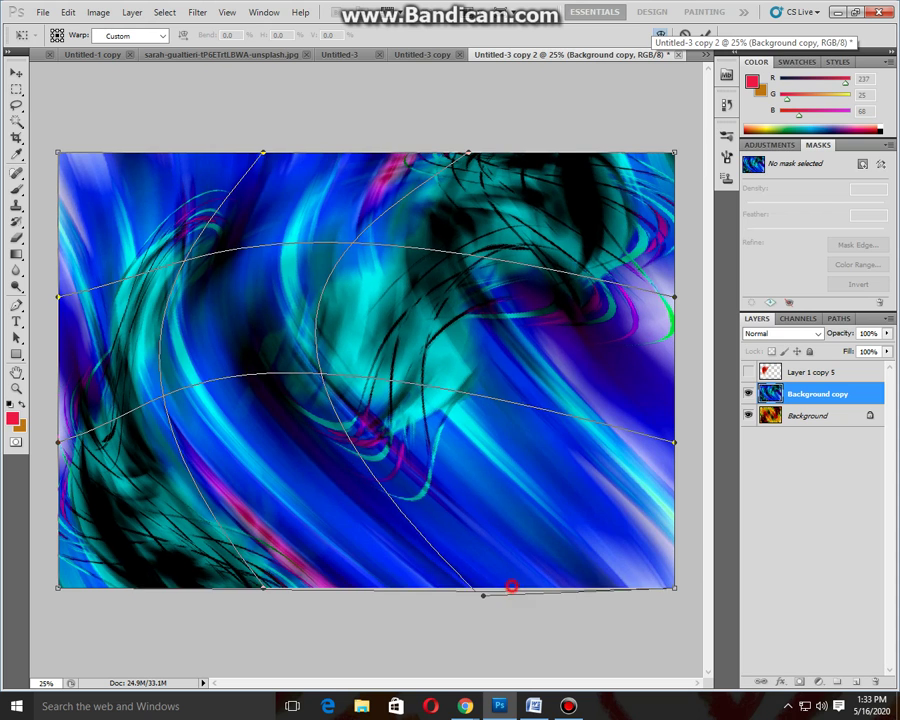
{"action": "left_click_drag", "start_coordinate": [512, 586], "coordinate": [640, 614]}
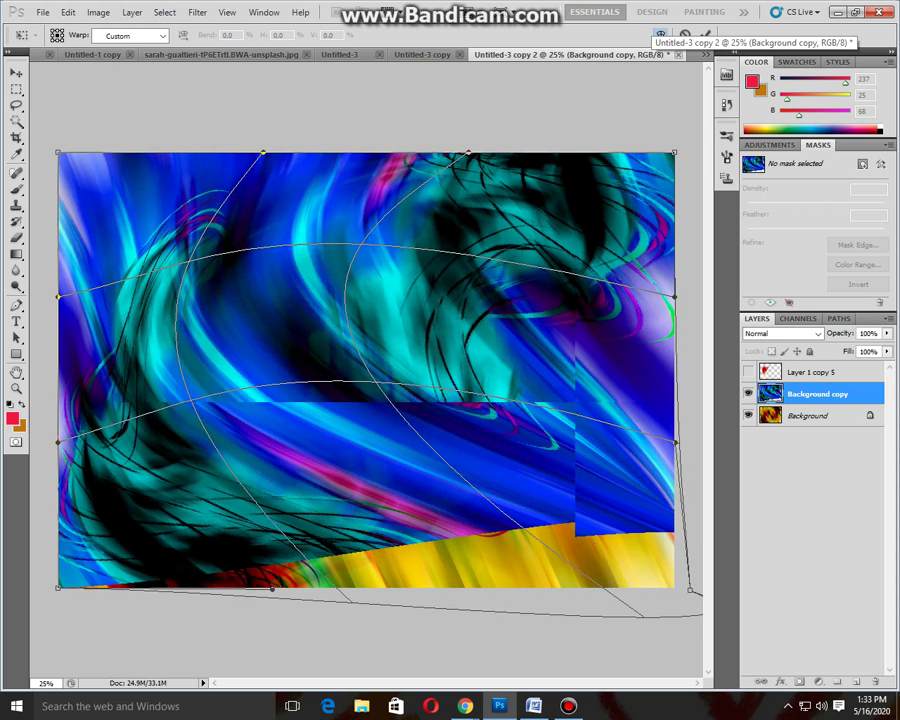
{"action": "left_click_drag", "start_coordinate": [689, 587], "coordinate": [697, 418]}
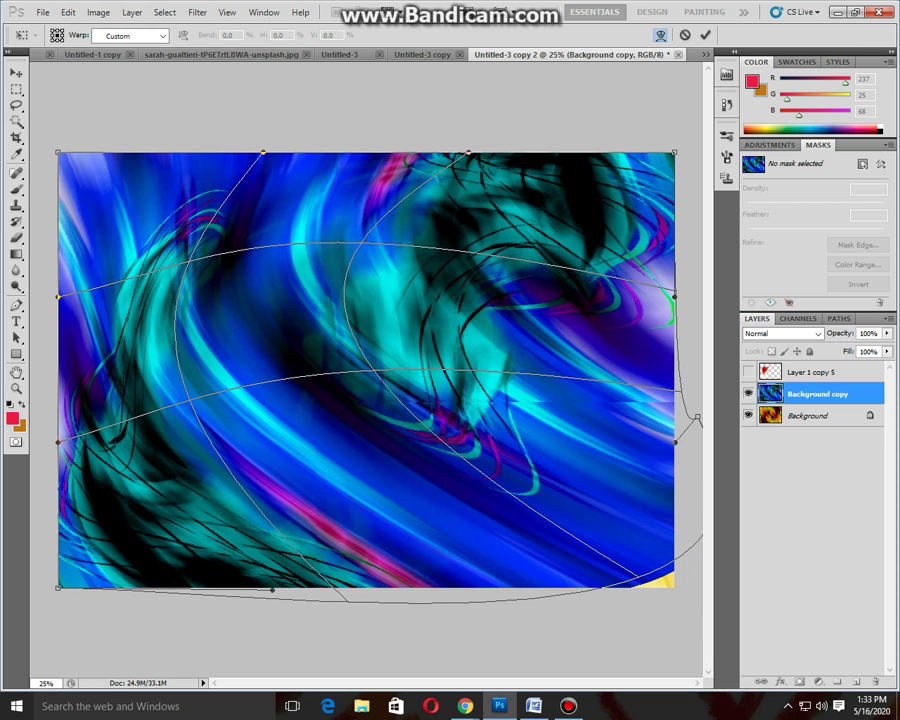
{"action": "left_click_drag", "start_coordinate": [455, 292], "coordinate": [430, 322]}
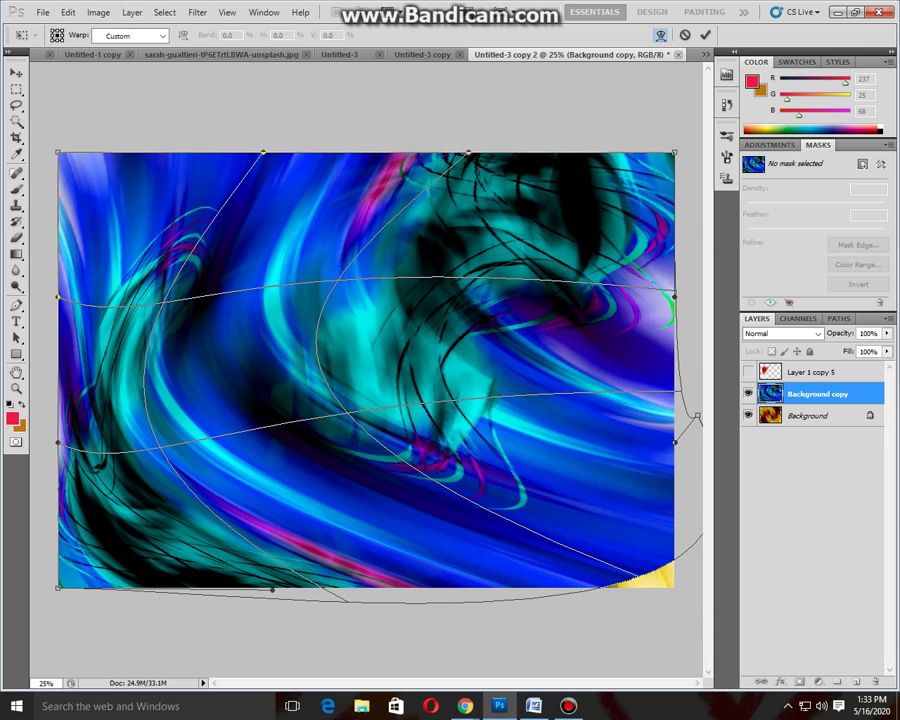
{"action": "left_click_drag", "start_coordinate": [621, 538], "coordinate": [630, 500]}
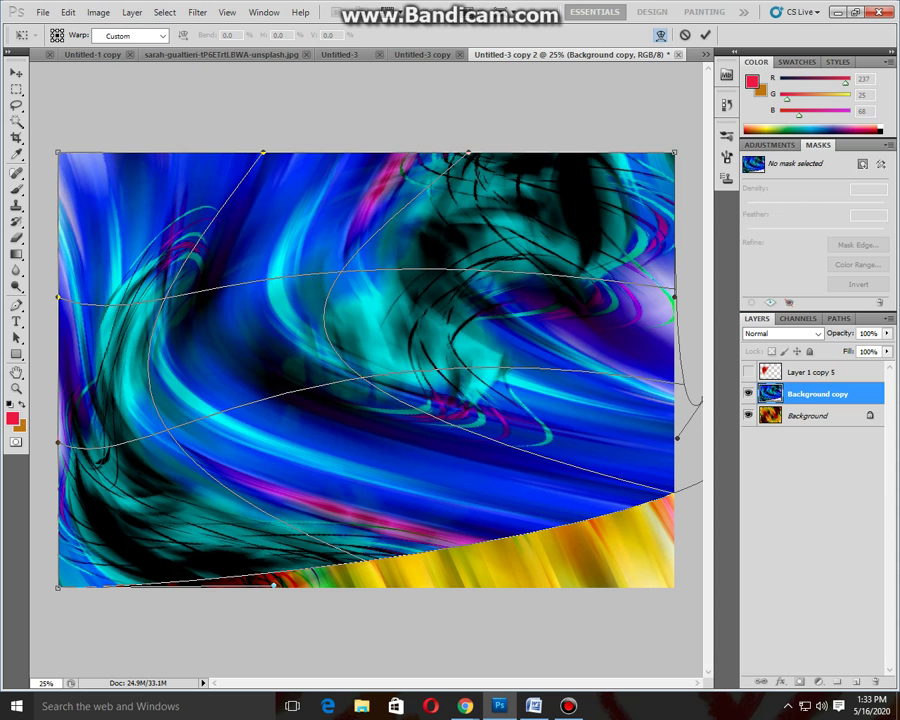
{"action": "left_click_drag", "start_coordinate": [469, 152], "coordinate": [599, 152]}
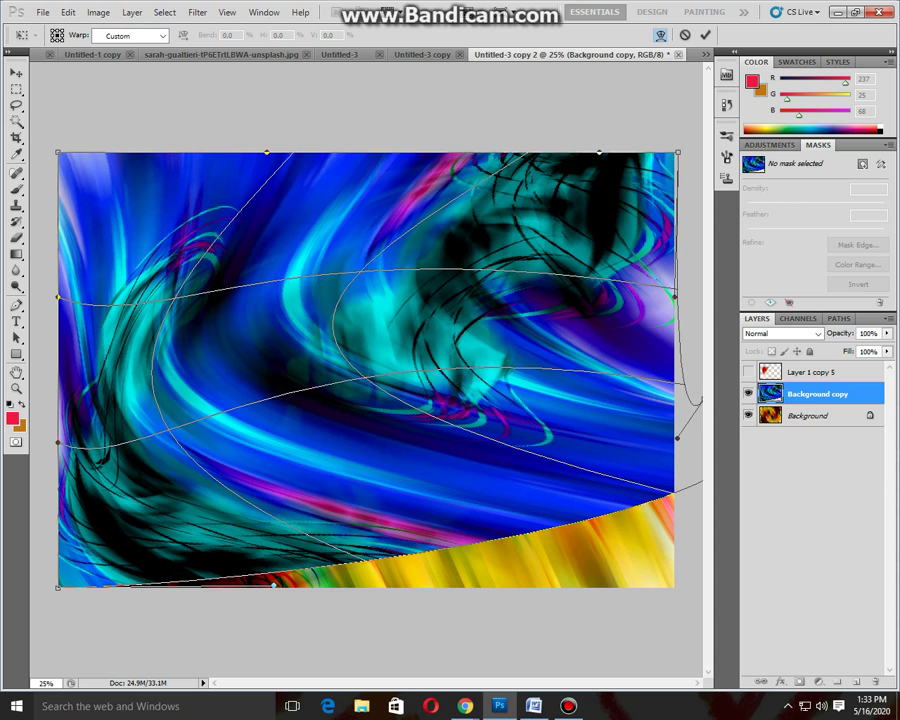
{"action": "left_click_drag", "start_coordinate": [612, 520], "coordinate": [600, 600]}
{"action": "left_click_drag", "start_coordinate": [286, 640], "coordinate": [293, 657]}
{"action": "key", "text": "ctrl+space"}
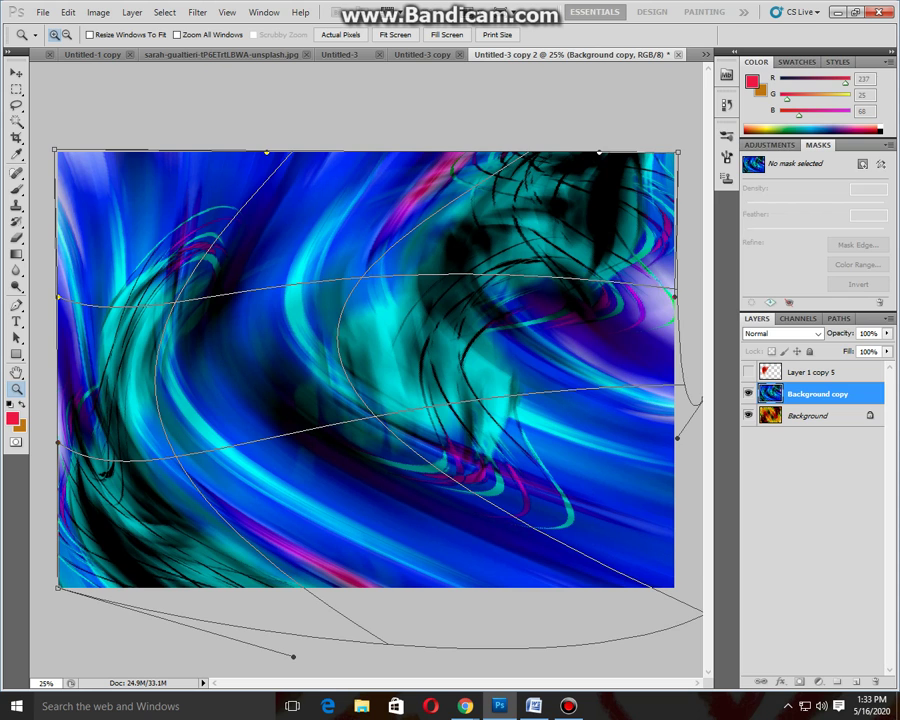
{"action": "key", "text": "Return"}
{"action": "left_click", "coordinate": [256, 380]}
{"action": "left_click", "coordinate": [256, 380], "text": "alt"}
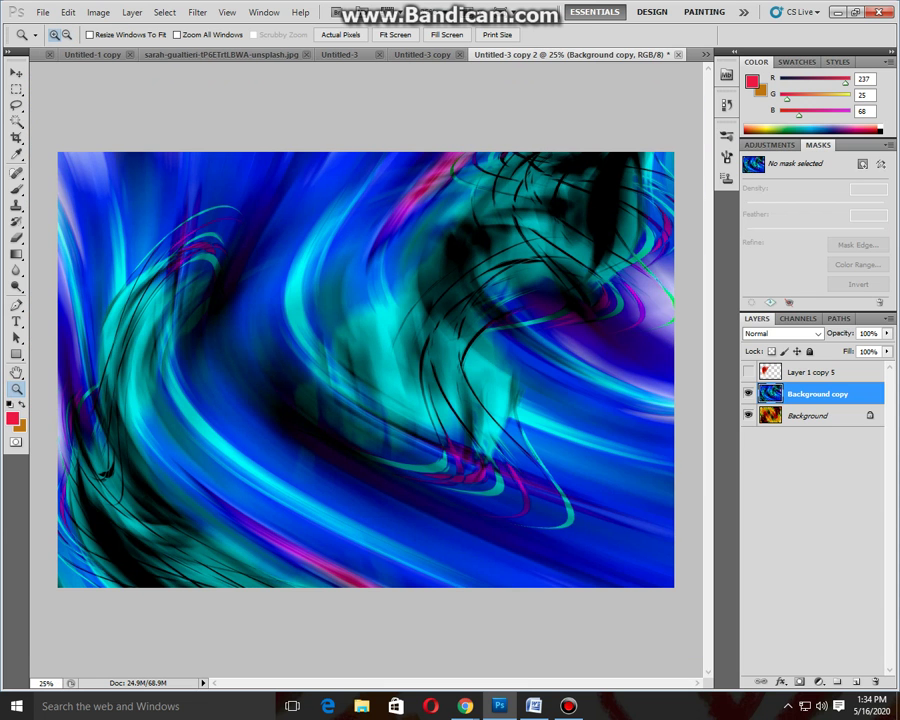
Duplicate the warped layer as Background copy 2 and squeeze it into a narrow strip.
{"action": "key", "text": "ctrl+j"}
{"action": "key", "text": "ctrl+t"}
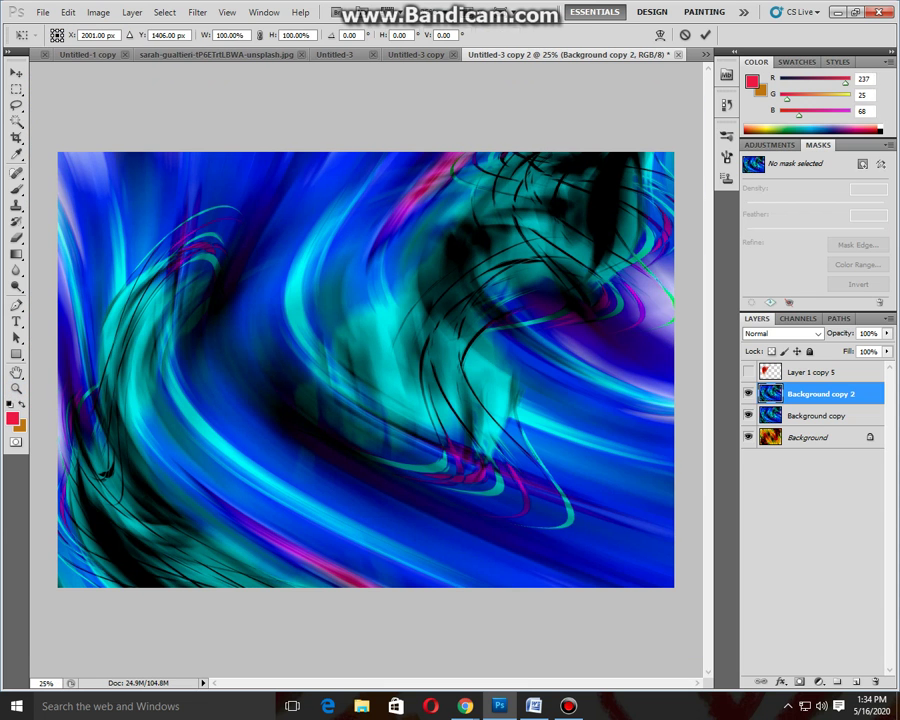
{"action": "left_click_drag", "start_coordinate": [55, 400], "coordinate": [304, 400]}
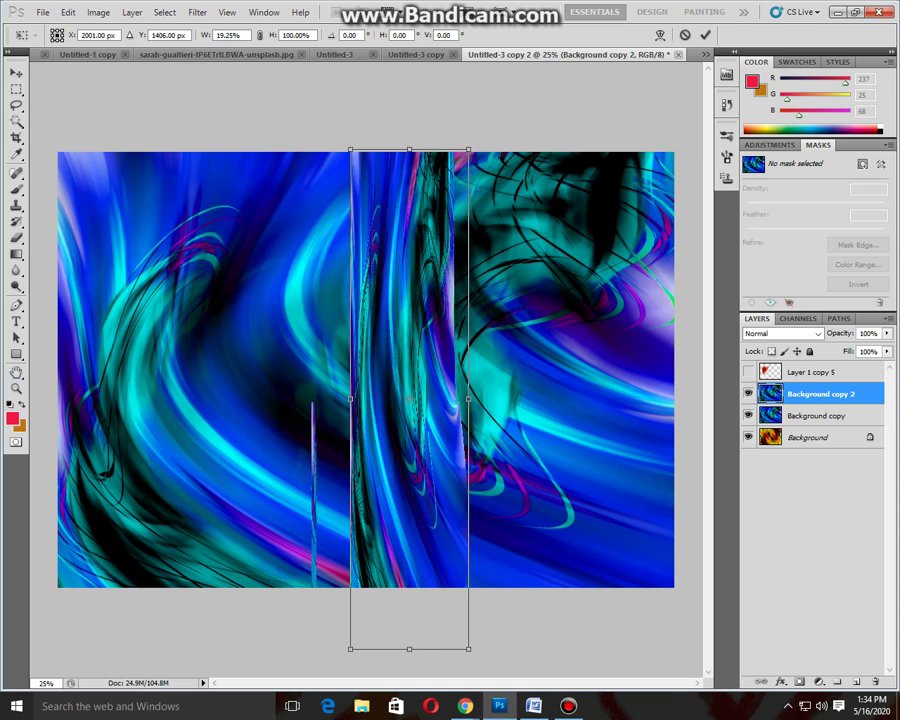
{"action": "key", "text": "ctrl+space"}
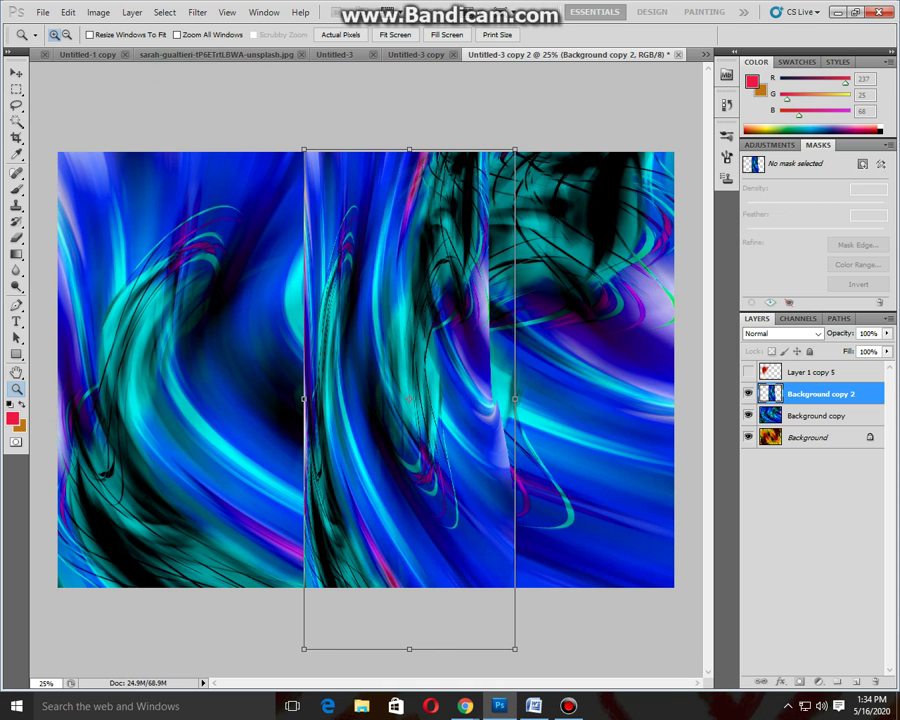
{"action": "key", "text": "Return"}
Apply a -66°, 999-pixel Motion Blur to the strip and shift it across the canvas.
{"action": "left_click", "coordinate": [197, 12]}
{"action": "mouse_move", "coordinate": [205, 140]}
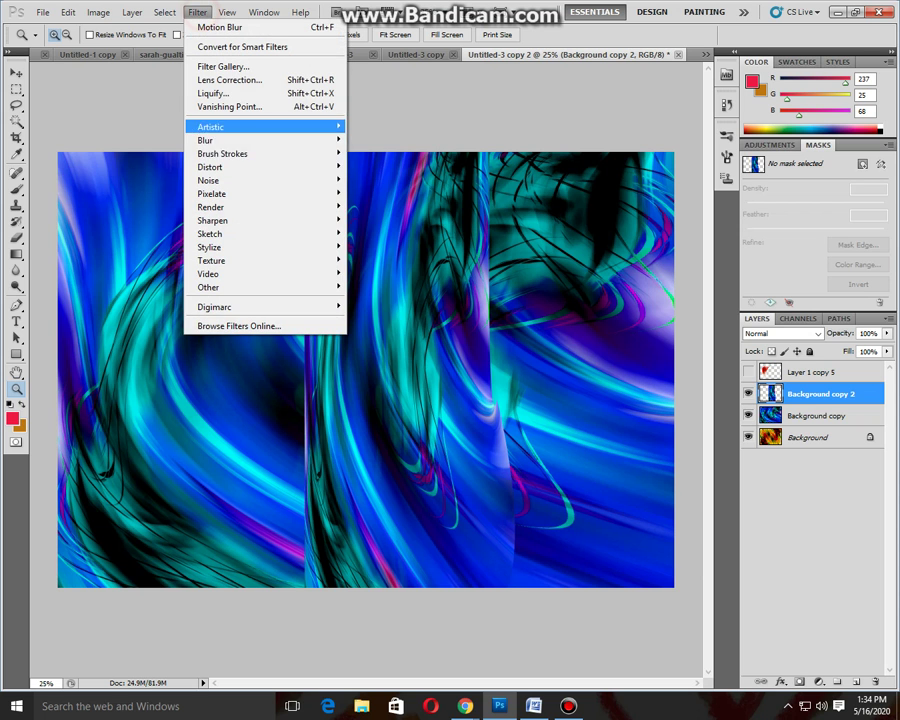
{"action": "left_click", "coordinate": [382, 219]}
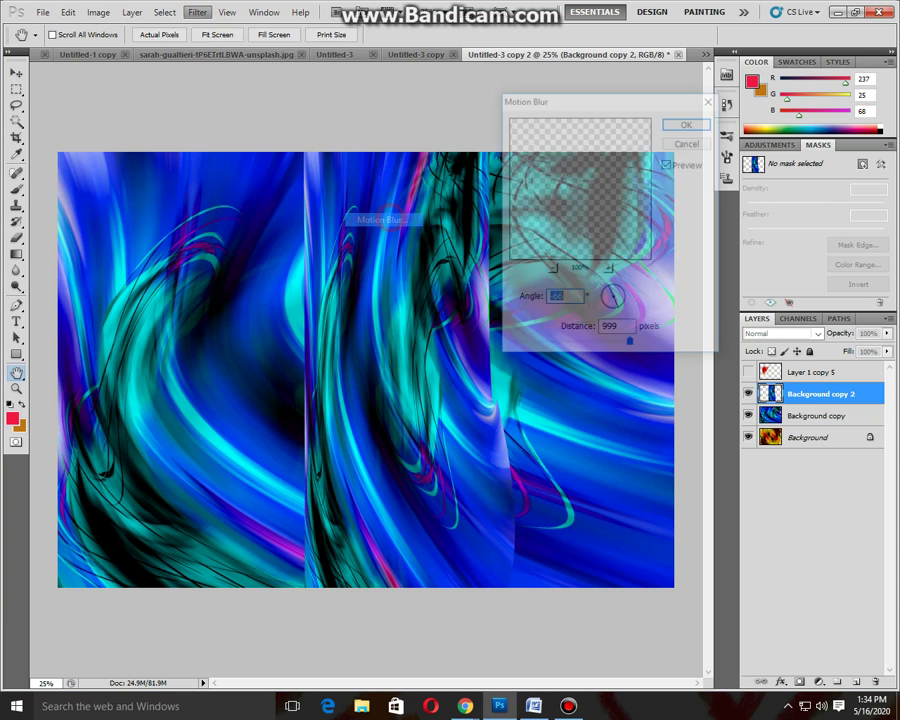
{"action": "left_click", "coordinate": [688, 122]}
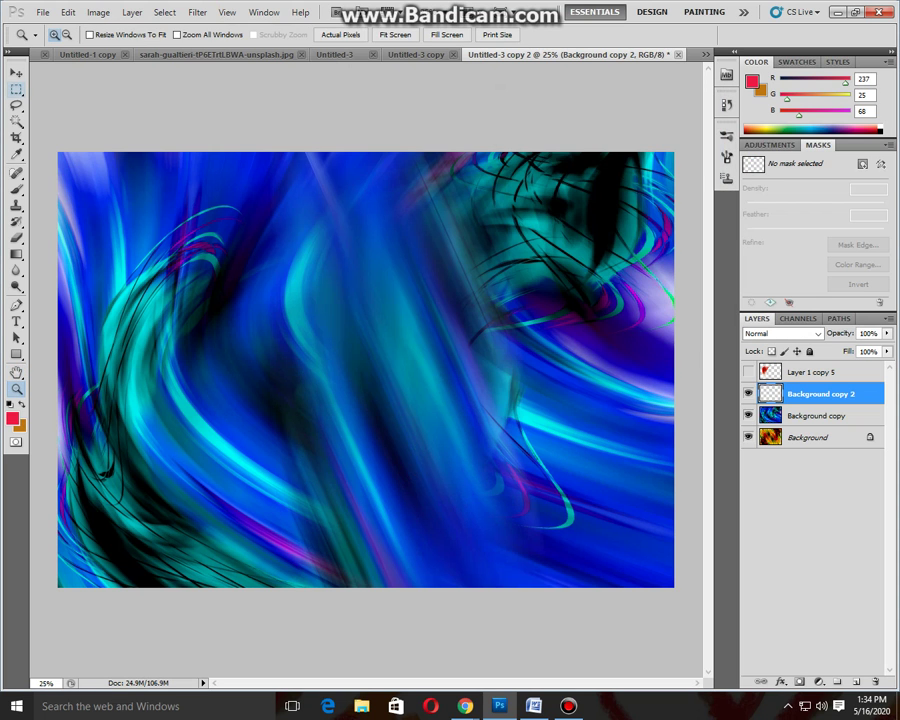
{"action": "left_click", "coordinate": [16, 73]}
{"action": "left_click_drag", "start_coordinate": [290, 300], "coordinate": [240, 400]}
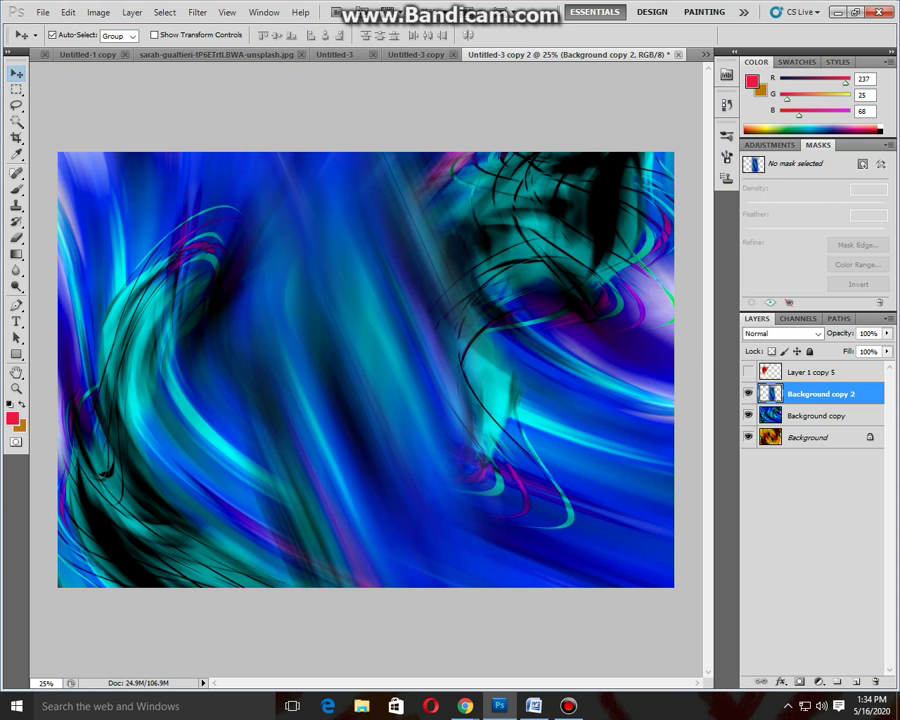
Try Linear Burn and Screen blending on the blurred layer while shifting it.
{"action": "left_click_drag", "start_coordinate": [330, 389], "coordinate": [280, 380]}
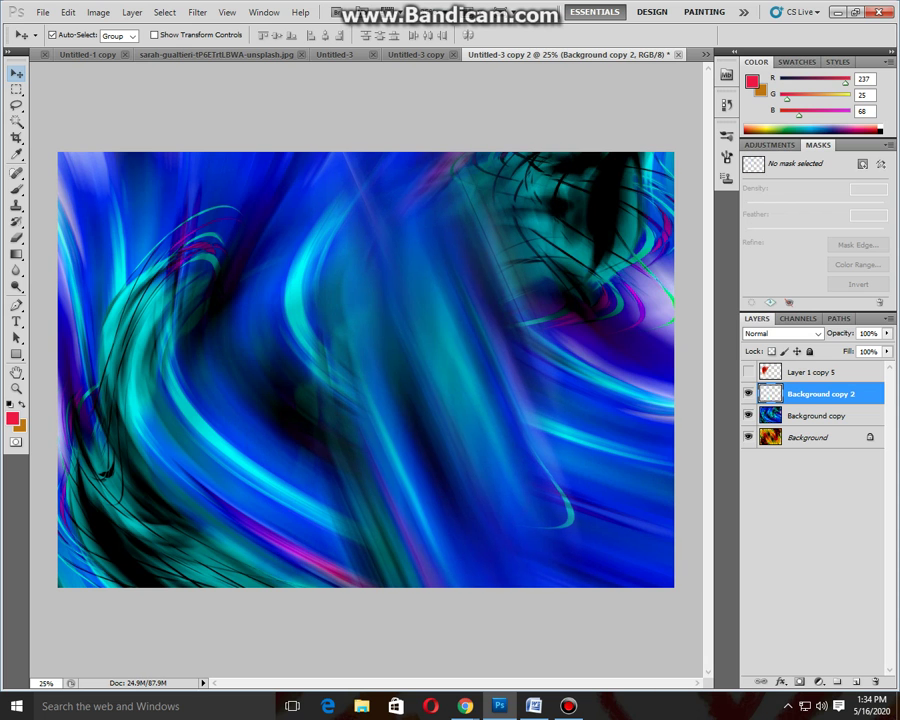
{"action": "left_click", "coordinate": [777, 334]}
{"action": "left_click", "coordinate": [768, 408]}
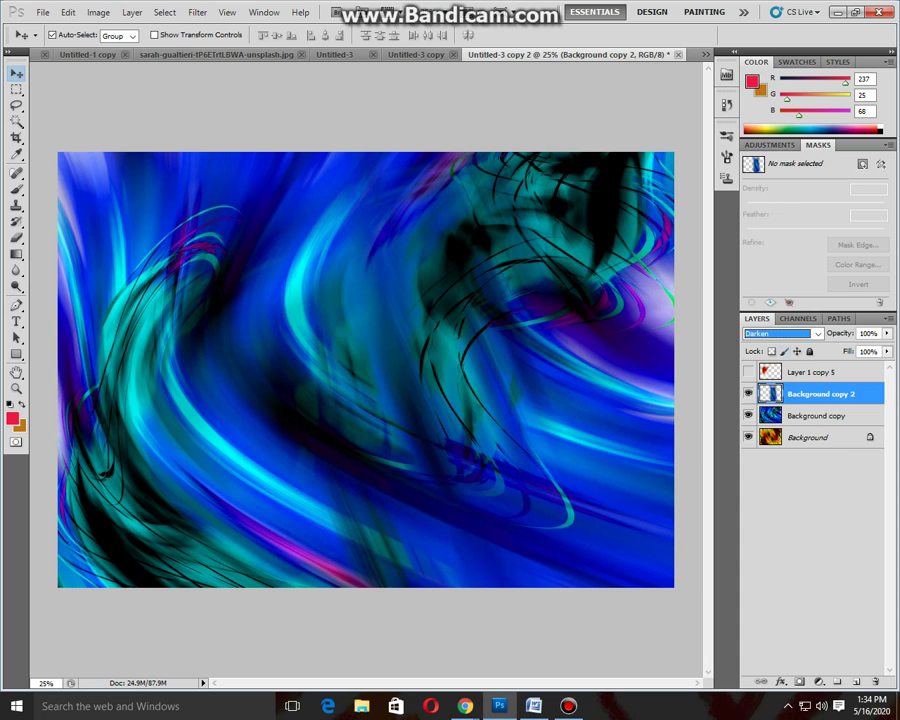
{"action": "key", "text": "Down"}
{"action": "key", "text": "Down"}
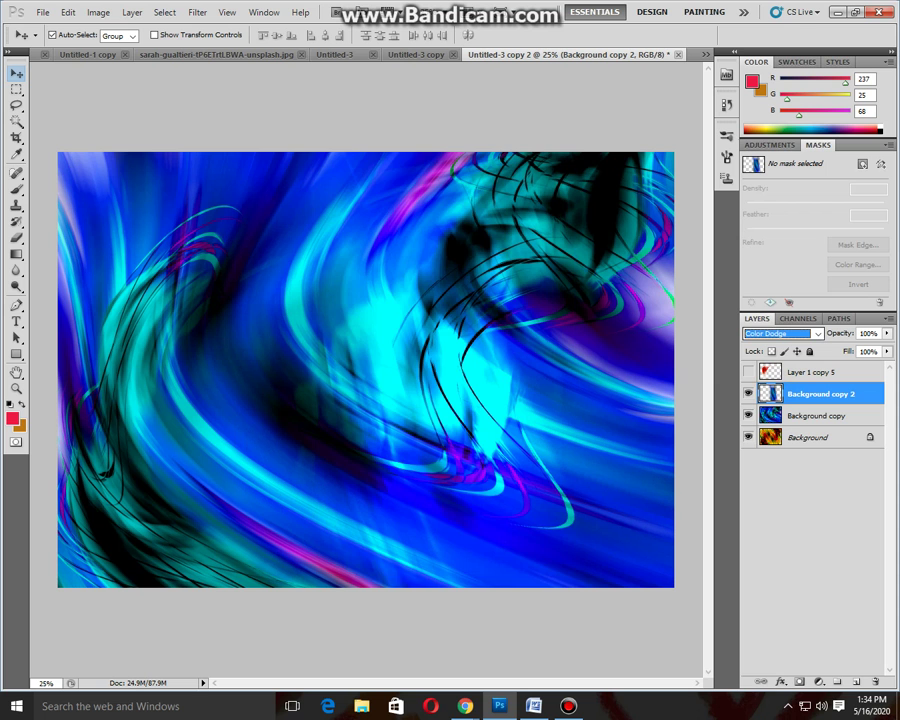
{"action": "key", "text": "Down"}
{"action": "mouse_move", "coordinate": [271, 286]}
{"action": "left_mouse_down"}
{"action": "mouse_move", "coordinate": [220, 340]}
{"action": "mouse_move", "coordinate": [250, 378]}
{"action": "left_mouse_up"}
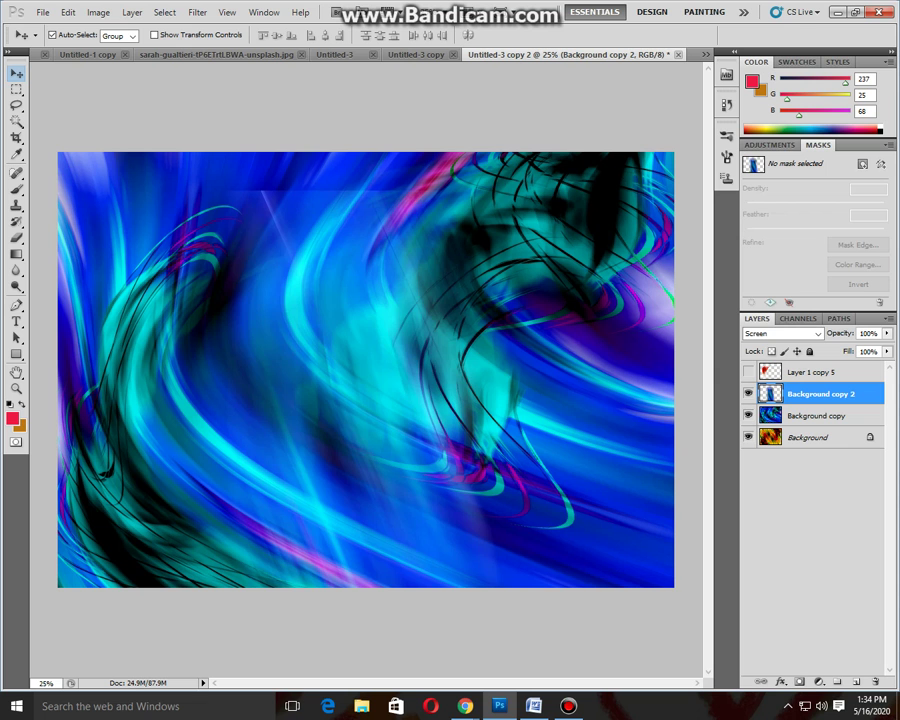
Cycle through Soft Light and Hard Mix, then return the layer to Normal and move it up-left.
{"action": "key", "text": "shift+plus"}
{"action": "key", "text": "shift+plus"}
{"action": "key", "text": "shift+plus"}
{"action": "key", "text": "shift+plus"}
{"action": "key", "text": "shift+plus"}
{"action": "key", "text": "shift+plus"}
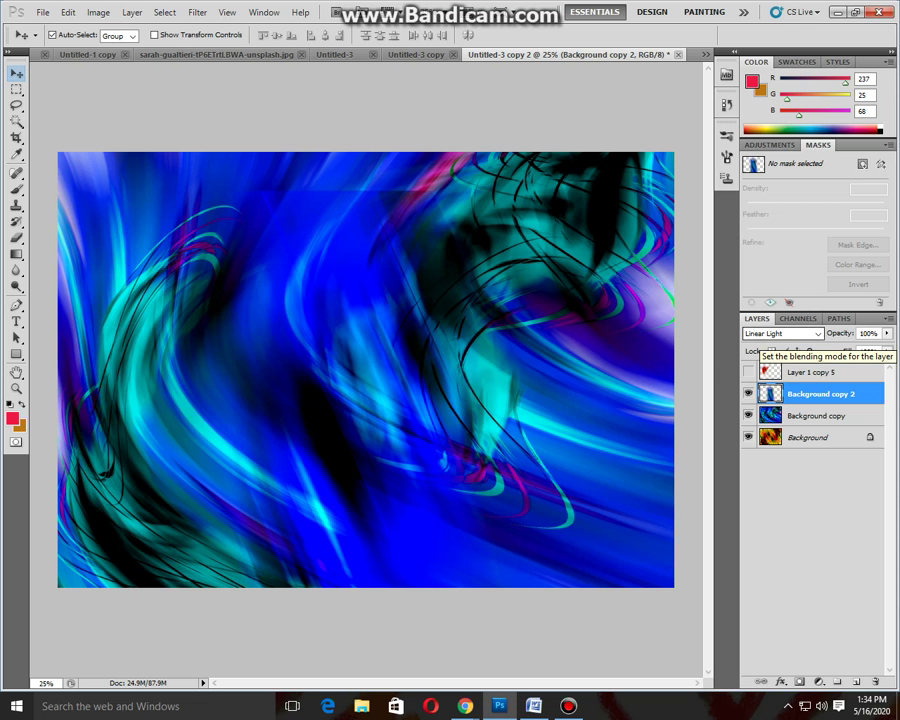
{"action": "key", "text": "shift+plus"}
{"action": "key", "text": "shift+plus"}
{"action": "left_click", "coordinate": [782, 333]}
{"action": "left_click", "coordinate": [751, 346]}
{"action": "left_click_drag", "start_coordinate": [310, 404], "coordinate": [274, 316]}
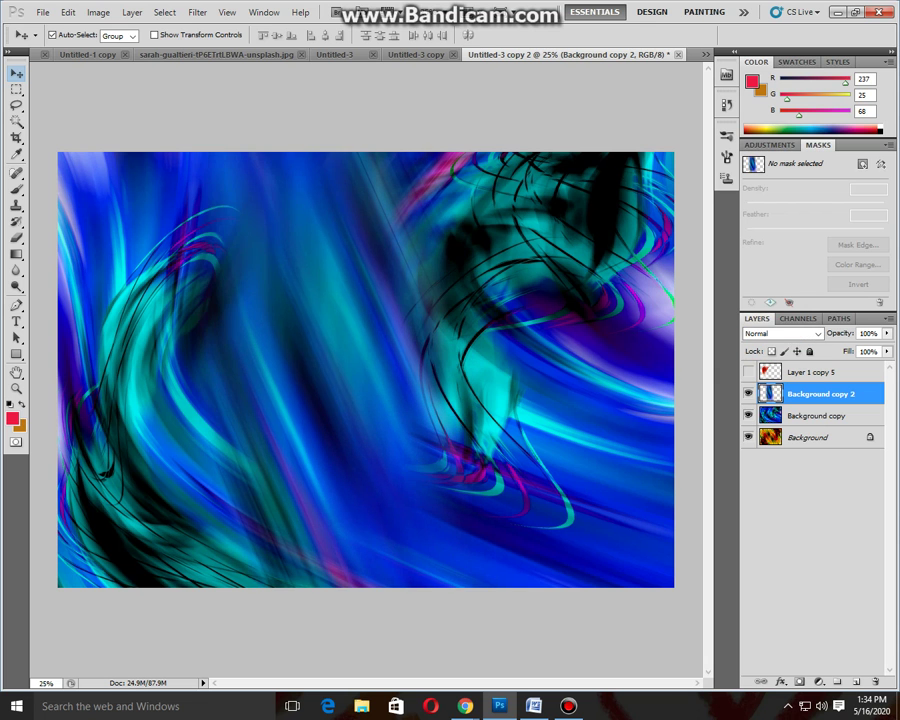
{"action": "key", "text": "ctrl+t"}
Narrow the blurred layer to about half width and tilt it about -5°.
{"action": "left_click_drag", "start_coordinate": [476, 352], "coordinate": [402, 352]}
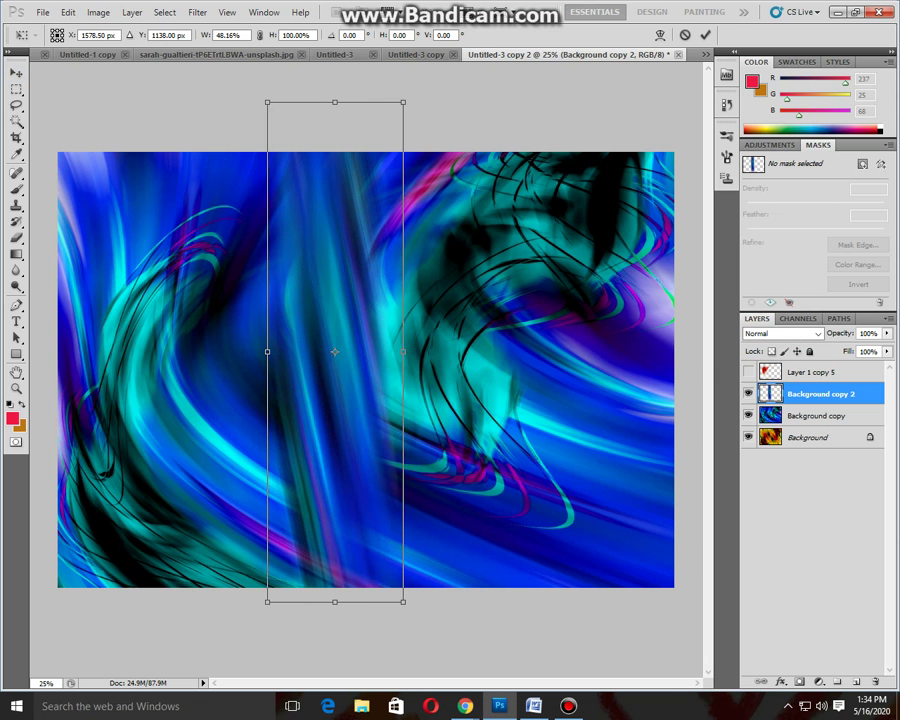
{"action": "left_click_drag", "start_coordinate": [480, 560], "coordinate": [464, 540]}
{"action": "left_click", "coordinate": [705, 34]}
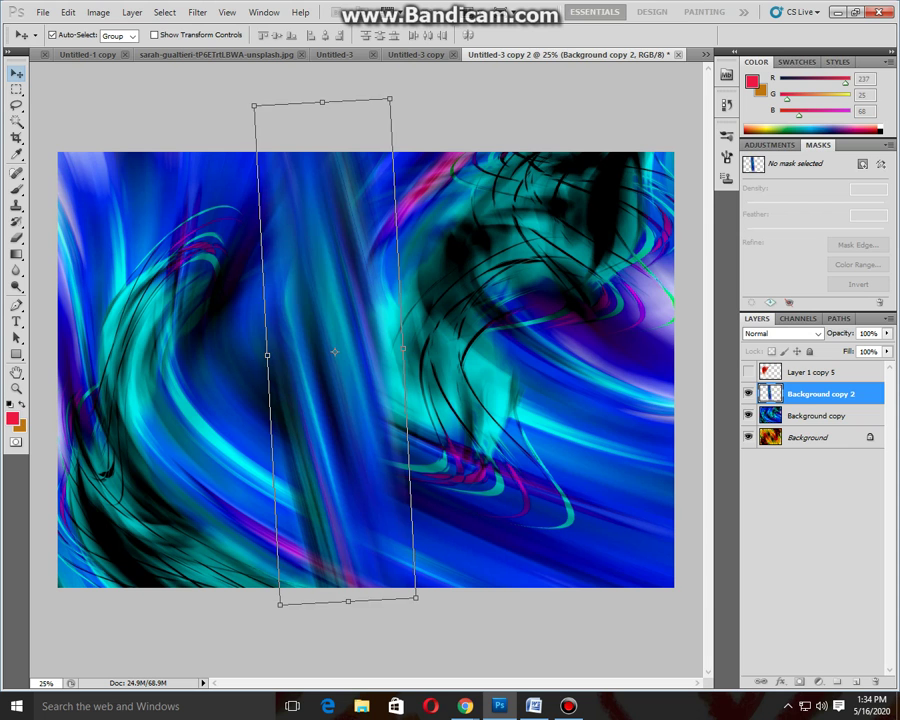
Warp Background copy 2 into a sweeping swirl curve.
{"action": "key", "text": "ctrl+t"}
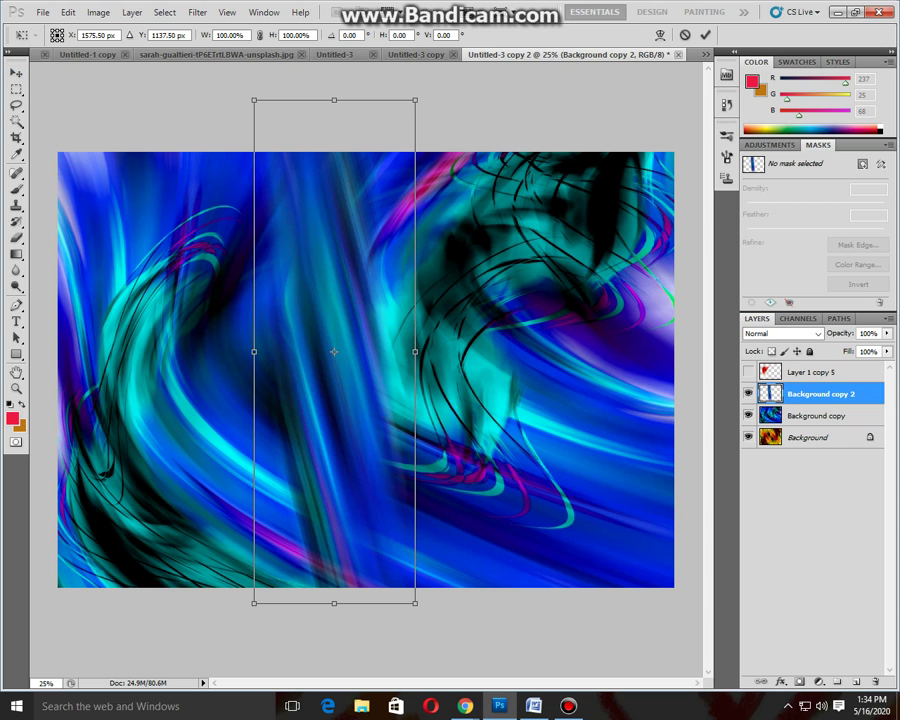
{"action": "left_click", "coordinate": [660, 34]}
{"action": "left_click_drag", "start_coordinate": [254, 350], "coordinate": [140, 380]}
{"action": "key", "text": "ctrl+z"}
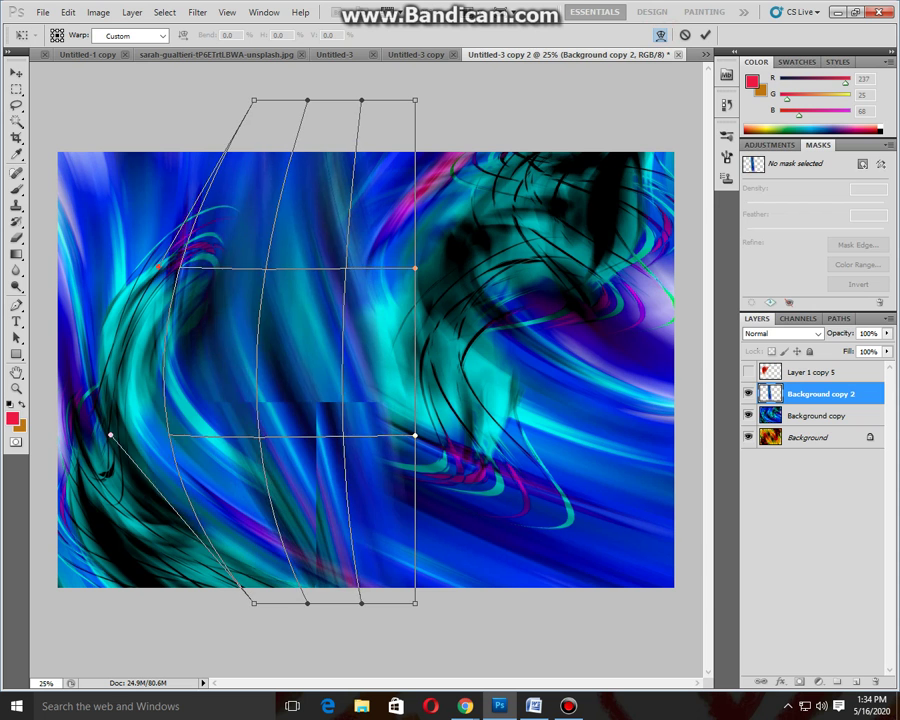
{"action": "left_click_drag", "start_coordinate": [390, 561], "coordinate": [479, 477]}
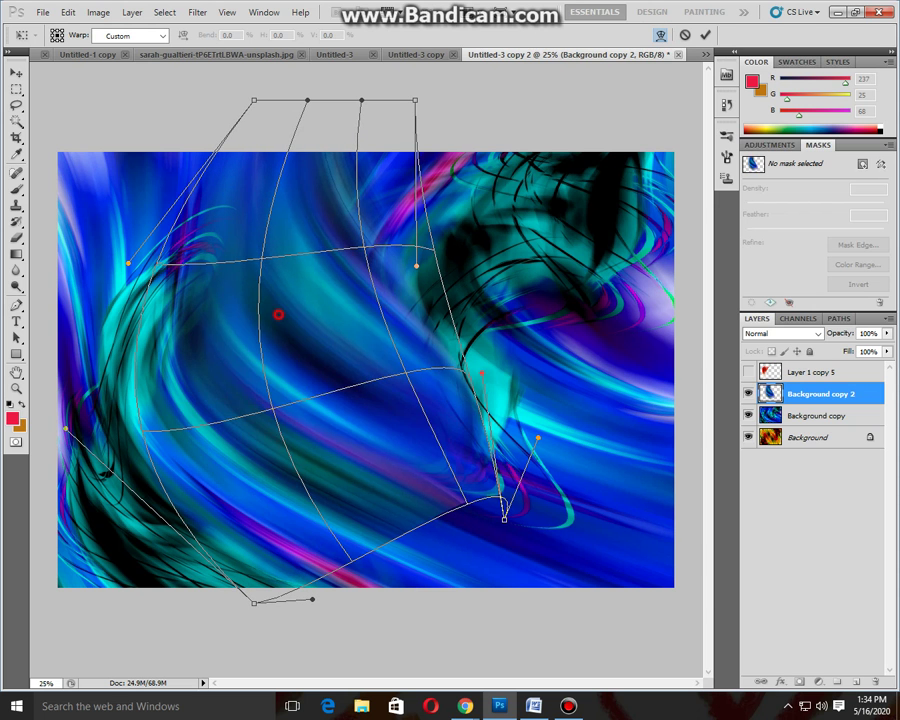
{"action": "mouse_move", "coordinate": [276, 314]}
{"action": "left_mouse_down"}
{"action": "mouse_move", "coordinate": [262, 345]}
{"action": "mouse_move", "coordinate": [200, 330]}
{"action": "left_mouse_up"}
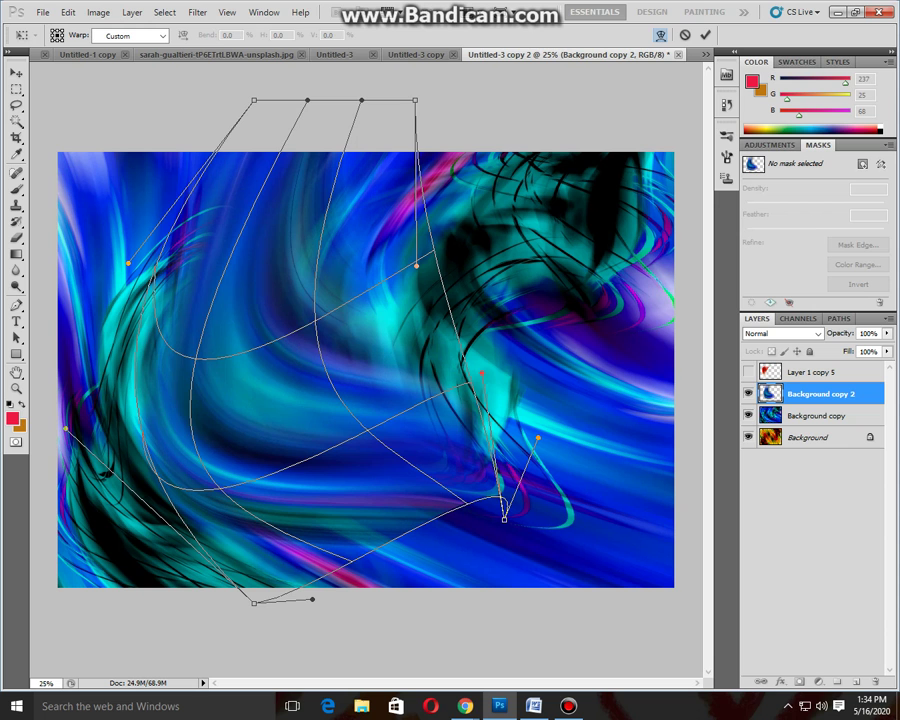
{"action": "key", "text": "Return"}
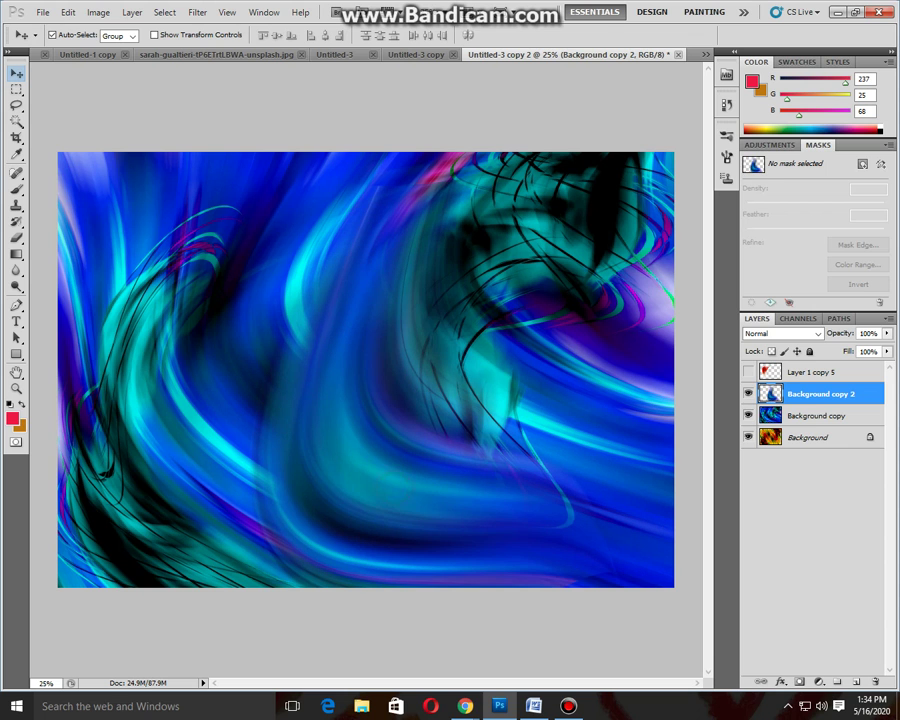
Hide Background copy 2 and duplicate the image as Untitled-3 copy 3.
{"action": "left_click", "coordinate": [748, 393]}
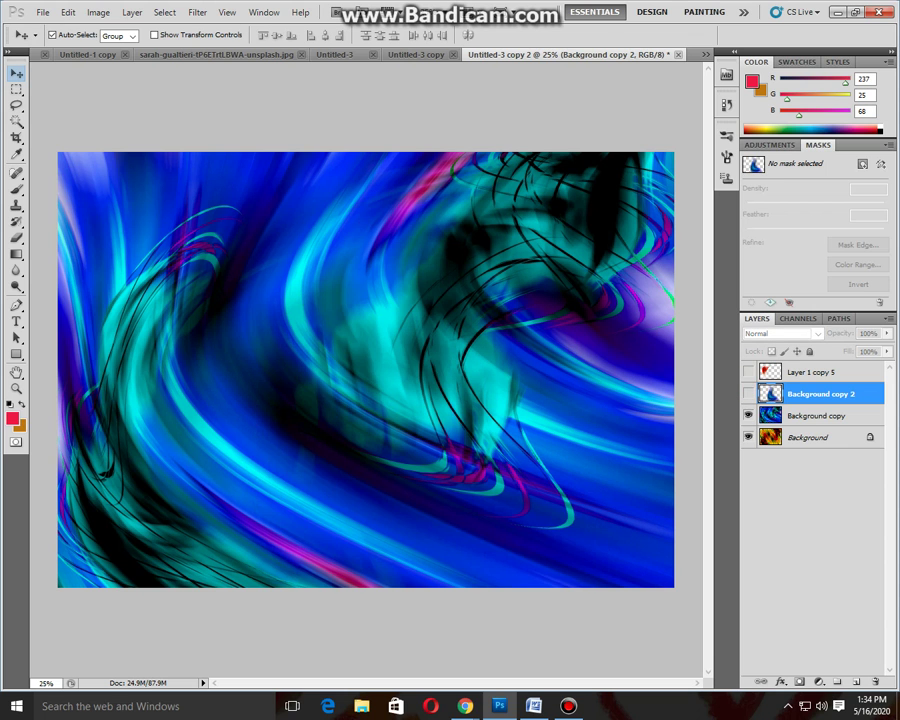
{"action": "left_click", "coordinate": [97, 12]}
{"action": "left_click", "coordinate": [130, 199]}
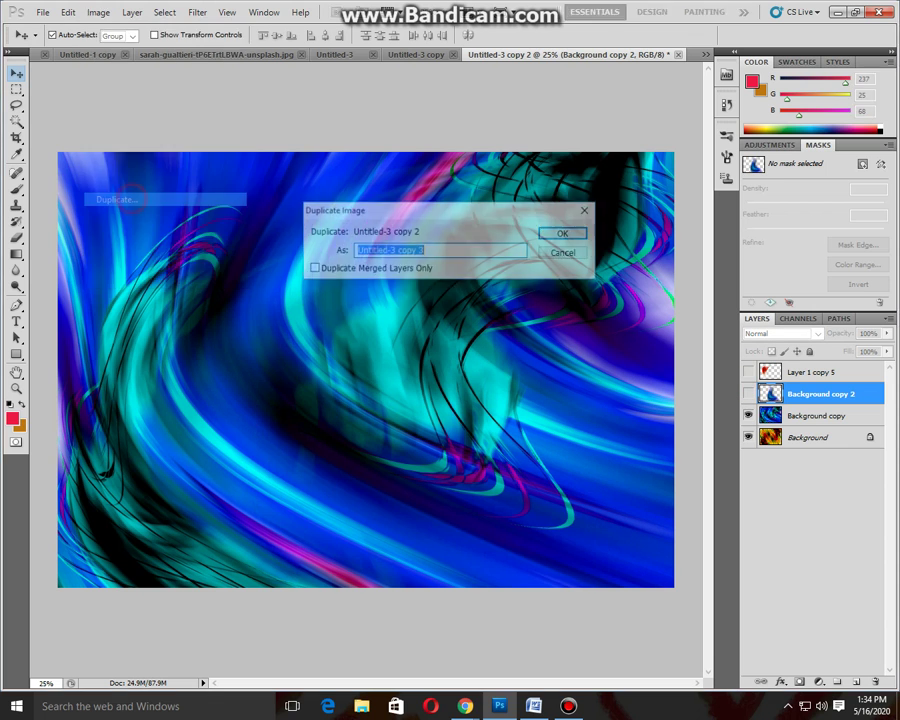
{"action": "key", "text": "Return"}
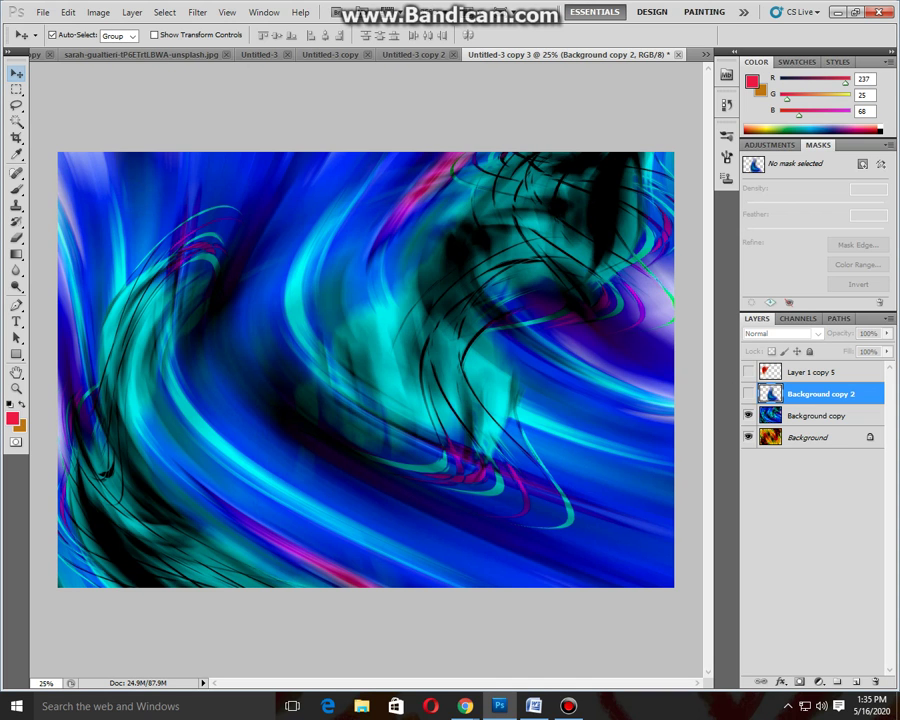
Show Background copy 2 again and distort it into a slanted shape across mid-canvas.
{"action": "left_click", "coordinate": [748, 393]}
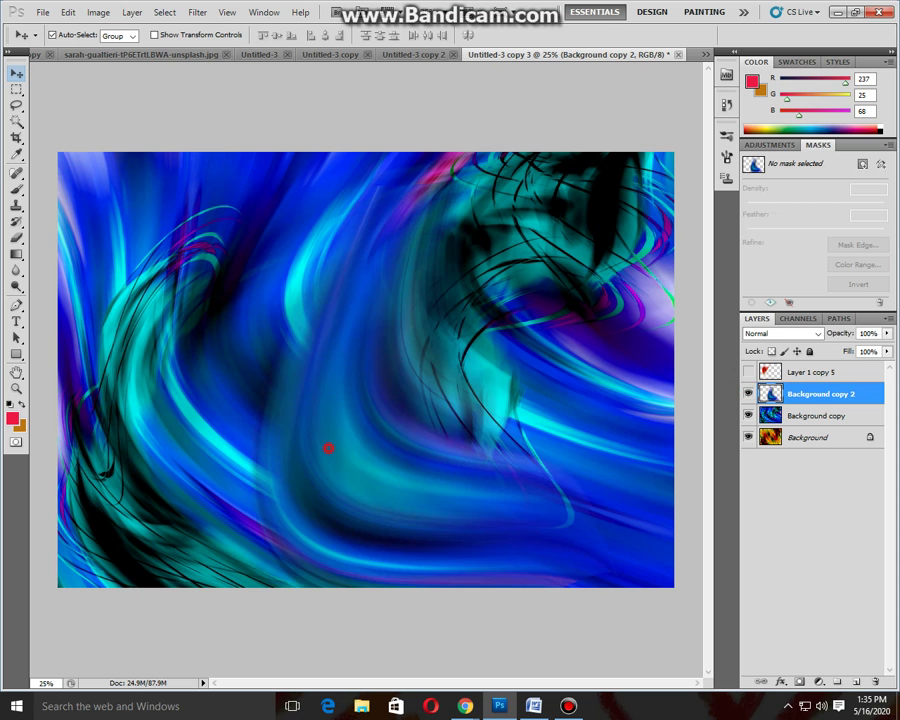
{"action": "left_click_drag", "start_coordinate": [328, 448], "coordinate": [275, 430]}
{"action": "key", "text": "ctrl+t"}
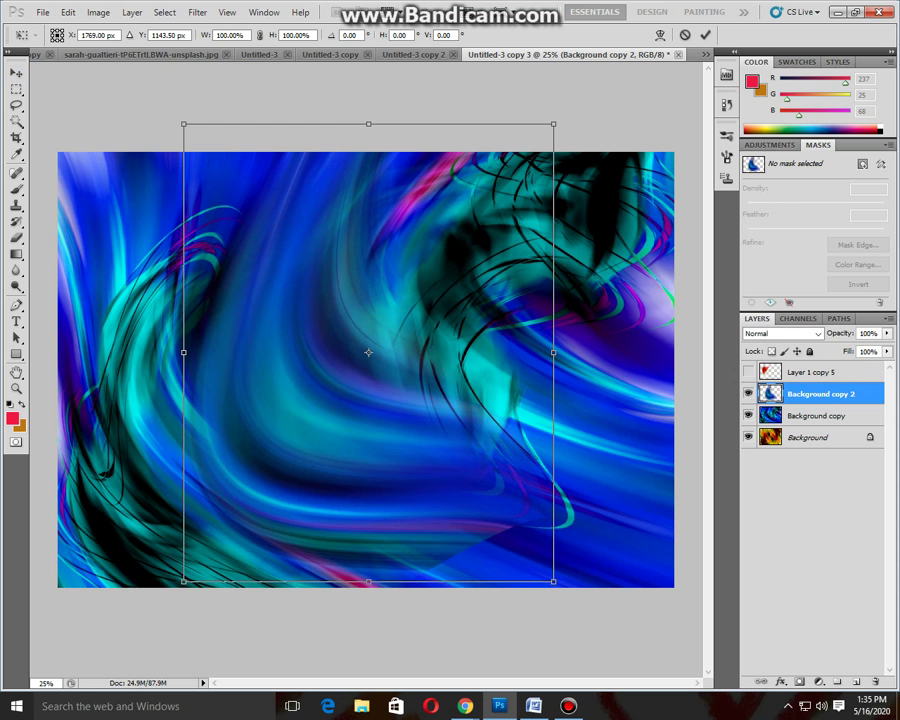
{"action": "left_click_drag", "start_coordinate": [552, 127], "coordinate": [400, 224]}
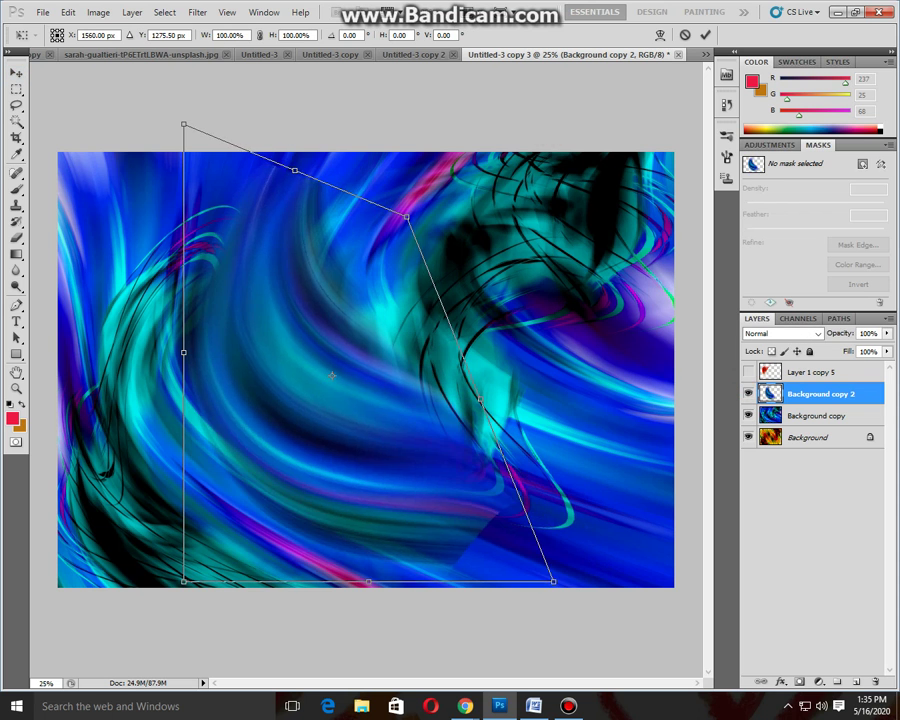
{"action": "left_click_drag", "start_coordinate": [295, 176], "coordinate": [311, 274]}
{"action": "left_click_drag", "start_coordinate": [348, 479], "coordinate": [304, 443]}
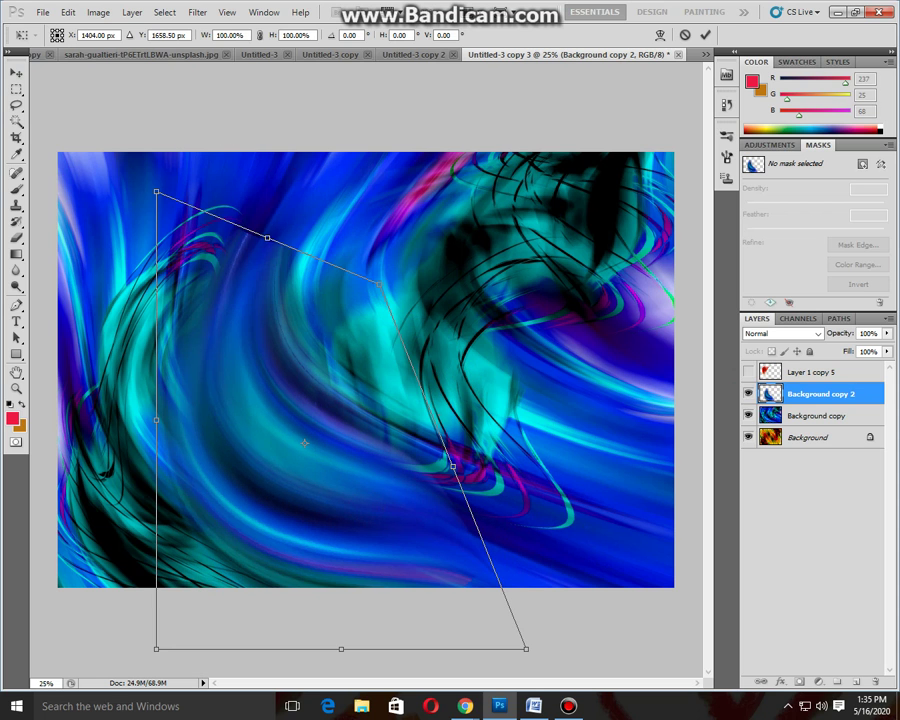
{"action": "key", "text": "Return"}
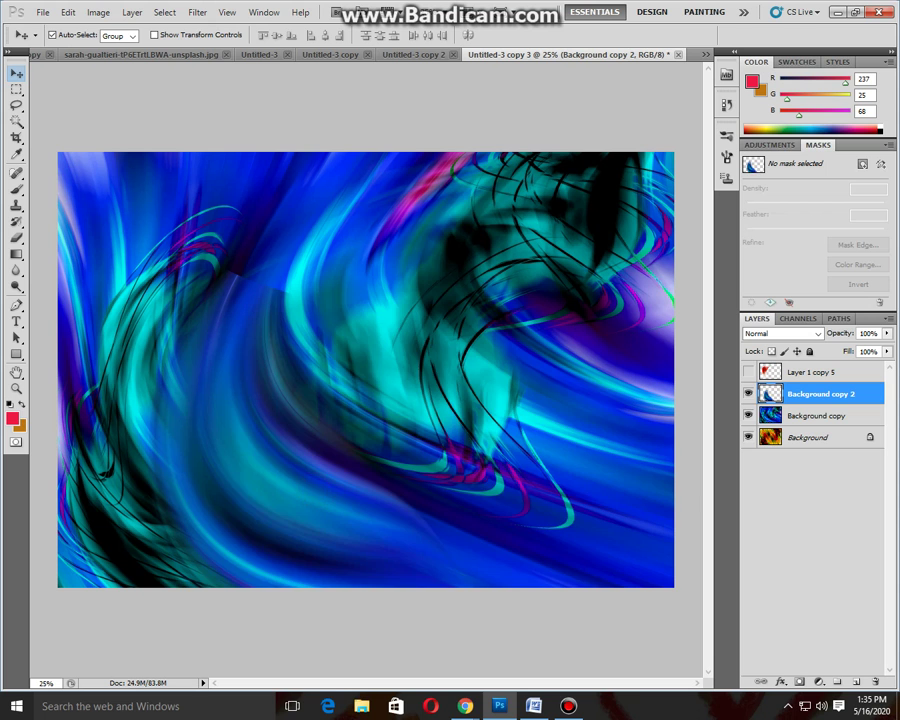
Duplicate the distorted layer as Background copy 3.
{"action": "key", "text": "ctrl+j"}
{"action": "key", "text": "Delete"}
{"action": "left_click", "coordinate": [17, 238]}
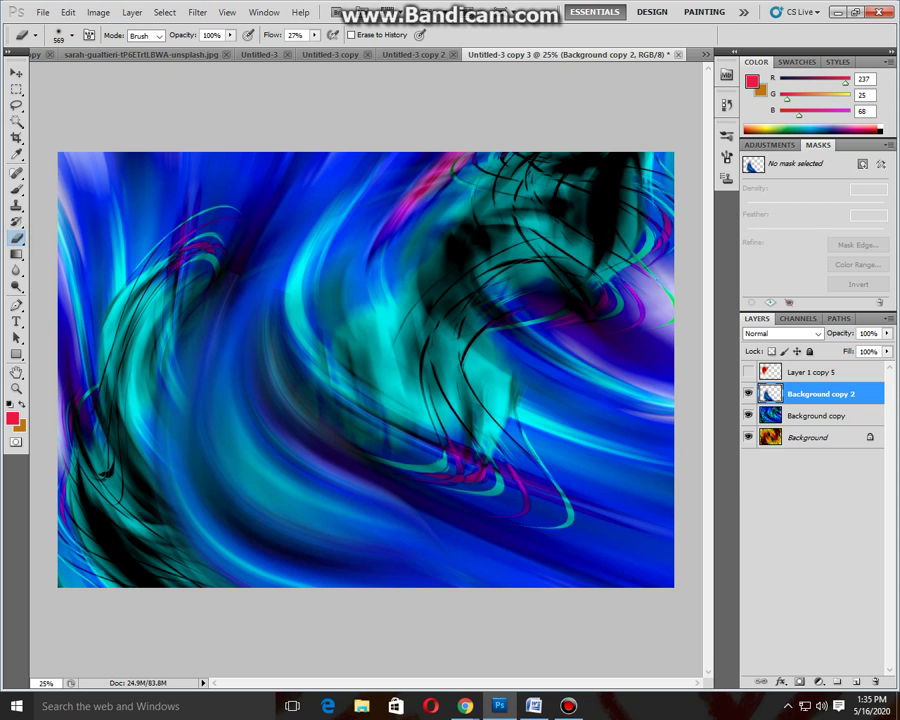
{"action": "key", "text": "v"}
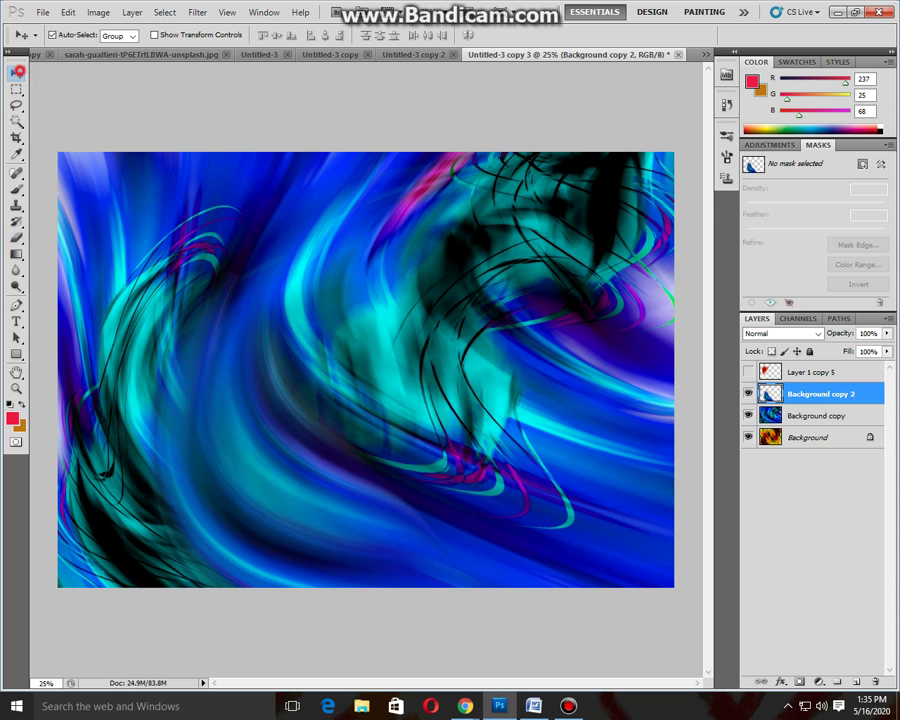
{"action": "key", "text": "ctrl+alt+shift+t"}
Rotate Background copy 3 to -150°, scale it to 84.58%, and move it right of centre.
{"action": "key", "text": "ctrl+t"}
{"action": "left_click_drag", "start_coordinate": [300, 595], "coordinate": [502, 348]}
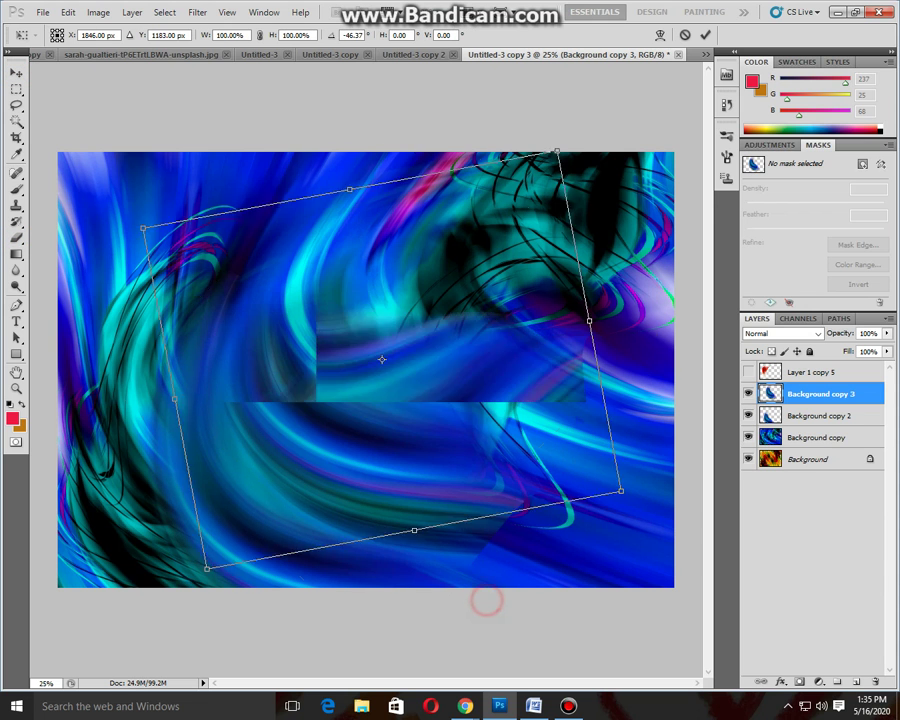
{"action": "left_click_drag", "start_coordinate": [409, 422], "coordinate": [409, 427]}
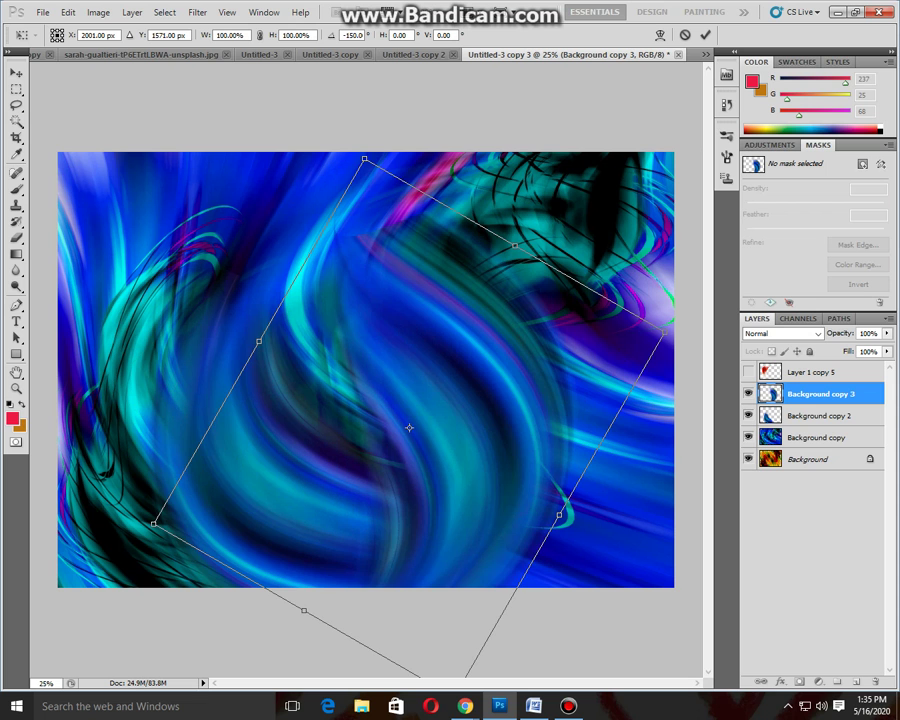
{"action": "left_click_drag", "start_coordinate": [665, 331], "coordinate": [620, 344]}
{"action": "left_click_drag", "start_coordinate": [409, 427], "coordinate": [468, 431]}
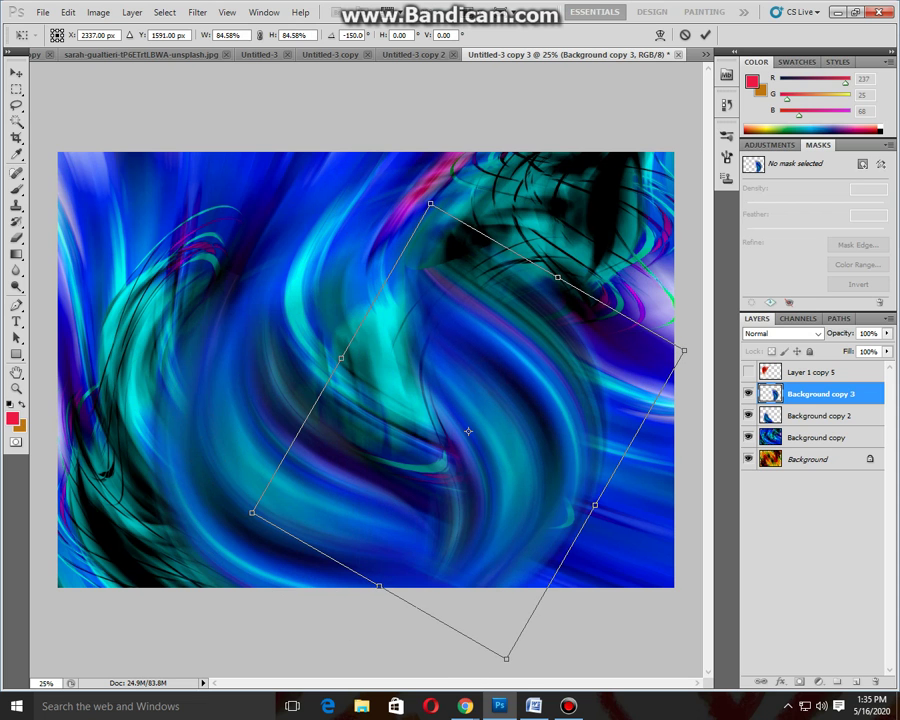
{"action": "key", "text": "Return"}
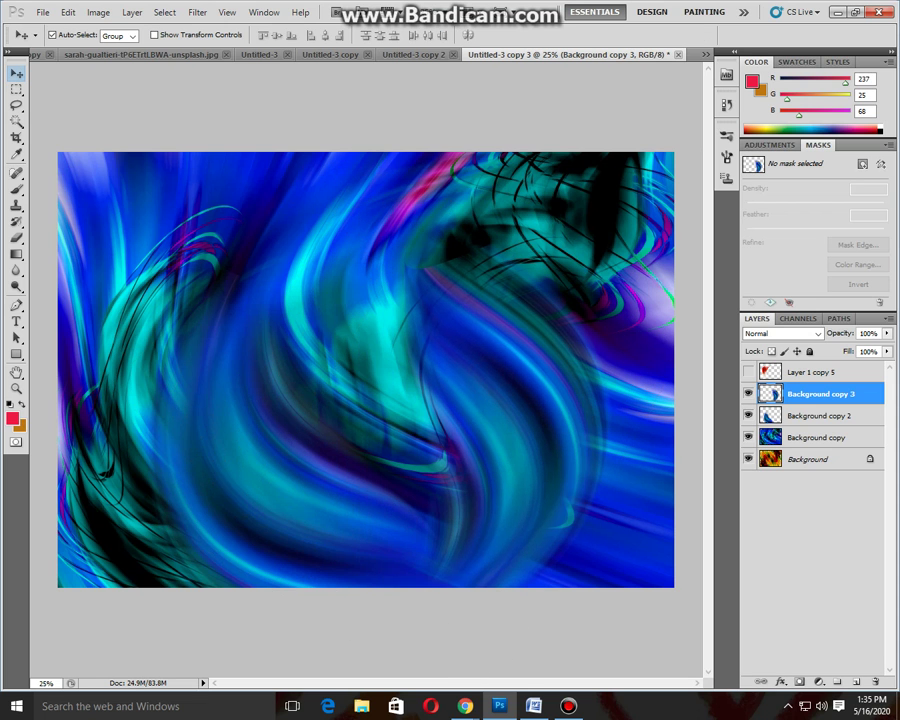
Erase the hard edges of the rotated copy with the Eraser.
{"action": "left_click", "coordinate": [17, 236]}
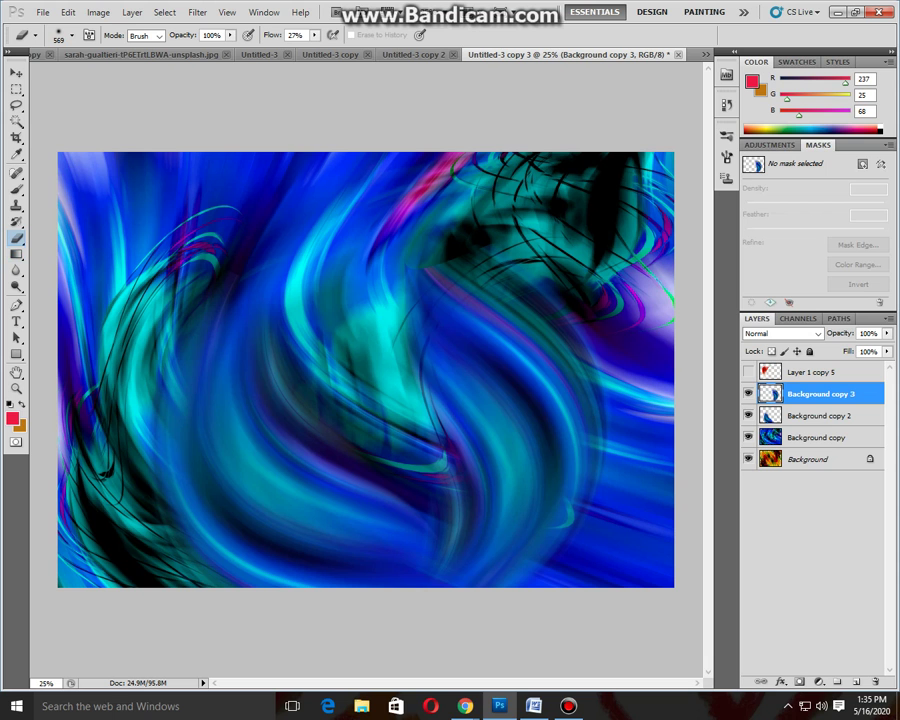
{"action": "left_click_drag", "start_coordinate": [468, 239], "coordinate": [446, 278]}
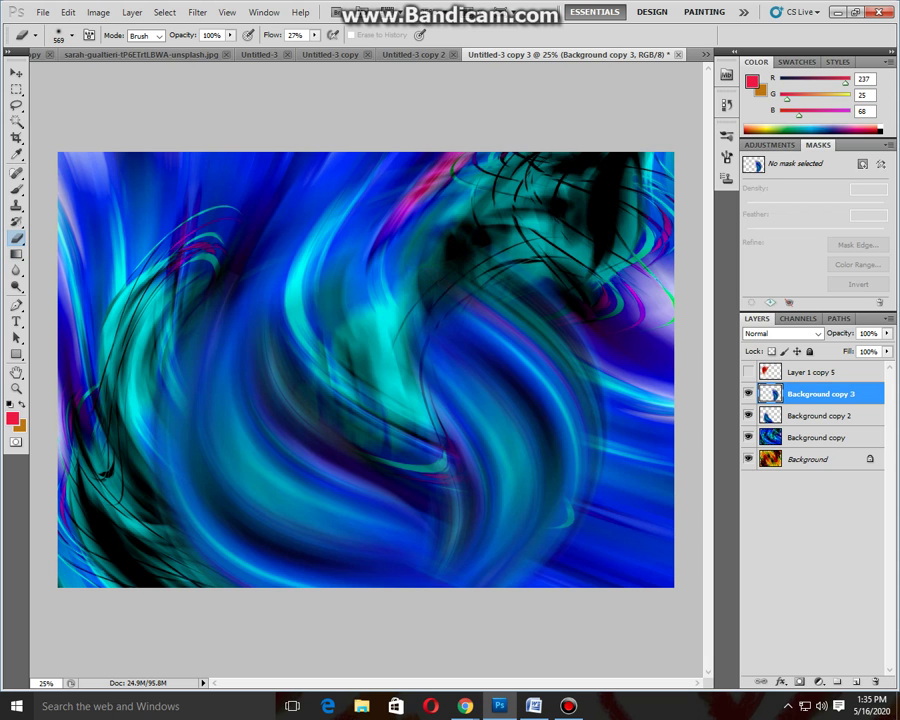
{"action": "left_click", "coordinate": [400, 314]}
{"action": "key", "text": "ctrl+u"}
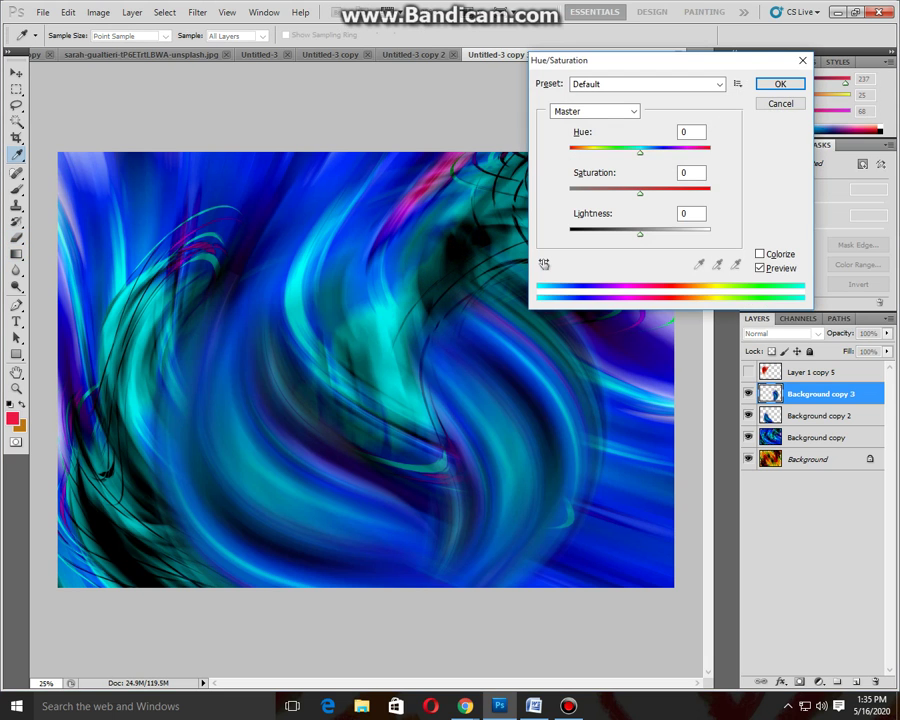
Shift the swirl's hue to +178, then Unsharp Mask it at 149%, radius 9.2 pixels.
{"action": "mouse_move", "coordinate": [640, 150]}
{"action": "left_mouse_down"}
{"action": "mouse_move", "coordinate": [709, 150]}
{"action": "mouse_move", "coordinate": [598, 150]}
{"action": "mouse_move", "coordinate": [706, 152]}
{"action": "left_mouse_up"}
{"action": "key", "text": "Return"}
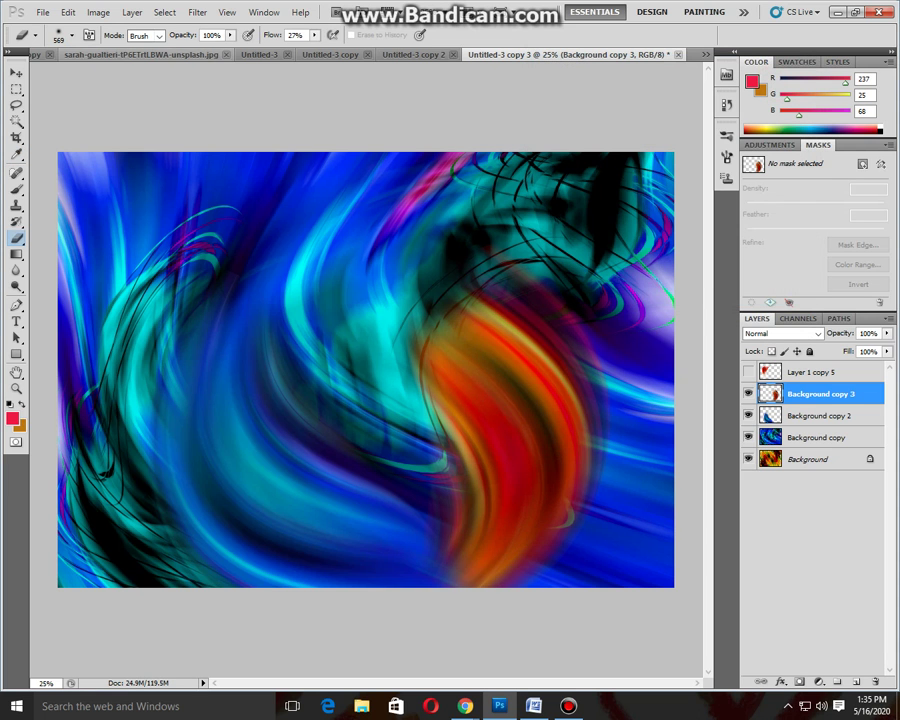
{"action": "left_click", "coordinate": [197, 12]}
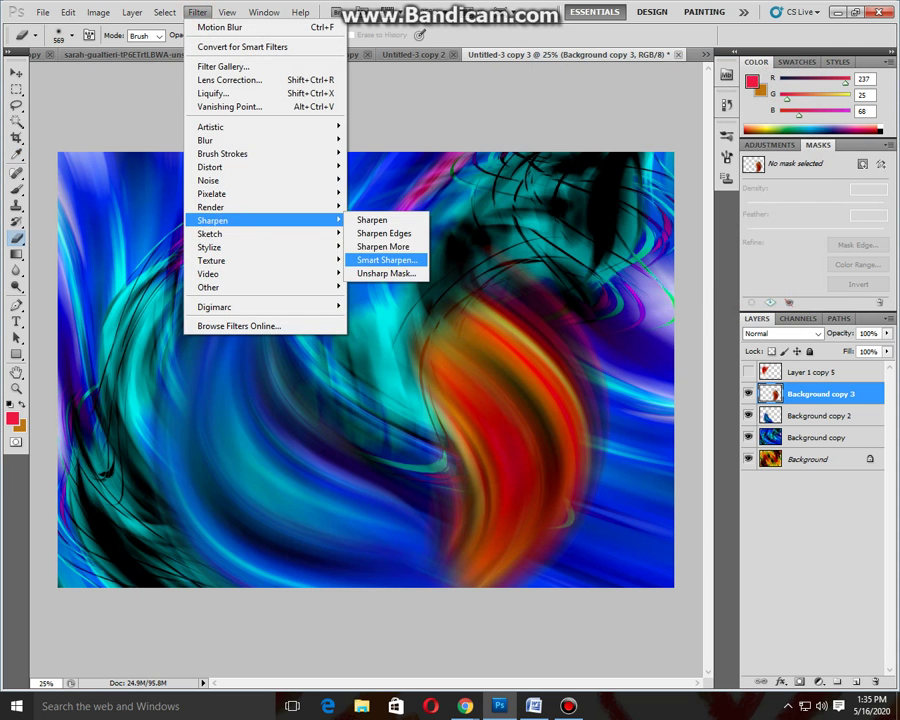
{"action": "left_click", "coordinate": [390, 273]}
{"action": "left_click_drag", "start_coordinate": [619, 341], "coordinate": [665, 341]}
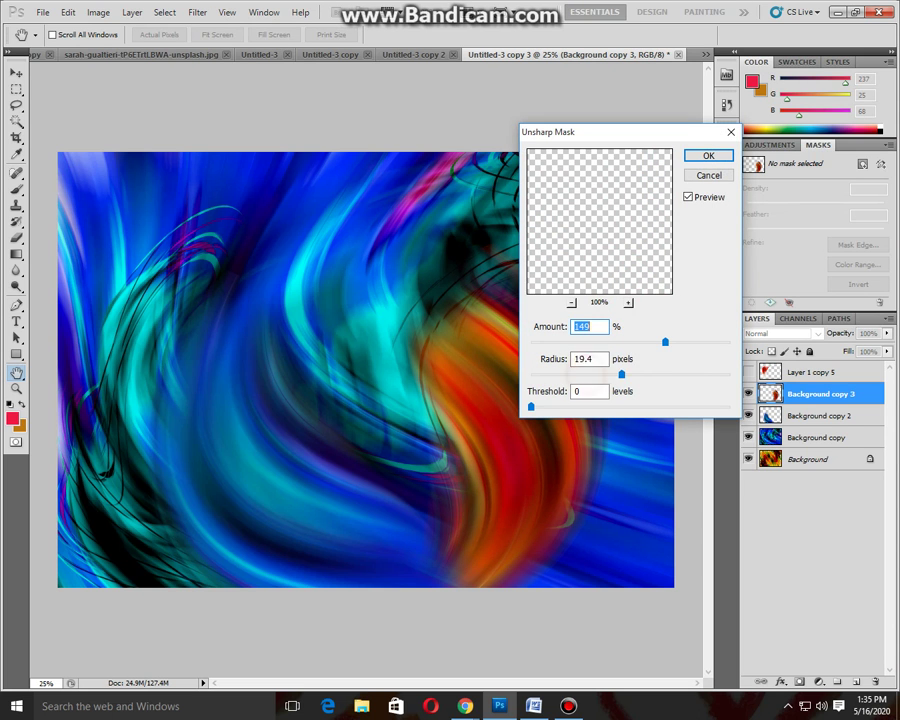
{"action": "left_click_drag", "start_coordinate": [621, 374], "coordinate": [606, 374]}
{"action": "left_click", "coordinate": [708, 155]}
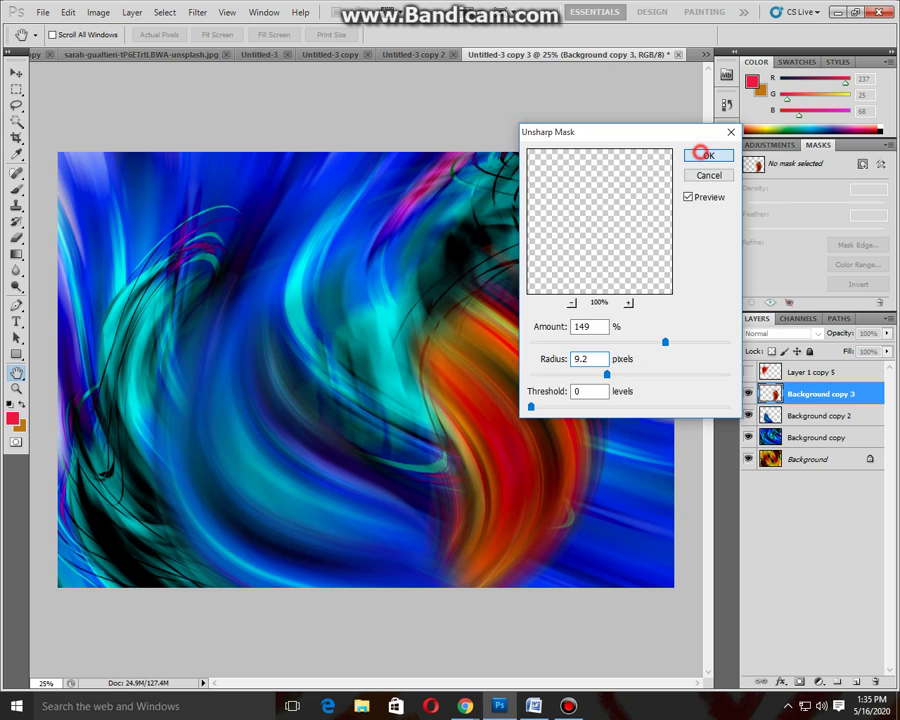
Switch to the Move tool and select the orange swirl layer.
{"action": "key", "text": "b"}
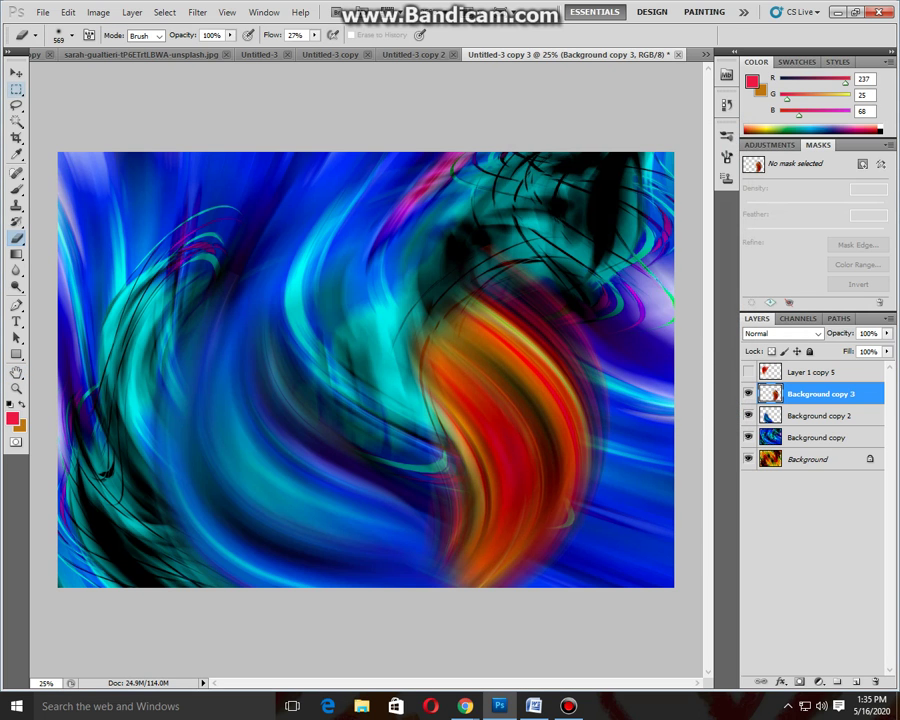
{"action": "key", "text": "v"}
{"action": "left_click", "coordinate": [237, 470]}
Place a swirl copy at left and a duplicate inverted about 172°, enlarged to 117.8%.
{"action": "left_click_drag", "start_coordinate": [363, 343], "coordinate": [93, 228]}
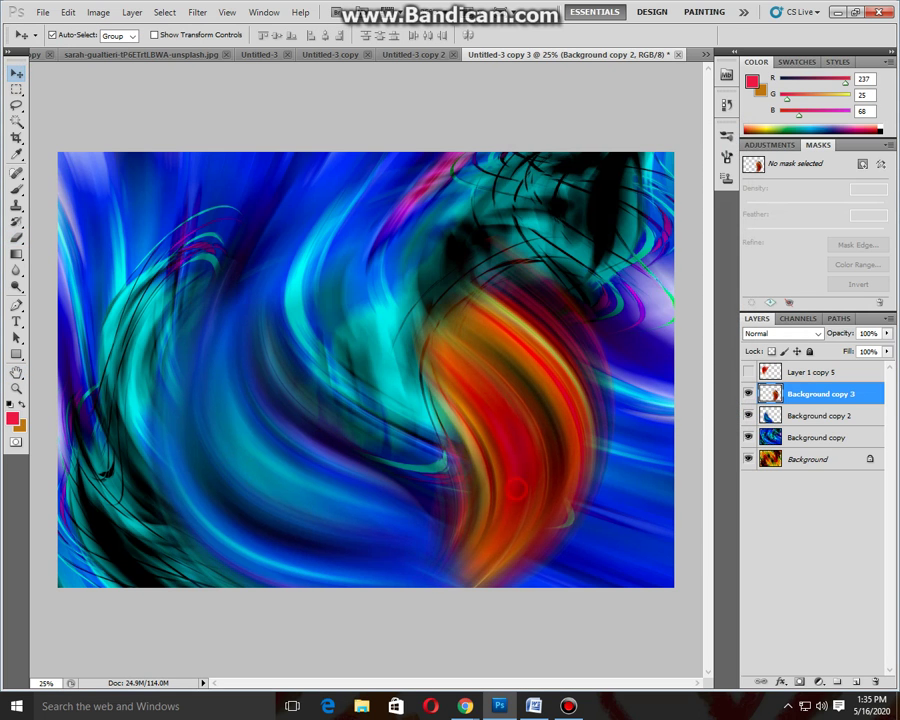
{"action": "key", "text": "ctrl+j"}
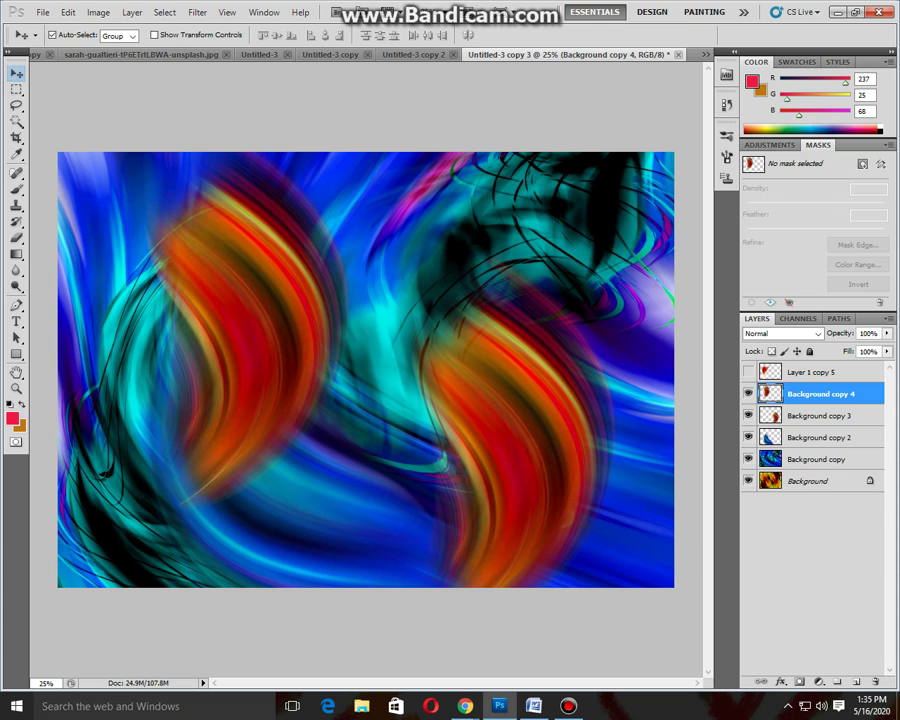
{"action": "key", "text": "ctrl+t"}
{"action": "mouse_move", "coordinate": [340, 490]}
{"action": "left_mouse_down"}
{"action": "mouse_move", "coordinate": [67, 85]}
{"action": "mouse_move", "coordinate": [160, 45]}
{"action": "left_mouse_up"}
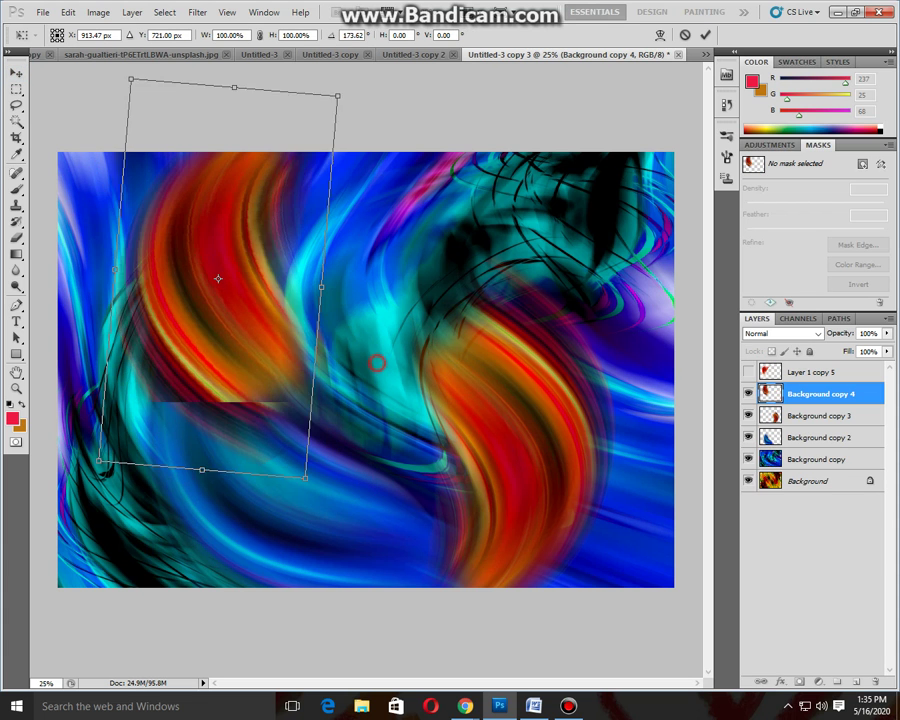
{"action": "left_click_drag", "start_coordinate": [261, 491], "coordinate": [245, 525]}
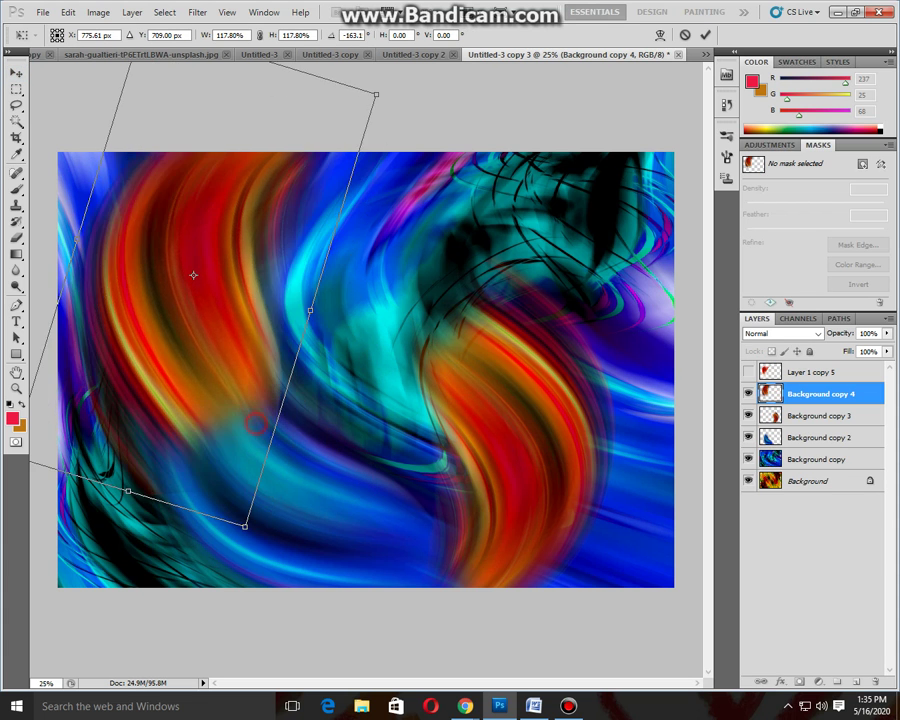
{"action": "key", "text": "Return"}
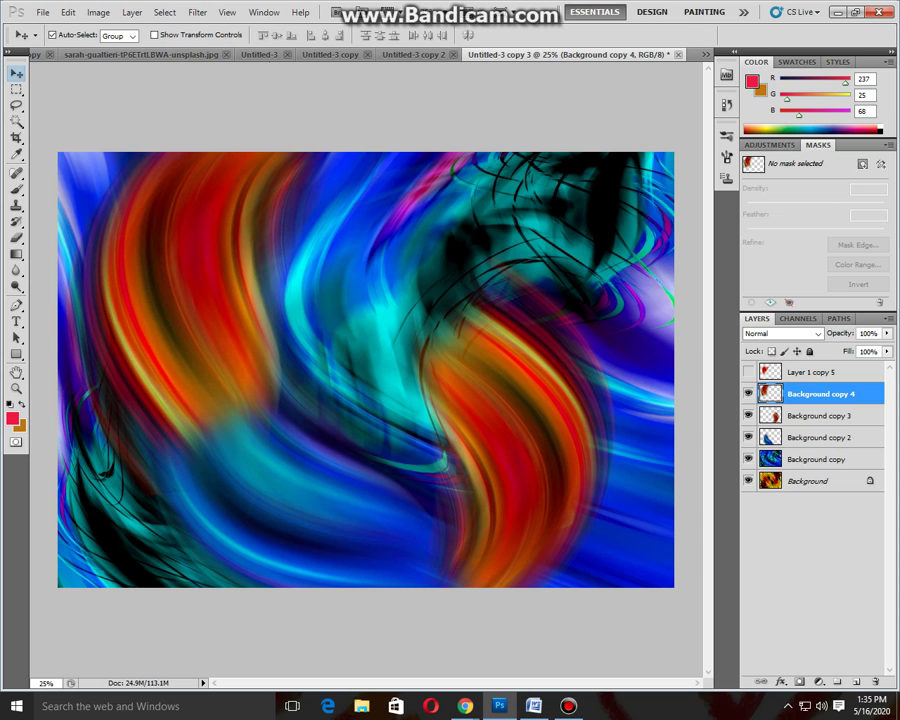
Squeeze Background copy 4 narrower horizontally.
{"action": "key", "text": "ctrl+t"}
{"action": "left_click_drag", "start_coordinate": [355, 300], "coordinate": [301, 300]}
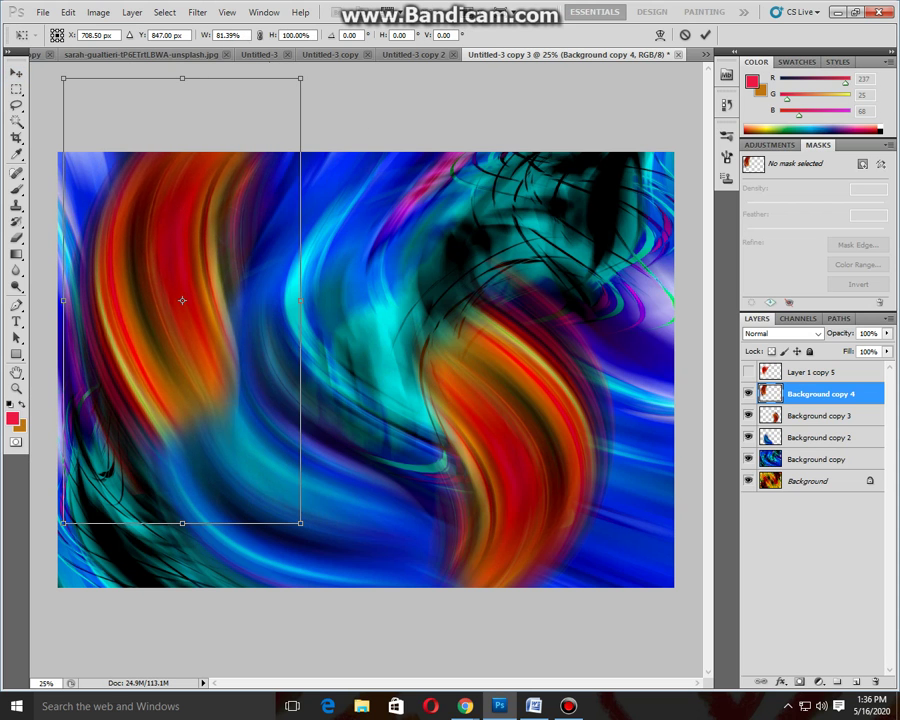
{"action": "key", "text": "Return"}
Add Background copy 5, rotated to -152.6° and stretched to 120.82% height.
{"action": "left_click_drag", "start_coordinate": [182, 300], "coordinate": [300, 426]}
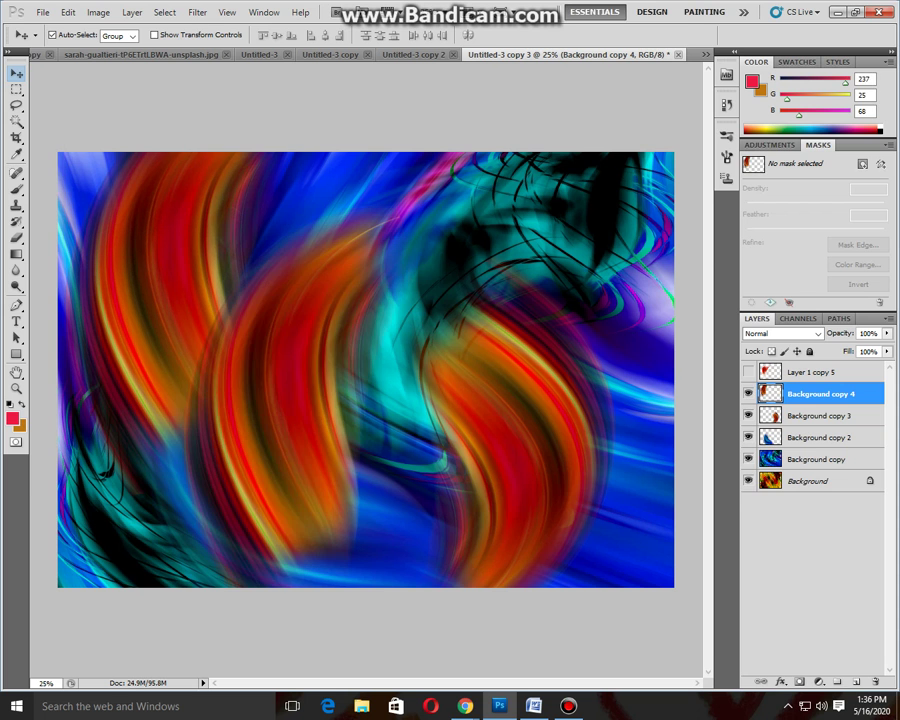
{"action": "key", "text": "ctrl+t"}
{"action": "mouse_move", "coordinate": [470, 200]}
{"action": "left_mouse_down"}
{"action": "mouse_move", "coordinate": [462, 240]}
{"action": "mouse_move", "coordinate": [495, 265]}
{"action": "left_mouse_up"}
{"action": "left_click_drag", "start_coordinate": [300, 426], "coordinate": [365, 302]}
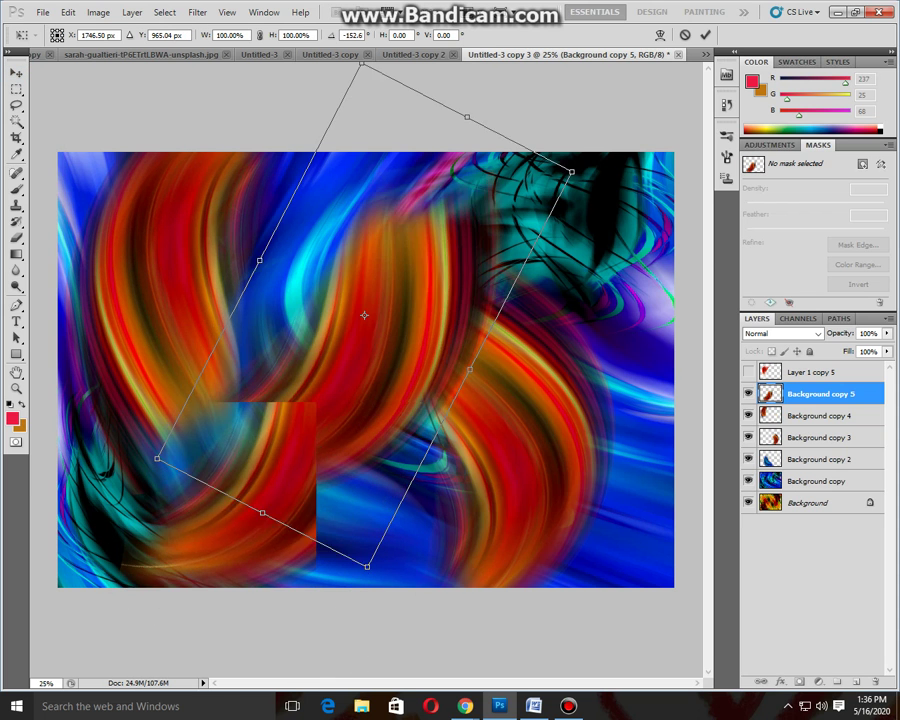
{"action": "left_click_drag", "start_coordinate": [468, 104], "coordinate": [489, 63]}
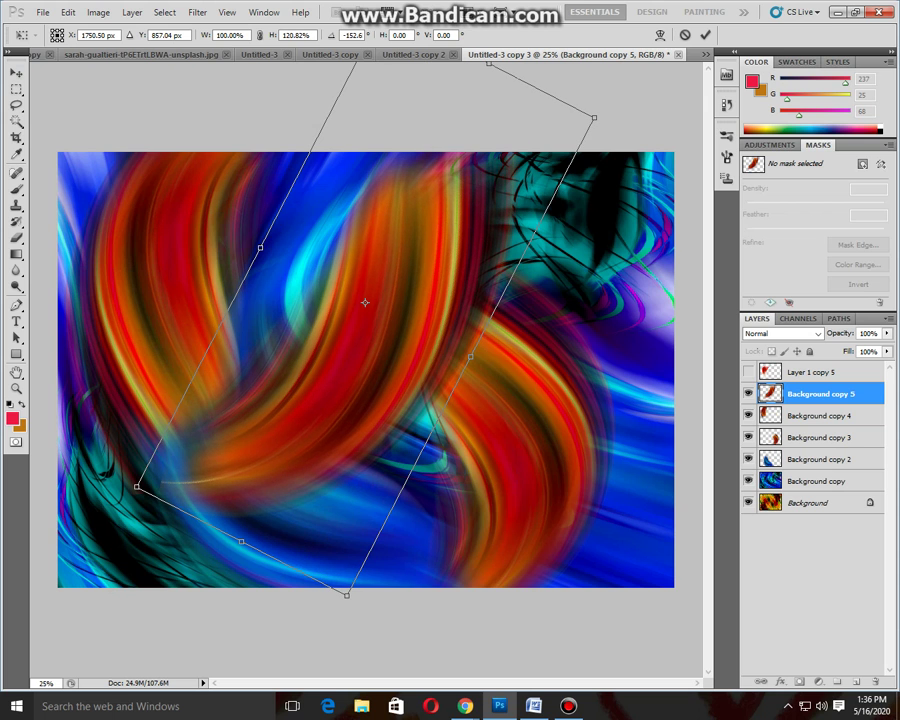
{"action": "key", "text": "Return"}
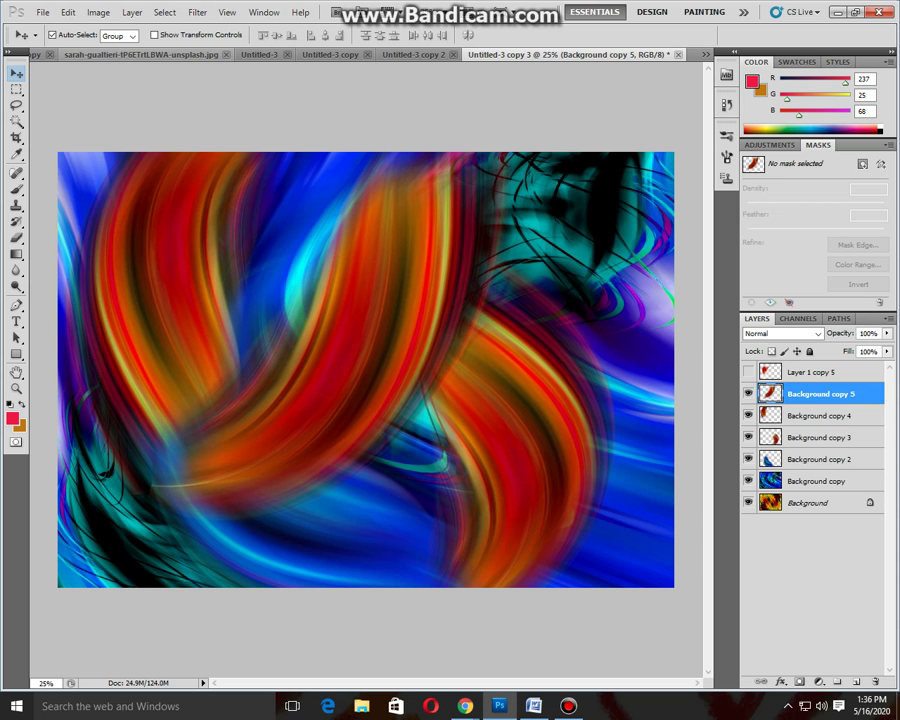
{"action": "key", "text": "ctrl+u"}
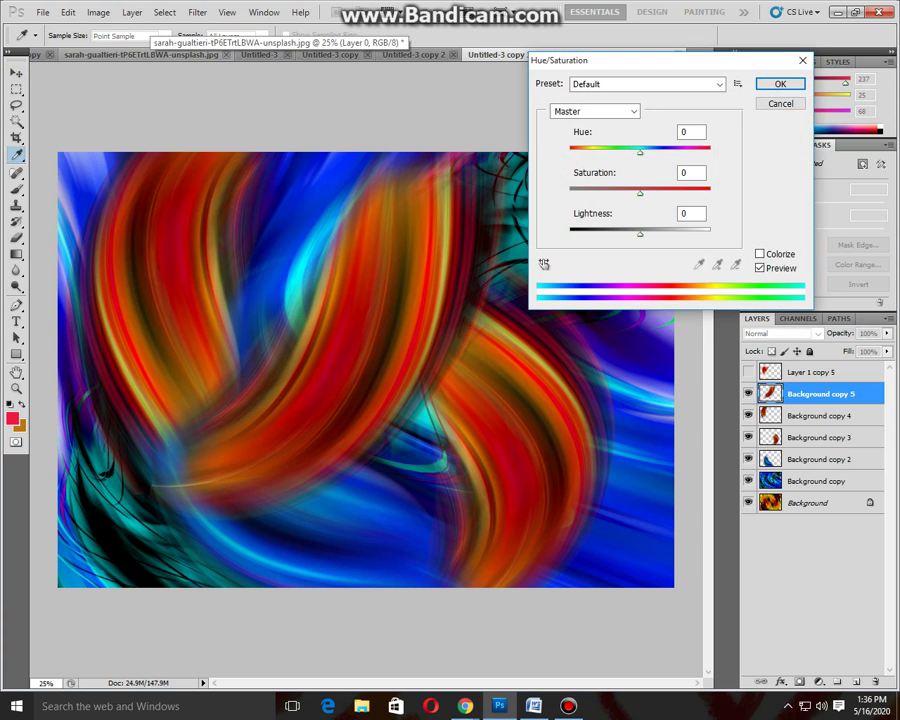
Preview a +74 hue shift on Background copy 5, then cancel it.
{"action": "mouse_move", "coordinate": [640, 148]}
{"action": "left_mouse_down"}
{"action": "mouse_move", "coordinate": [694, 150]}
{"action": "mouse_move", "coordinate": [575, 150]}
{"action": "mouse_move", "coordinate": [710, 150]}
{"action": "mouse_move", "coordinate": [676, 150]}
{"action": "left_mouse_up"}
{"action": "left_click", "coordinate": [781, 104]}
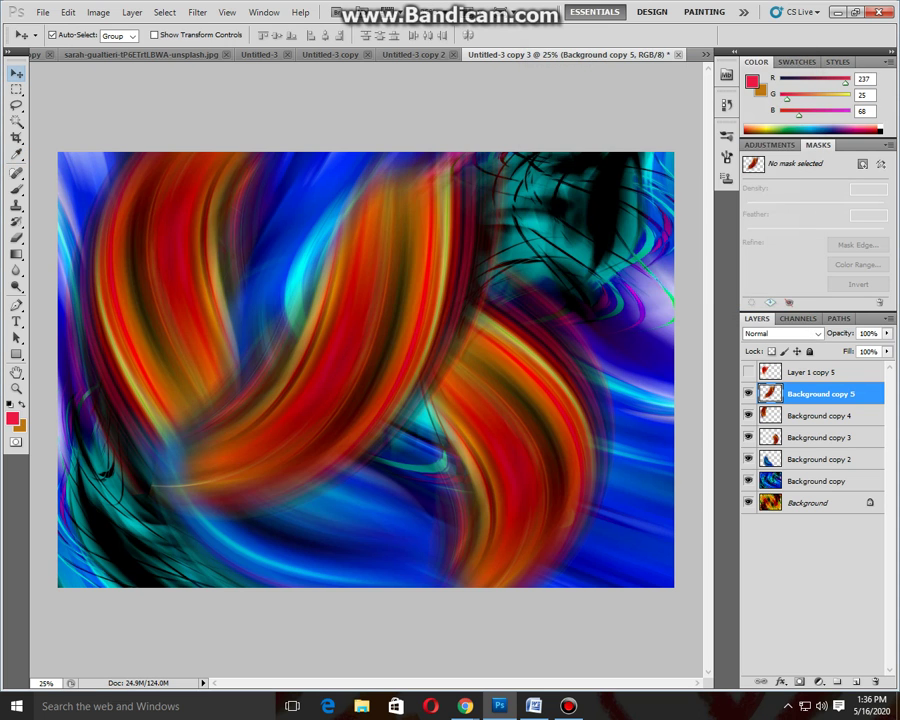
Add a cyan Color Overlay layer style to Background copy 5.
{"action": "left_click", "coordinate": [124, 13]}
{"action": "mouse_move", "coordinate": [152, 87]}
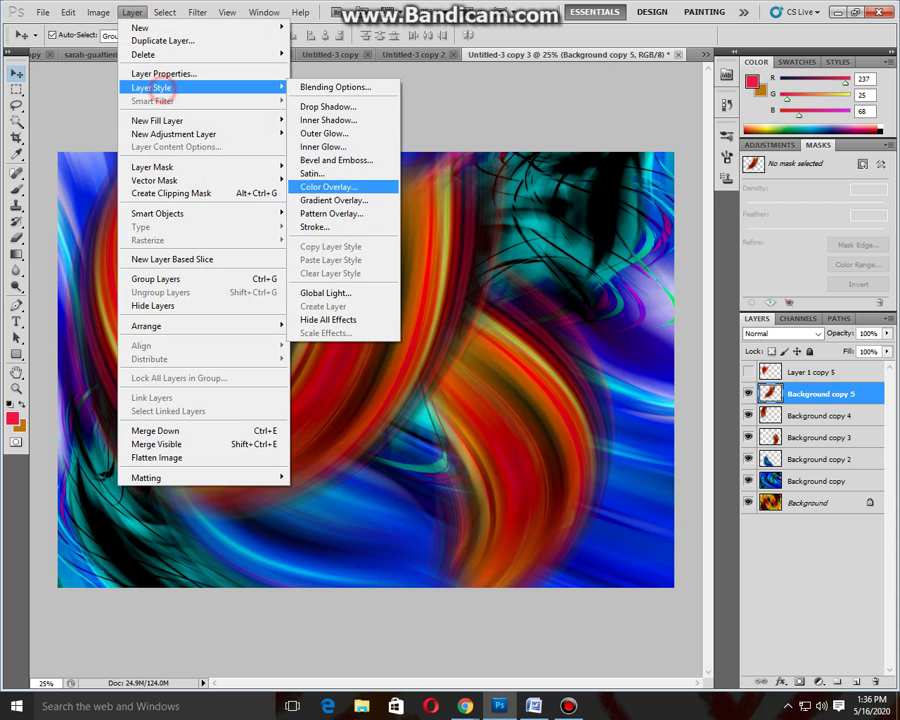
{"action": "left_click", "coordinate": [352, 187]}
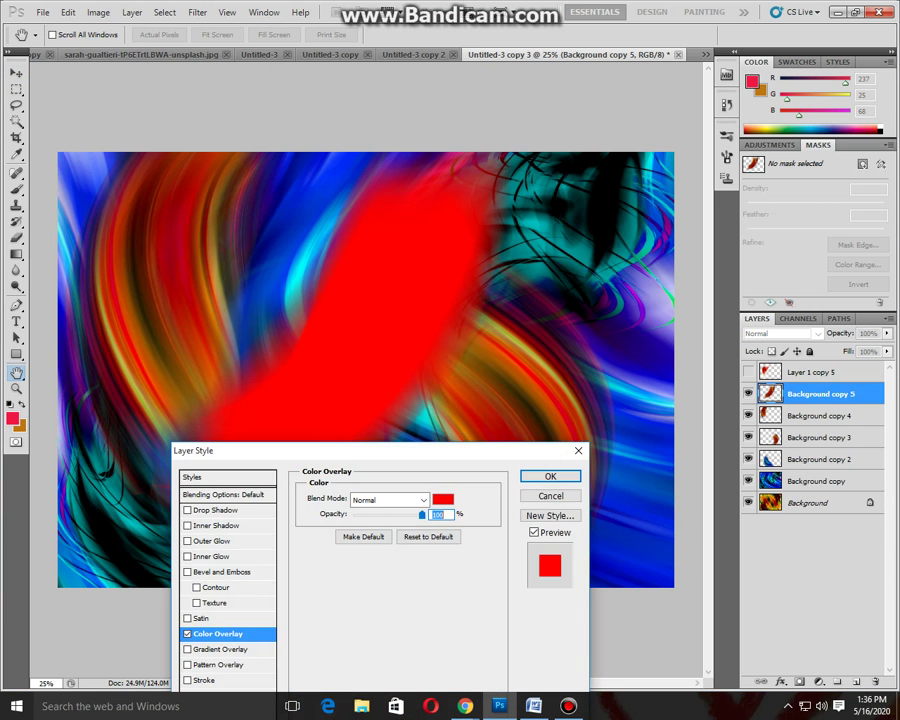
{"action": "left_click_drag", "start_coordinate": [310, 442], "coordinate": [484, 372]}
{"action": "left_click", "coordinate": [617, 418]}
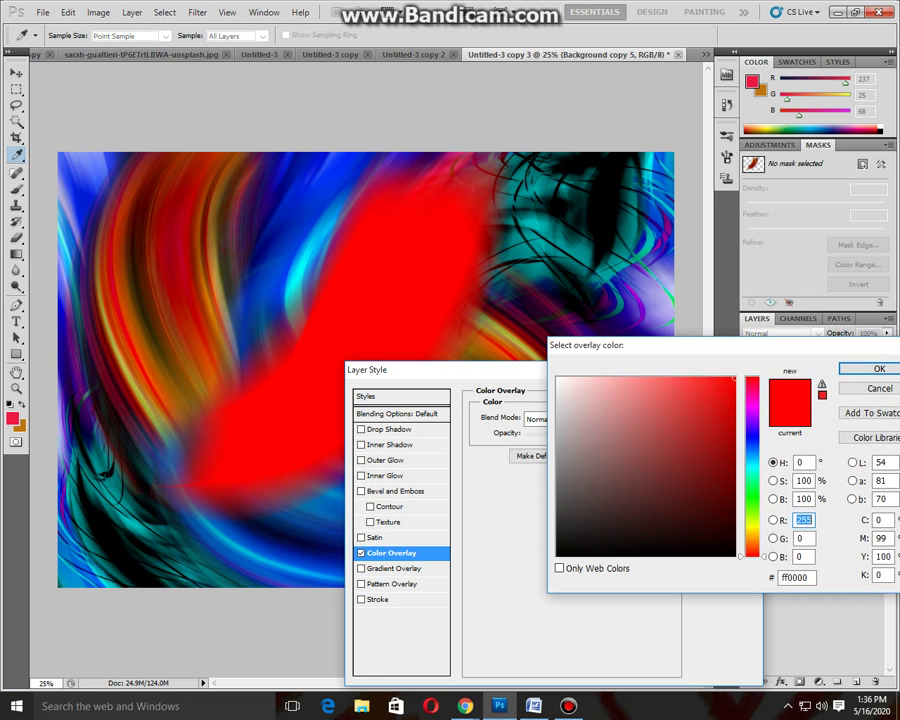
{"action": "left_click", "coordinate": [752, 473]}
{"action": "left_click", "coordinate": [876, 369]}
Set the overlay blend mode to Subtract, apply it, and nudge the red ribbon back.
{"action": "left_click", "coordinate": [558, 416]}
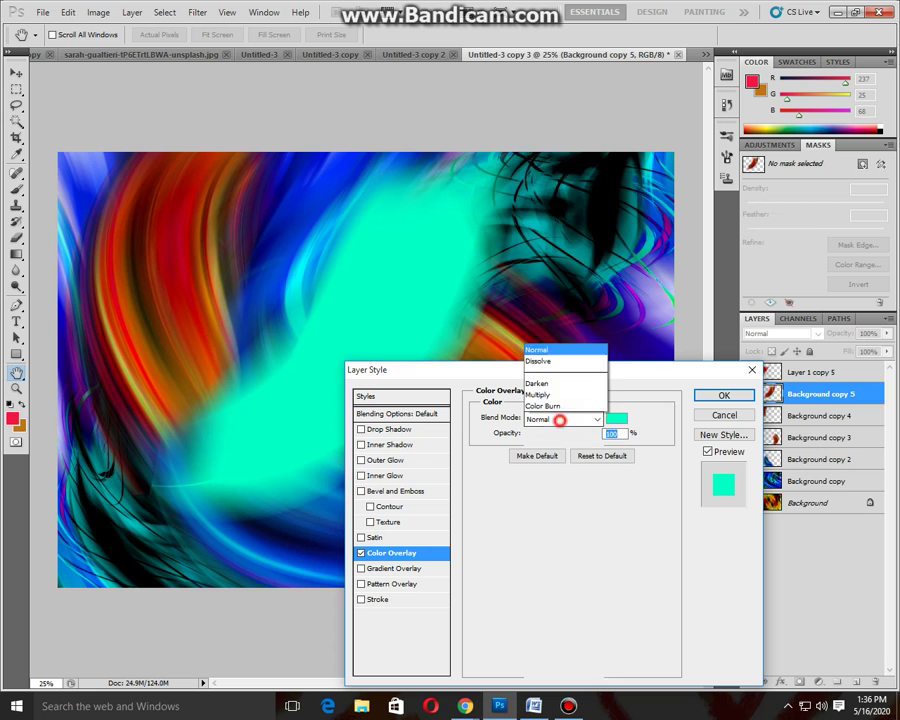
{"action": "left_click", "coordinate": [556, 405]}
{"action": "key", "text": "Up"}
{"action": "key", "text": "Up"}
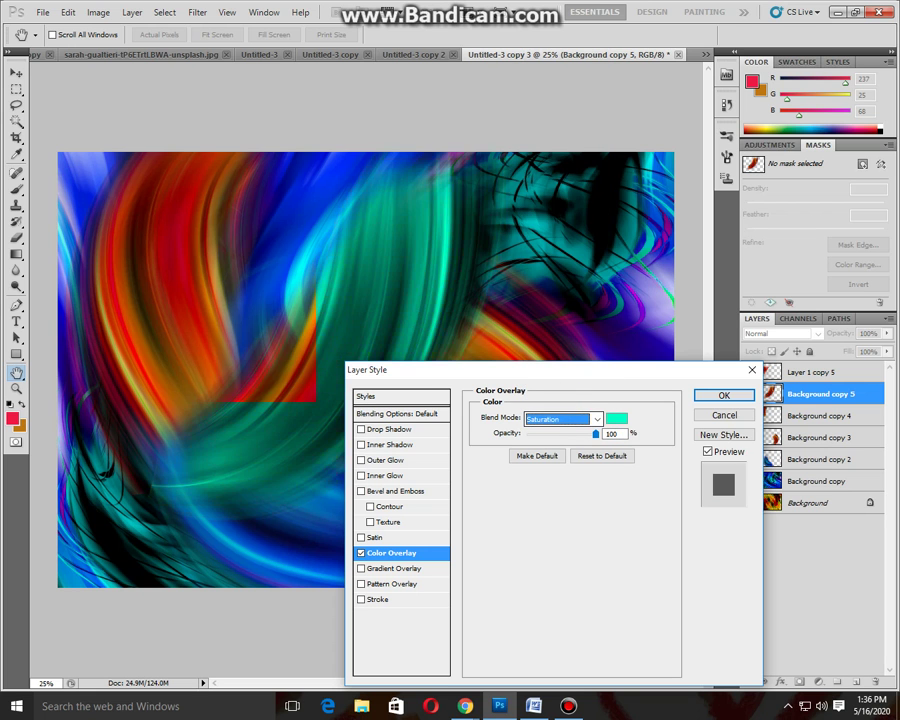
{"action": "key", "text": "Down"}
{"action": "key", "text": "Down"}
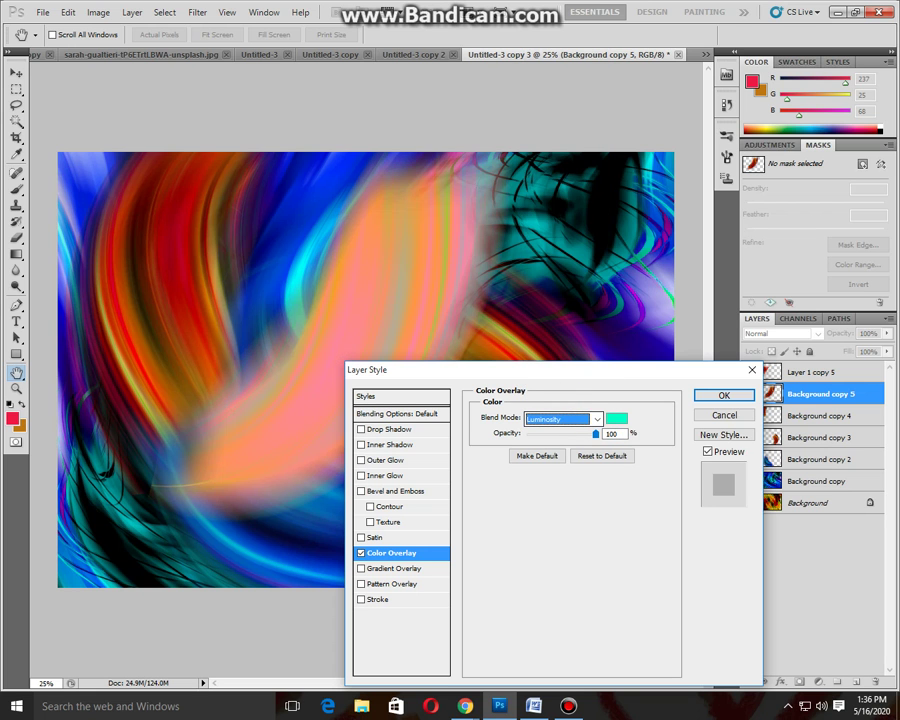
{"action": "key", "text": "Up"}
{"action": "key", "text": "Up"}
{"action": "key", "text": "Up"}
{"action": "key", "text": "Up"}
{"action": "key", "text": "Up"}
{"action": "key", "text": "Up"}
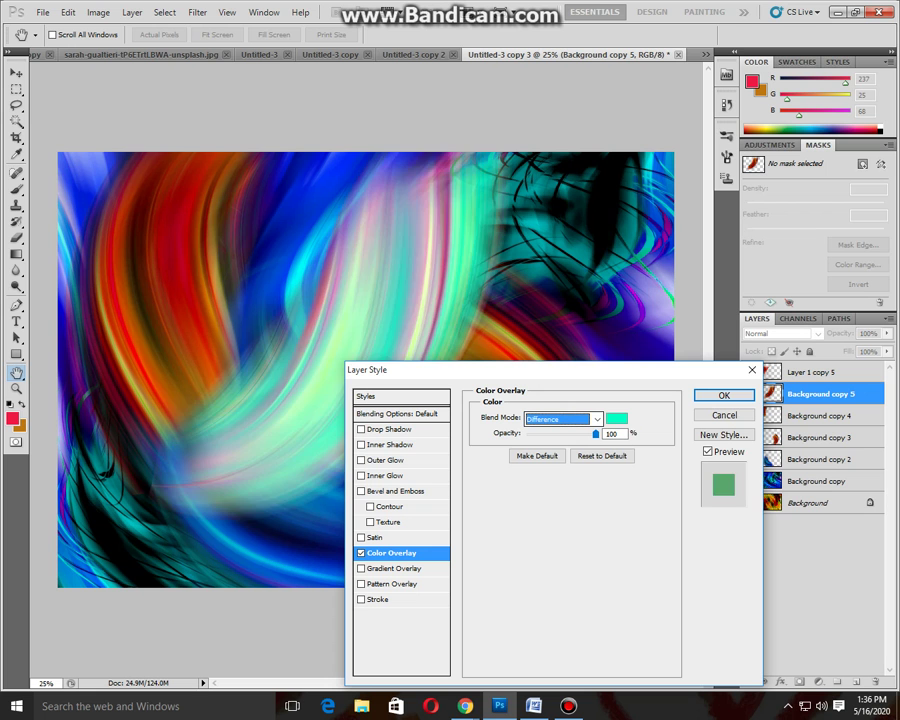
{"action": "key", "text": "Down"}
{"action": "key", "text": "Down"}
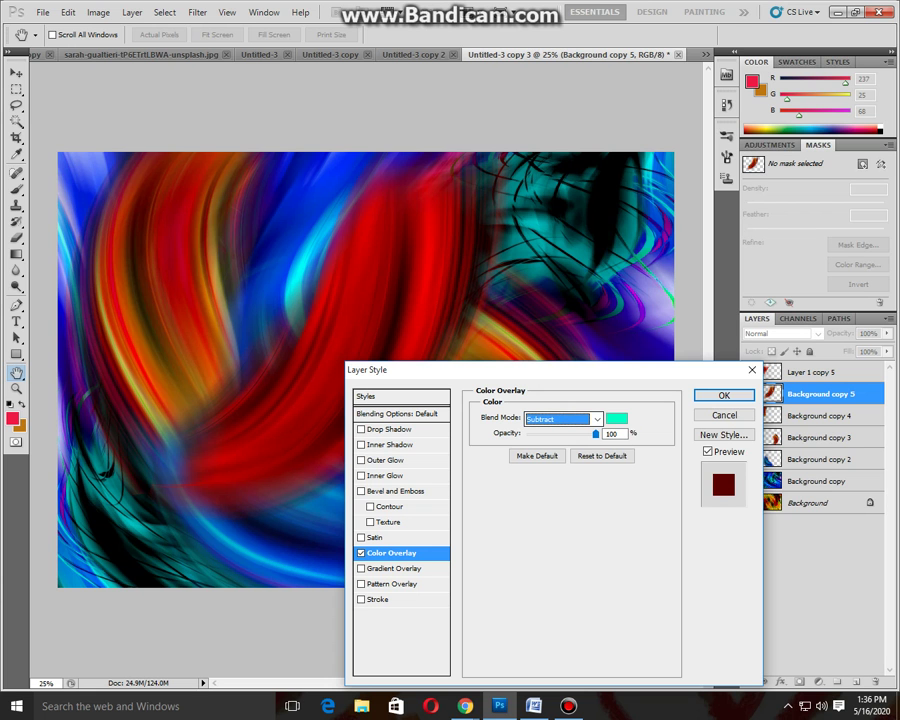
{"action": "left_click", "coordinate": [724, 395]}
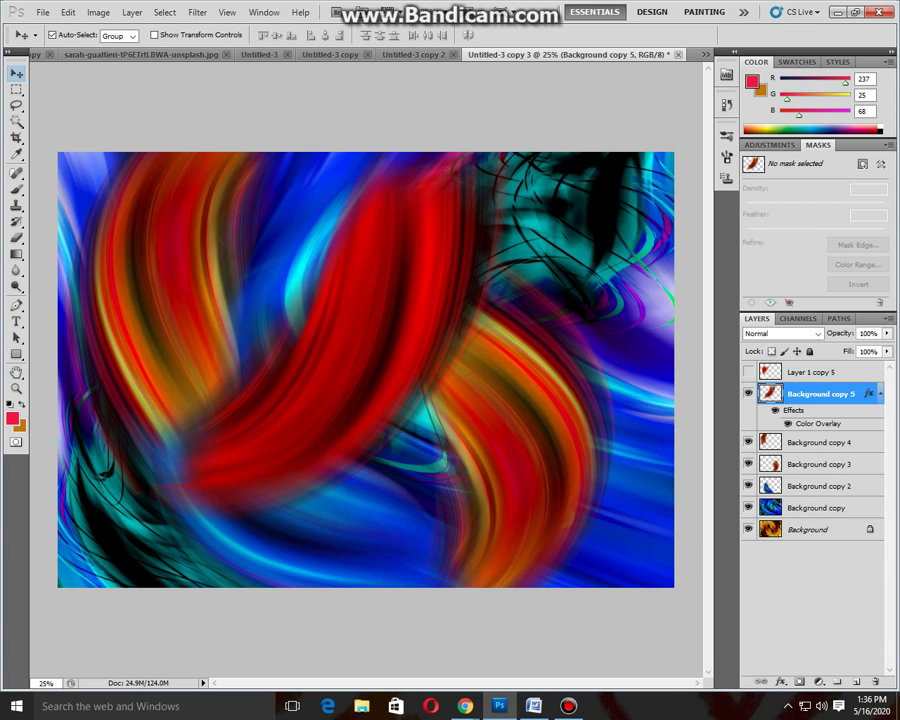
{"action": "left_click_drag", "start_coordinate": [289, 437], "coordinate": [292, 438]}
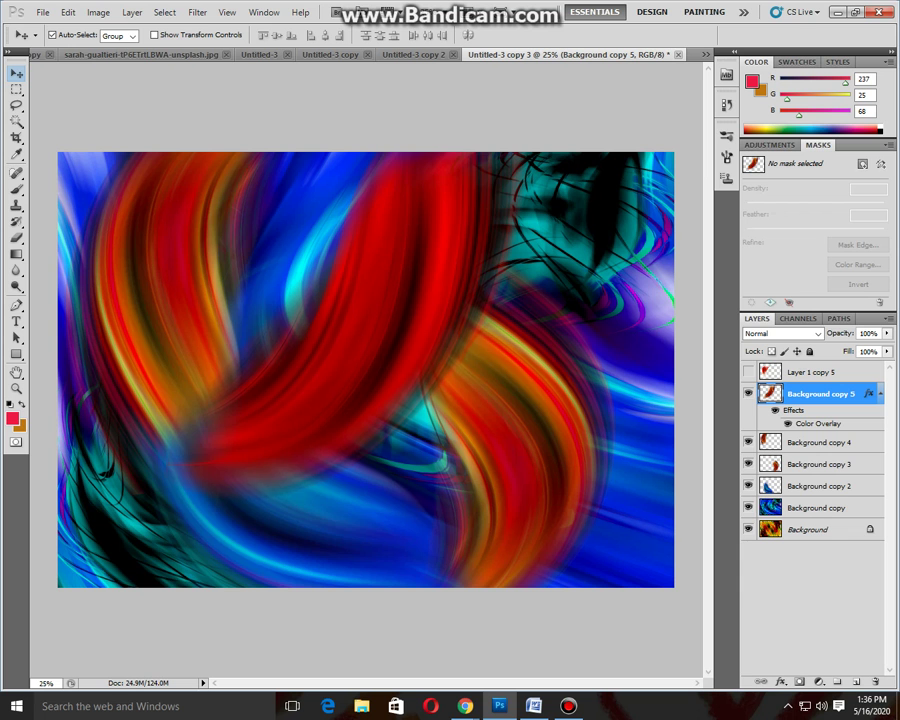
Create Background copy 6 rotated about 138°, shrunk and placed at lower left.
{"action": "key", "text": "ctrl+j"}
{"action": "key", "text": "ctrl+t"}
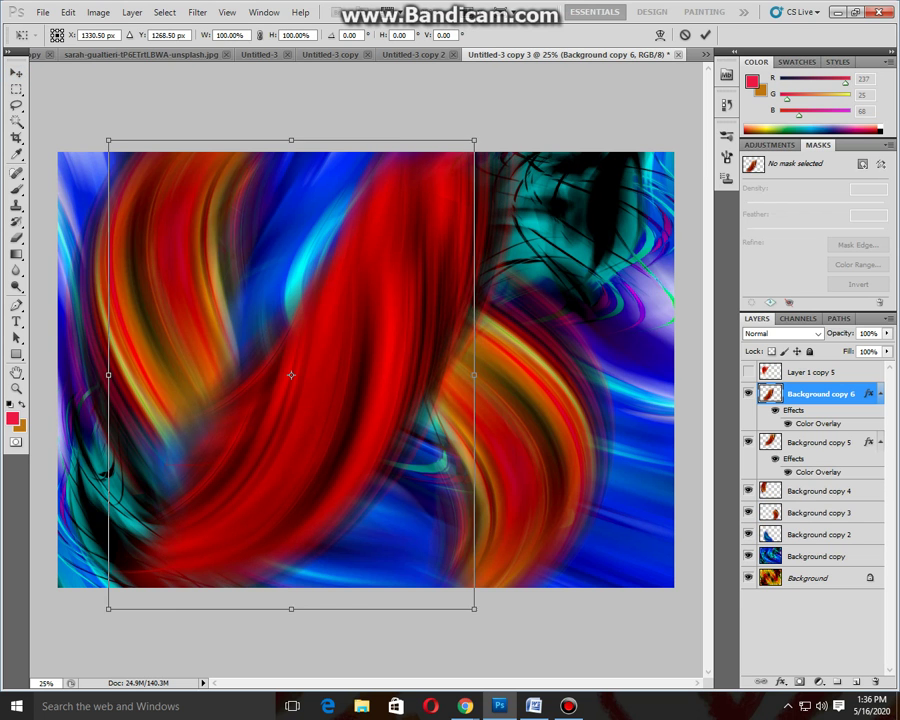
{"action": "left_click_drag", "start_coordinate": [110, 480], "coordinate": [362, 170]}
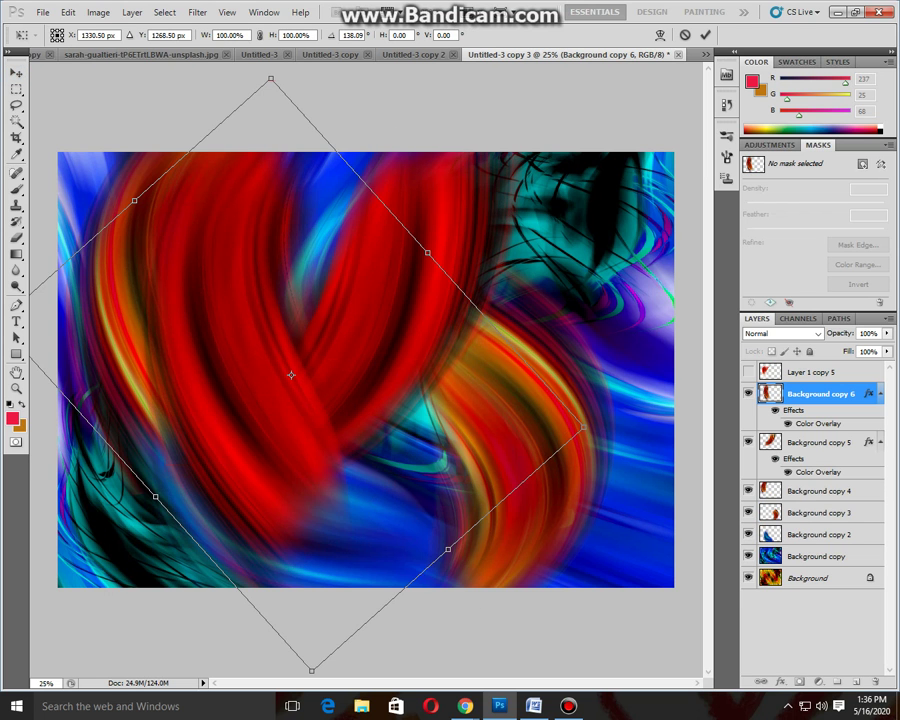
{"action": "left_click_drag", "start_coordinate": [312, 670], "coordinate": [304, 596]}
{"action": "left_click_drag", "start_coordinate": [290, 370], "coordinate": [228, 480]}
{"action": "left_click_drag", "start_coordinate": [335, 383], "coordinate": [363, 361]}
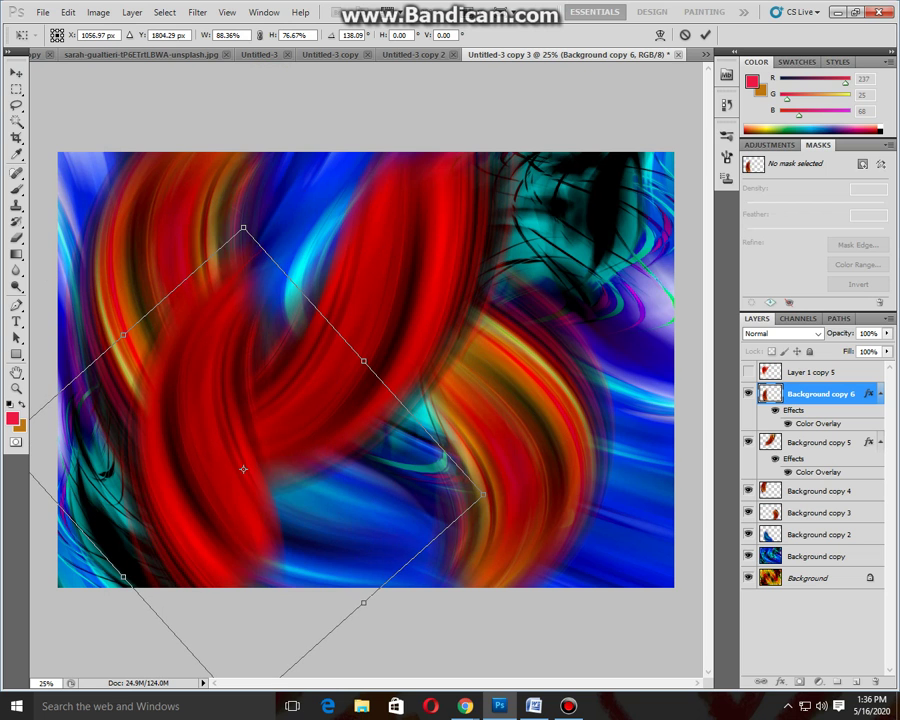
{"action": "mouse_move", "coordinate": [243, 468]}
{"action": "left_mouse_down"}
{"action": "mouse_move", "coordinate": [272, 522]}
{"action": "mouse_move", "coordinate": [272, 588]}
{"action": "left_mouse_up"}
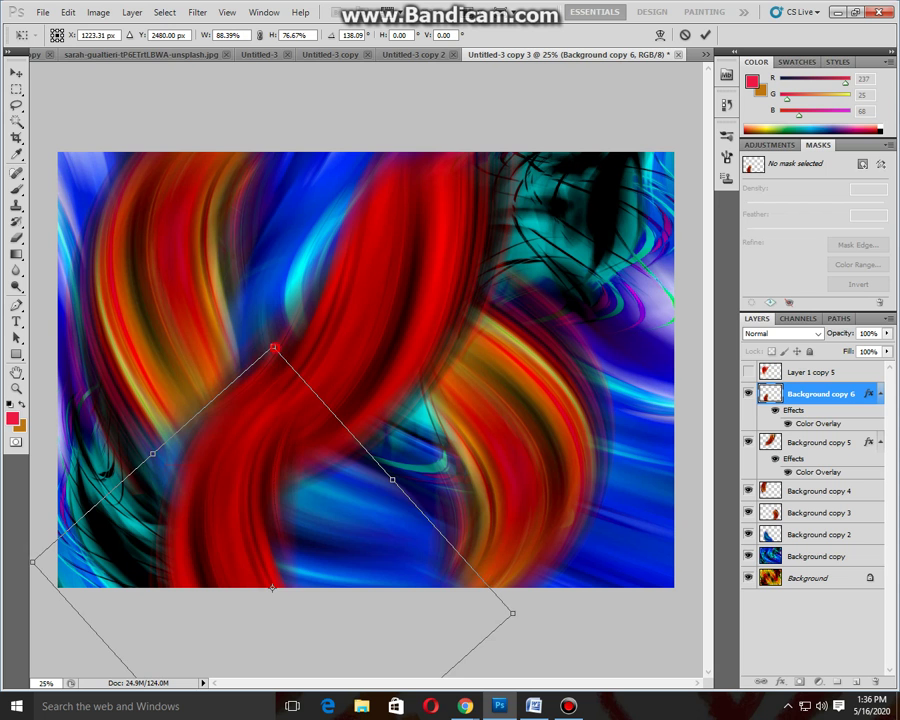
{"action": "left_click_drag", "start_coordinate": [33, 562], "coordinate": [78, 523]}
{"action": "key", "text": "Return"}
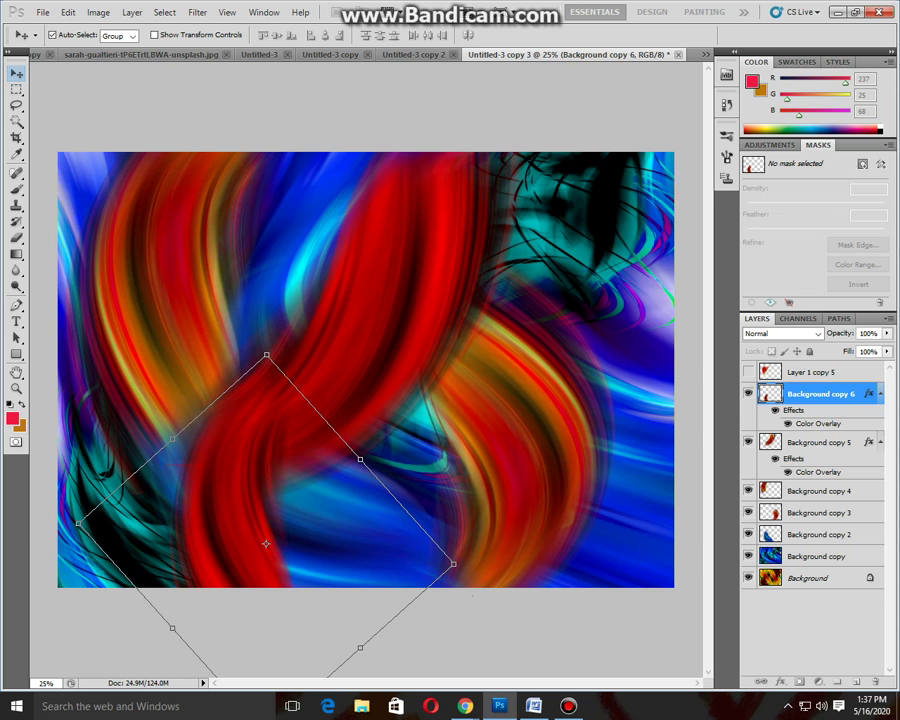
Create Background copy 7 at right, rotated -150° and scaled to 165.2%.
{"action": "key", "text": "ctrl+j"}
{"action": "left_click_drag", "start_coordinate": [266, 543], "coordinate": [517, 330]}
{"action": "key", "text": "ctrl+t"}
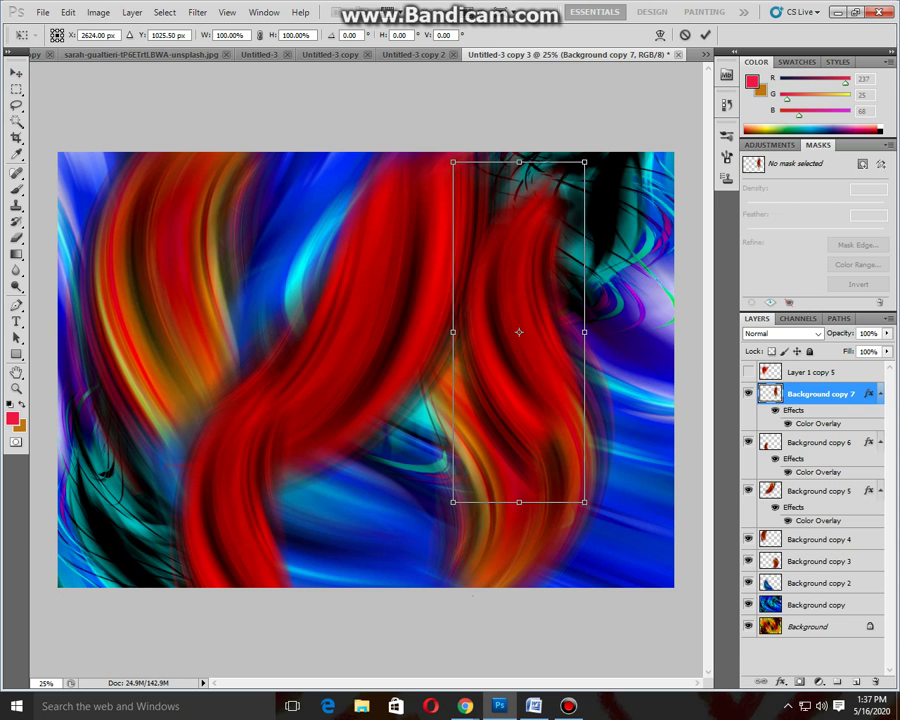
{"action": "left_click_drag", "start_coordinate": [600, 145], "coordinate": [362, 199]}
{"action": "mouse_move", "coordinate": [610, 390]}
{"action": "left_mouse_down"}
{"action": "mouse_move", "coordinate": [598, 257]}
{"action": "mouse_move", "coordinate": [646, 198]}
{"action": "left_mouse_up"}
{"action": "mouse_move", "coordinate": [575, 242]}
{"action": "left_mouse_down"}
{"action": "mouse_move", "coordinate": [652, 225]}
{"action": "mouse_move", "coordinate": [635, 273]}
{"action": "mouse_move", "coordinate": [656, 267]}
{"action": "left_mouse_up"}
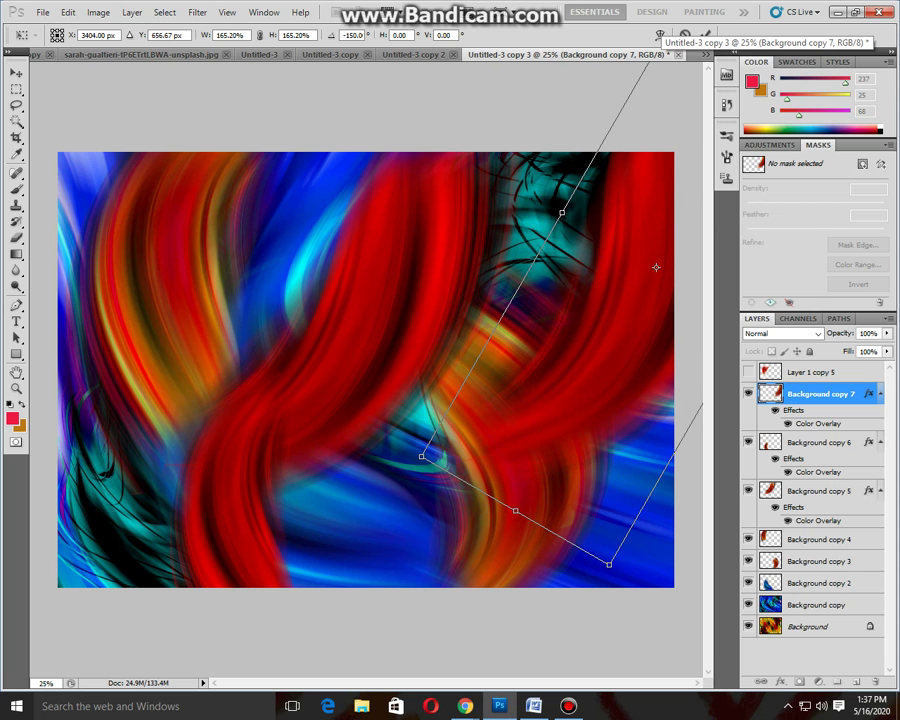
{"action": "key", "text": "Return"}
Step the layer selection through copies 6 and 5, then back to Background copy 7.
{"action": "key", "text": "alt+bracketleft"}
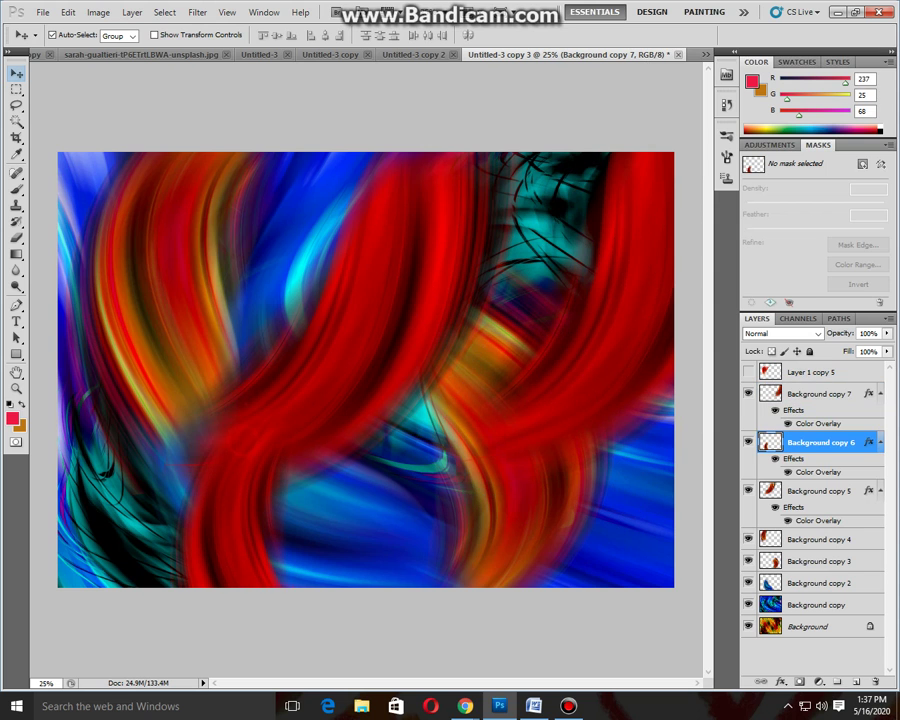
{"action": "key", "text": "alt+bracketleft"}
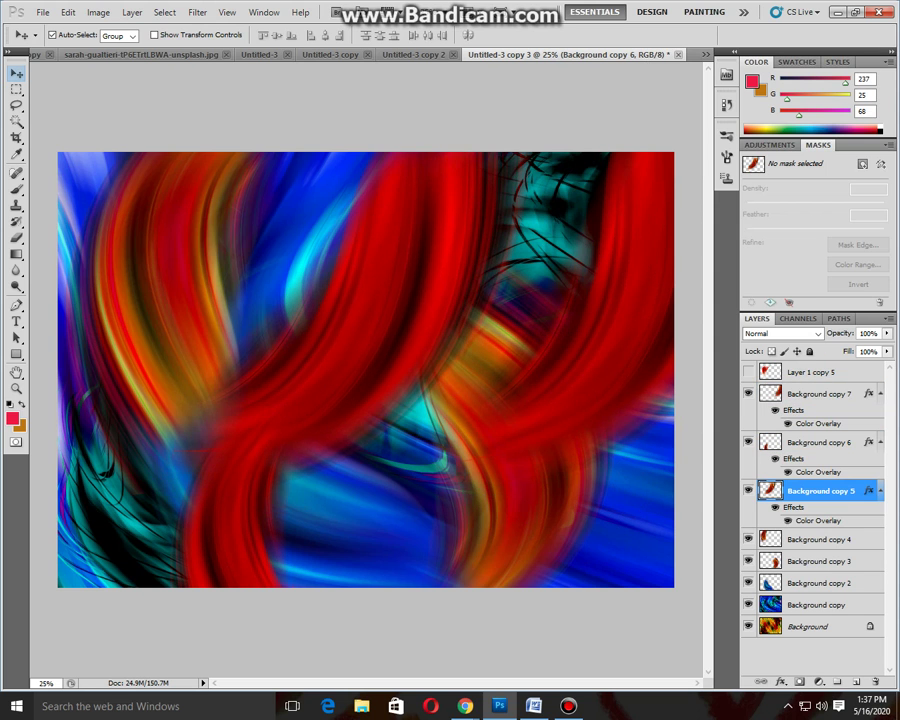
{"action": "key", "text": "alt+bracketright"}
{"action": "key", "text": "alt+bracketright"}
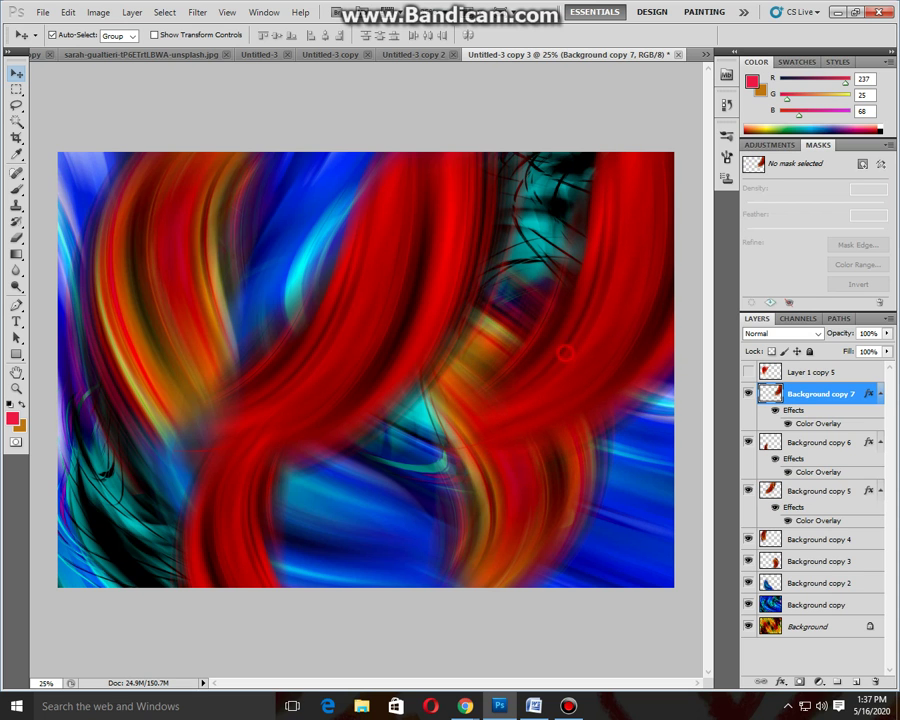
Reopen Background copy 7's Color Overlay and try Darken, Darker Color and Linear Burn blends.
{"action": "double_click", "coordinate": [824, 424]}
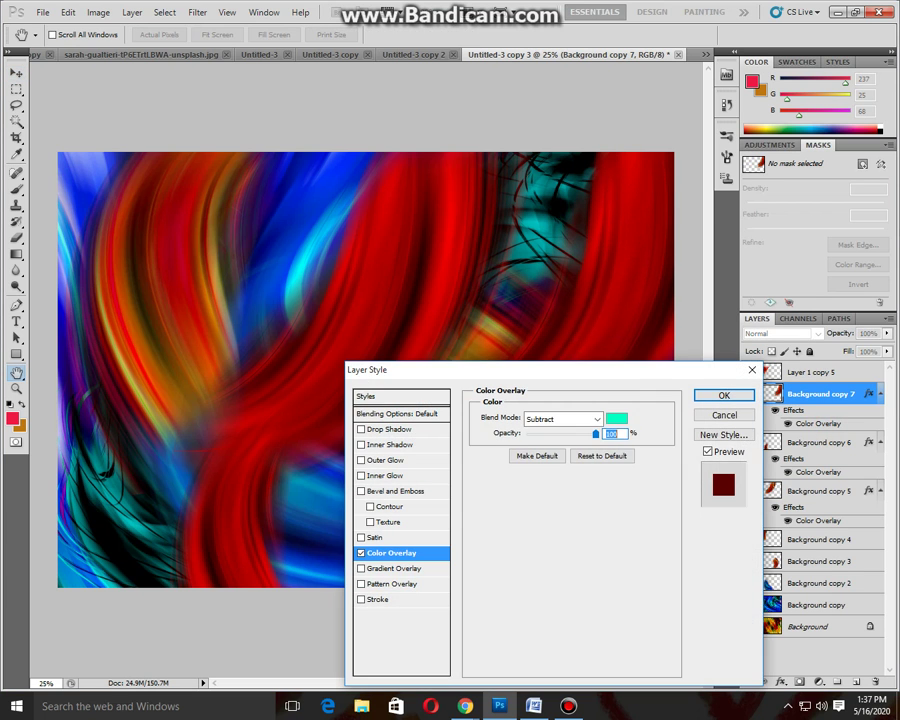
{"action": "left_click_drag", "start_coordinate": [400, 369], "coordinate": [670, 345]}
{"action": "left_click", "coordinate": [828, 396]}
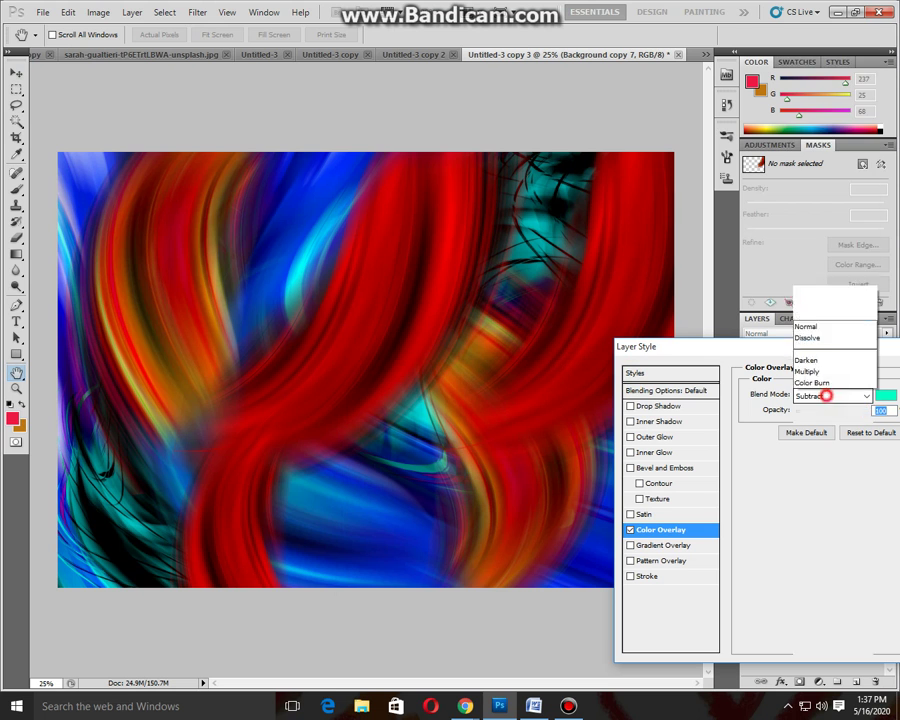
{"action": "left_click", "coordinate": [806, 67]}
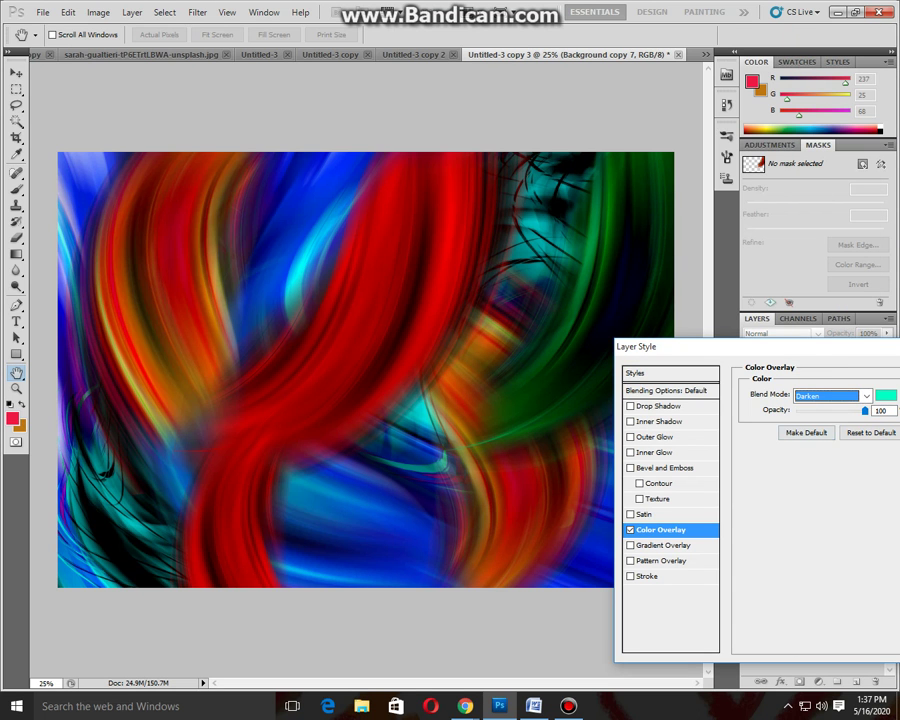
{"action": "left_click_drag", "start_coordinate": [800, 346], "coordinate": [666, 403]}
{"action": "key", "text": "Down"}
{"action": "key", "text": "Down"}
{"action": "key", "text": "Down"}
{"action": "key", "text": "Down"}
{"action": "key", "text": "Up"}
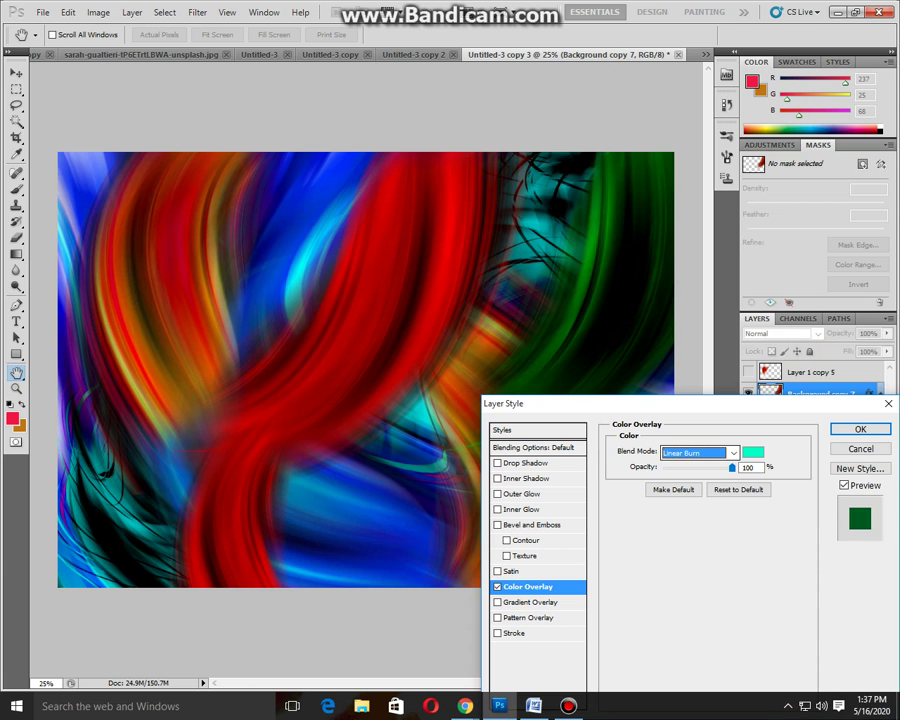
Try Lighten, Hard Light and Exclusion overlay blends, settling on Multiply.
{"action": "key", "text": "alt+Down"}
{"action": "key", "text": "Down"}
{"action": "key", "text": "Down"}
{"action": "key", "text": "Down"}
{"action": "key", "text": "Up"}
{"action": "key", "text": "Up"}
{"action": "left_click", "coordinate": [676, 192]}
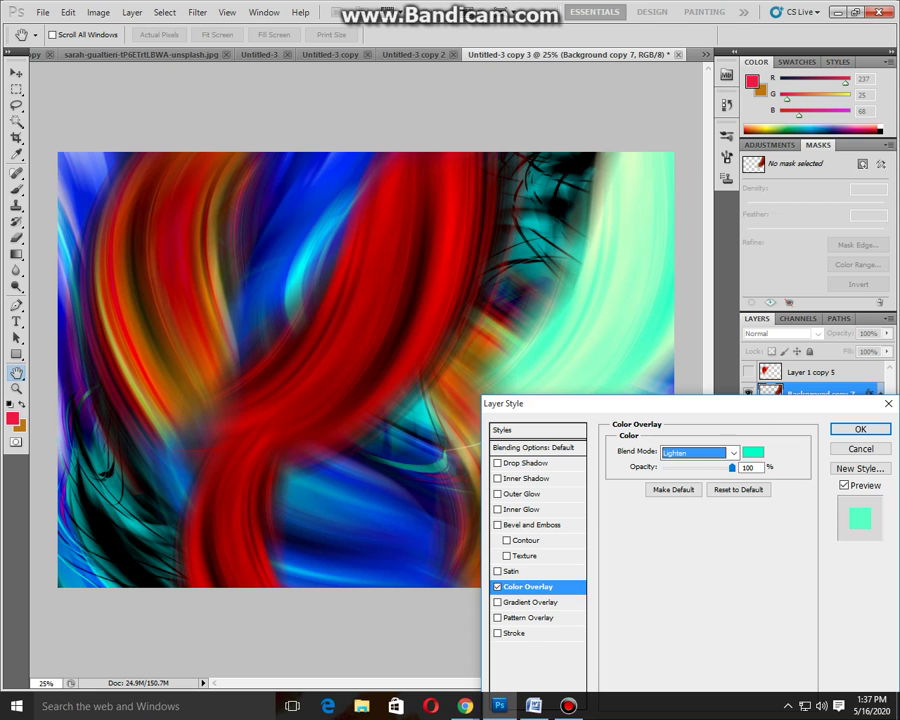
{"action": "key", "text": "Down"}
{"action": "key", "text": "Down"}
{"action": "key", "text": "Down"}
{"action": "key", "text": "Down"}
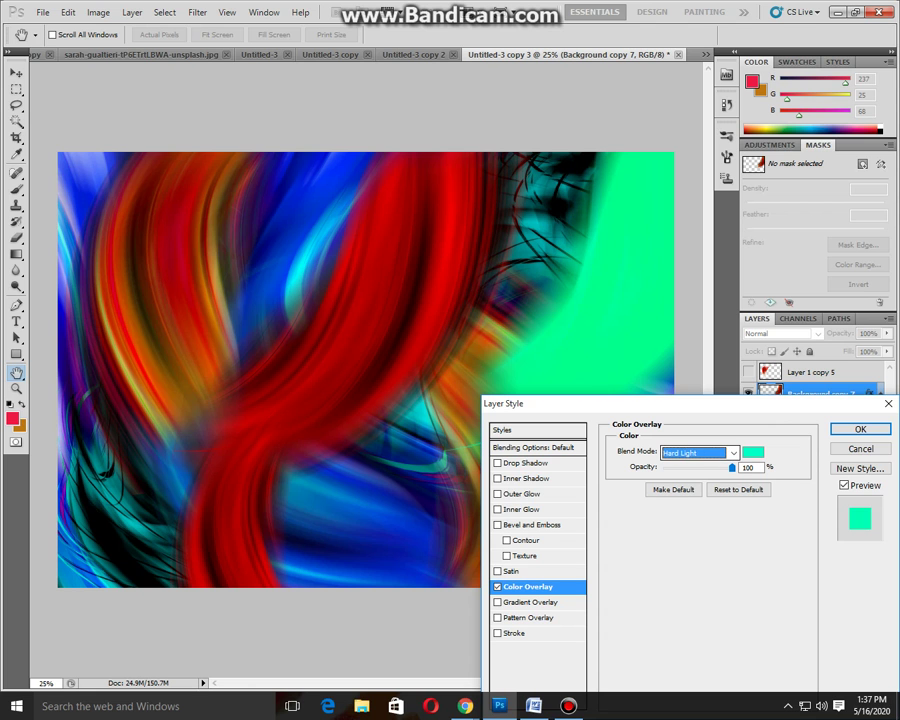
{"action": "key", "text": "Down"}
{"action": "key", "text": "Down"}
{"action": "key", "text": "Up"}
{"action": "key", "text": "Up"}
{"action": "key", "text": "Down"}
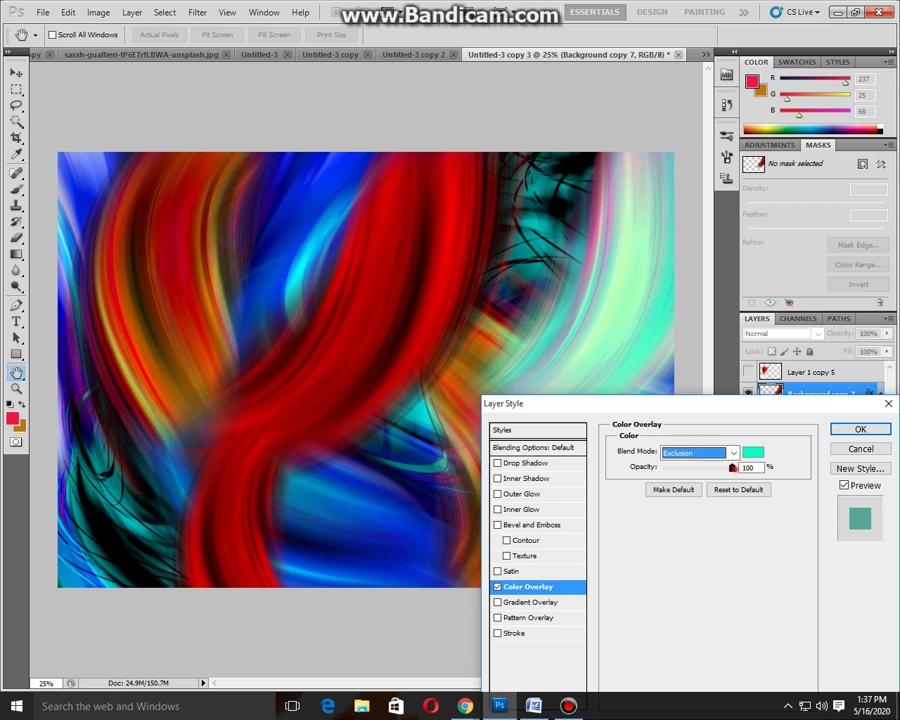
{"action": "key", "text": "Up"}
{"action": "key", "text": "Down"}
{"action": "left_click", "coordinate": [696, 450]}
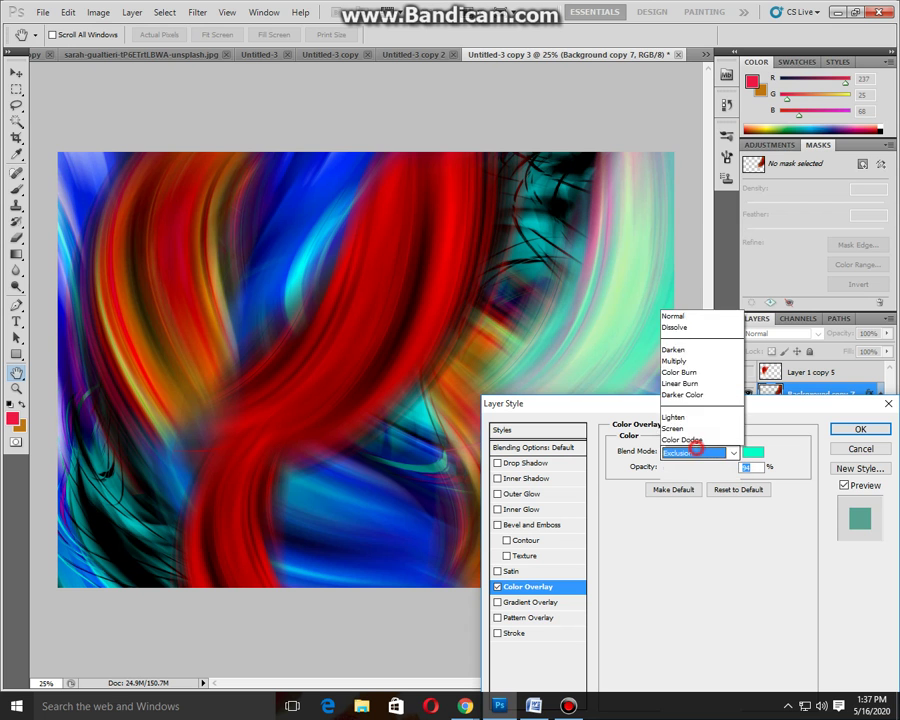
{"action": "left_click", "coordinate": [672, 132]}
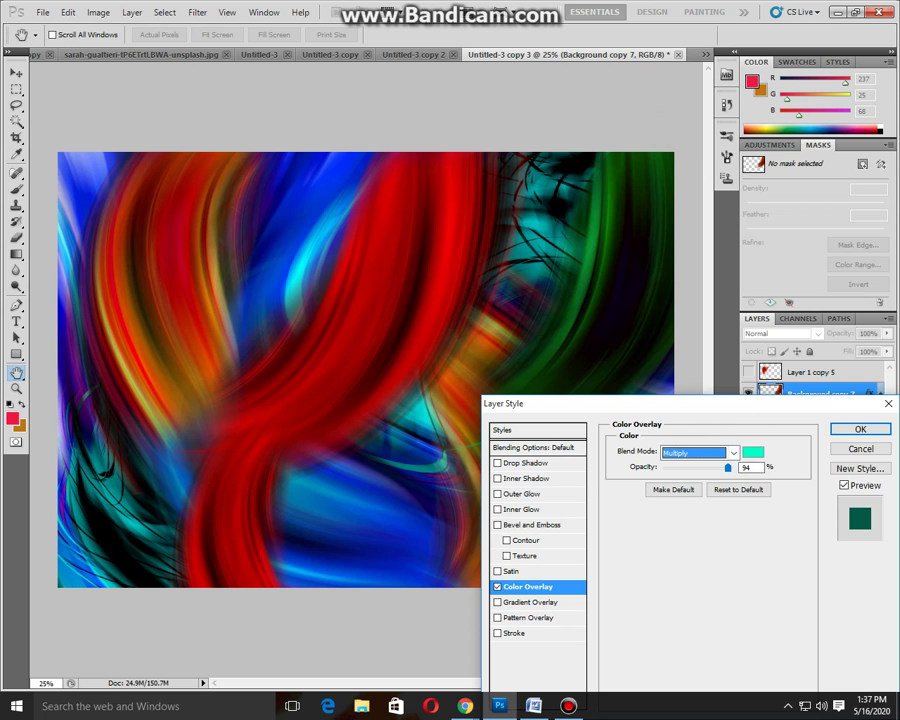
Experiment in the colour picker and set the overlay colour to blue.
{"action": "left_click", "coordinate": [752, 452]}
{"action": "left_click", "coordinate": [751, 393]}
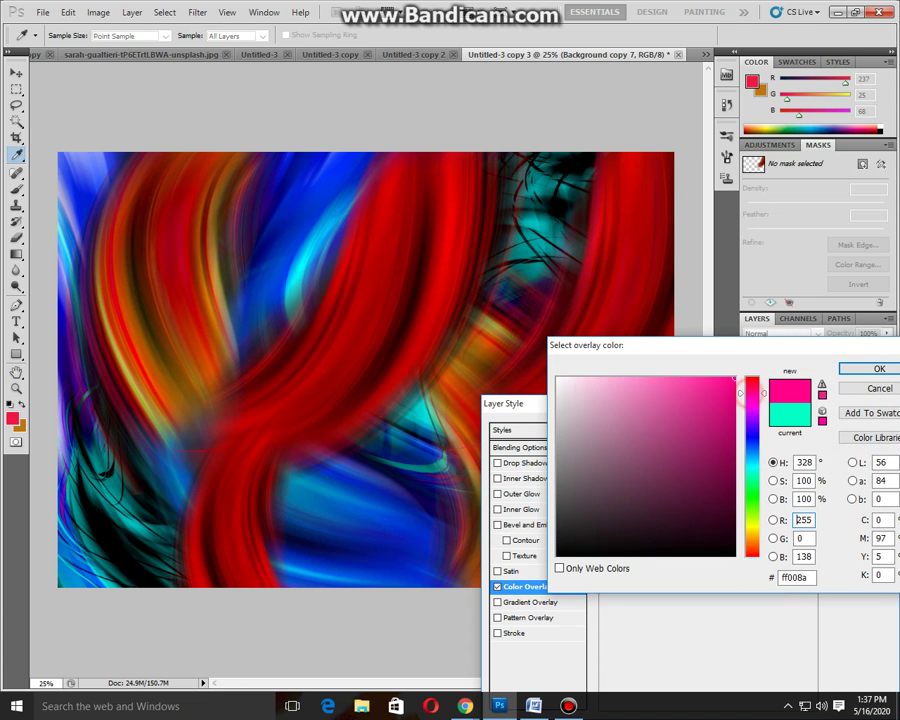
{"action": "mouse_move", "coordinate": [725, 428]}
{"action": "left_mouse_down"}
{"action": "mouse_move", "coordinate": [720, 466]}
{"action": "mouse_move", "coordinate": [716, 387]}
{"action": "left_mouse_up"}
{"action": "mouse_move", "coordinate": [751, 468]}
{"action": "left_mouse_down"}
{"action": "mouse_move", "coordinate": [750, 383]}
{"action": "mouse_move", "coordinate": [750, 515]}
{"action": "left_mouse_up"}
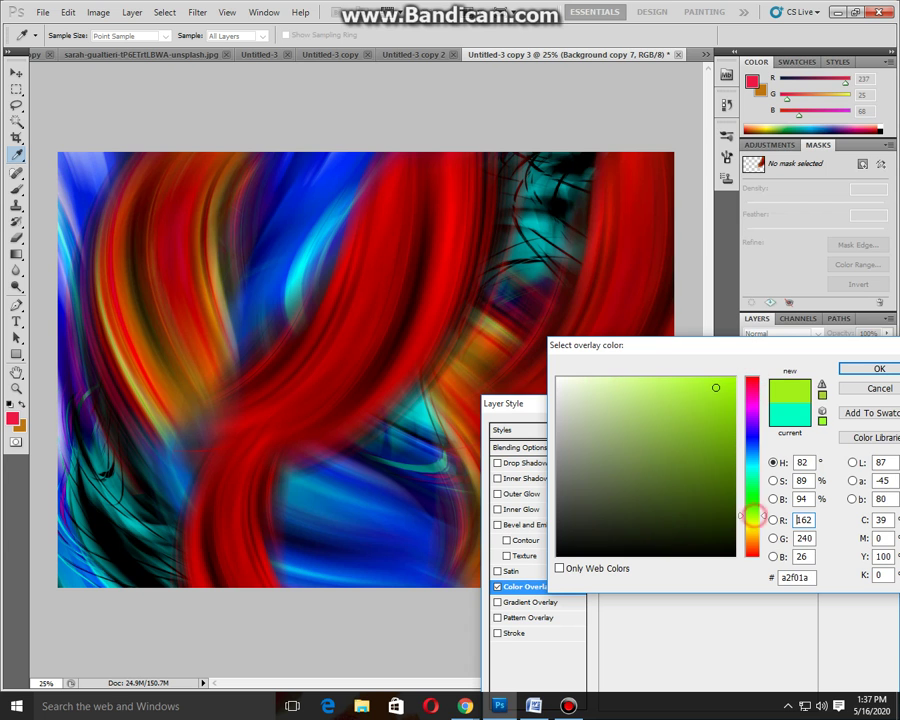
{"action": "left_click_drag", "start_coordinate": [711, 416], "coordinate": [723, 393]}
{"action": "mouse_move", "coordinate": [751, 515]}
{"action": "left_mouse_down"}
{"action": "mouse_move", "coordinate": [751, 399]}
{"action": "mouse_move", "coordinate": [751, 441]}
{"action": "left_mouse_up"}
{"action": "left_click", "coordinate": [723, 408]}
{"action": "left_click", "coordinate": [727, 381]}
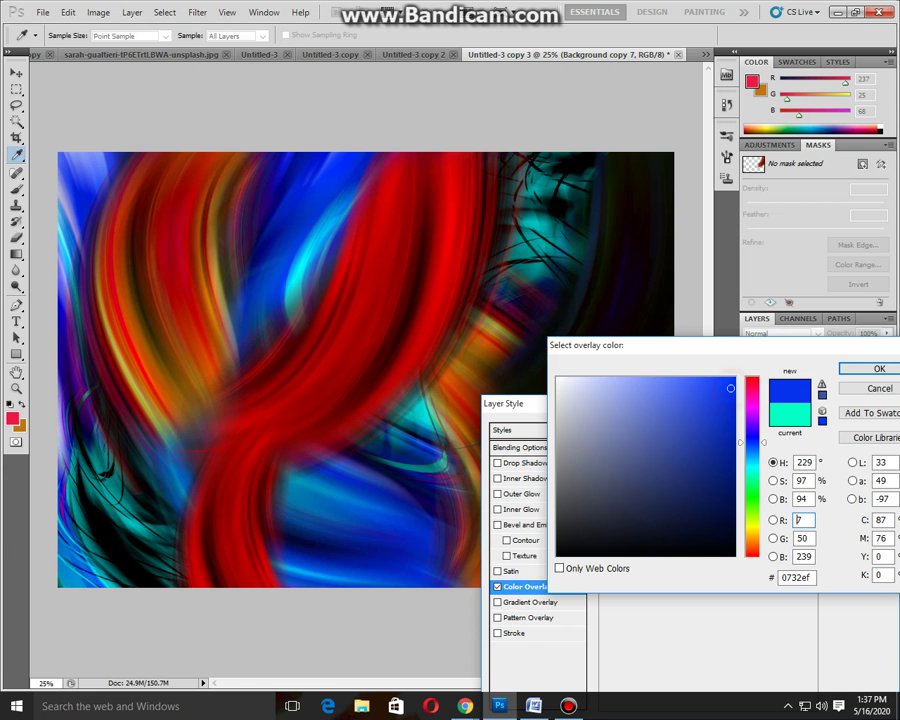
Set the blue overlay's blend mode to Darker Color and apply the style.
{"action": "left_click", "coordinate": [879, 369]}
{"action": "left_click", "coordinate": [718, 452]}
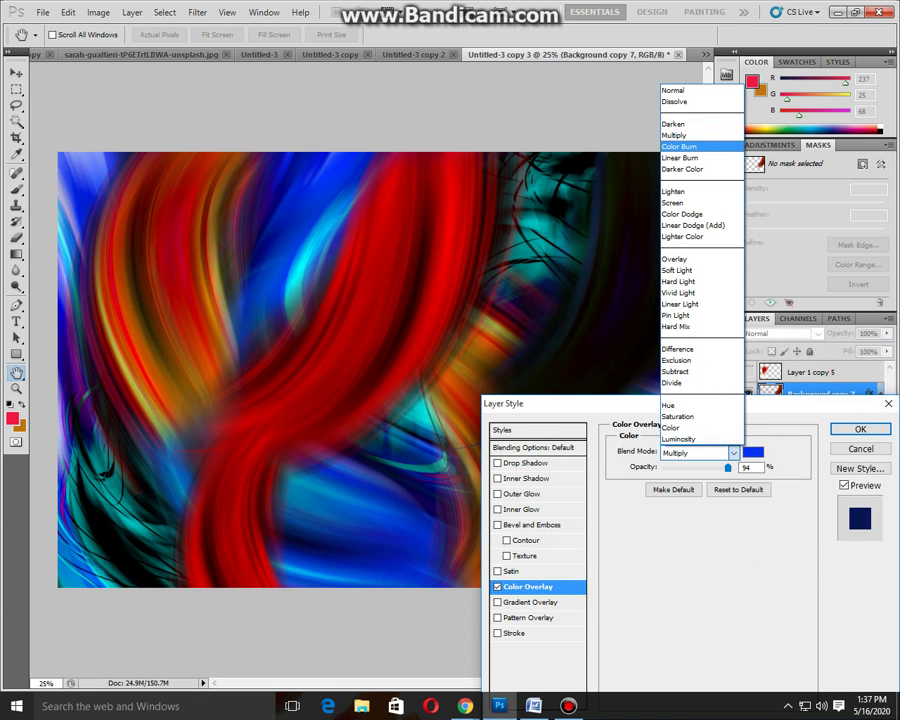
{"action": "left_click", "coordinate": [670, 134]}
{"action": "key", "text": "Down"}
{"action": "key", "text": "Down"}
{"action": "key", "text": "Down"}
{"action": "key", "text": "Down"}
{"action": "key", "text": "Down"}
{"action": "key", "text": "Down"}
{"action": "key", "text": "Down"}
{"action": "left_click", "coordinate": [843, 431]}
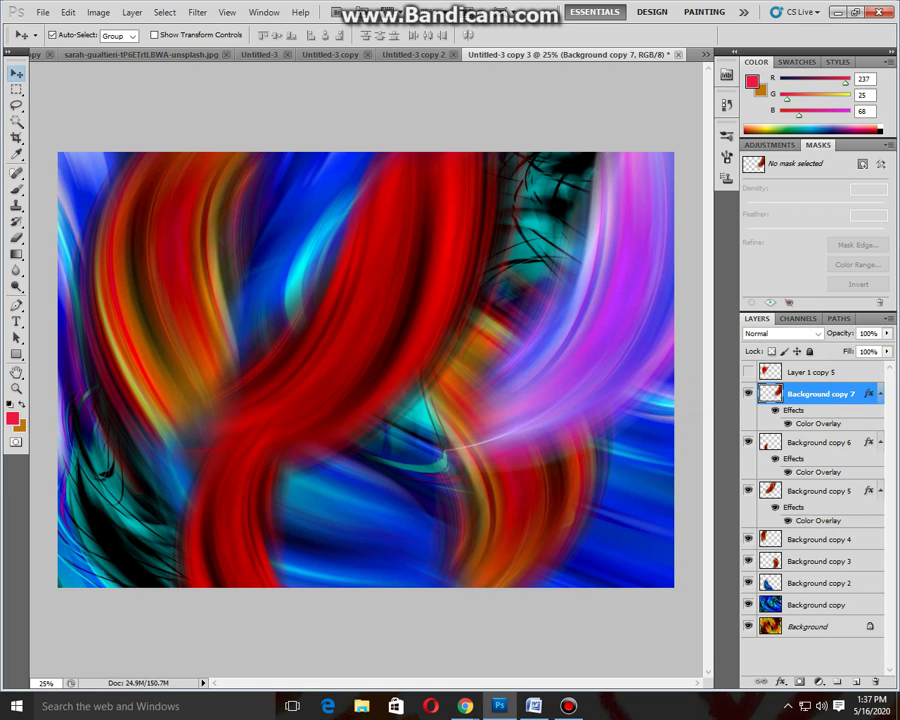
Move the violet ribbon right, narrow it, rotate −14.36° and enlarge it tall along the edge.
{"action": "left_click_drag", "start_coordinate": [426, 218], "coordinate": [547, 277]}
{"action": "key", "text": "ctrl+t"}
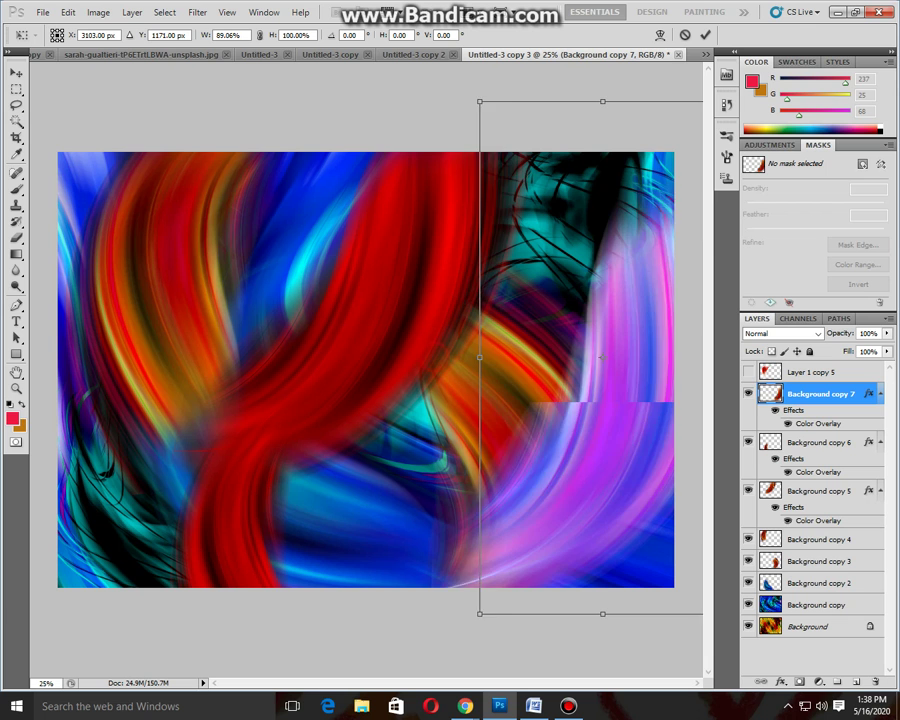
{"action": "left_click_drag", "start_coordinate": [430, 357], "coordinate": [510, 357]}
{"action": "left_click_drag", "start_coordinate": [602, 101], "coordinate": [602, 232]}
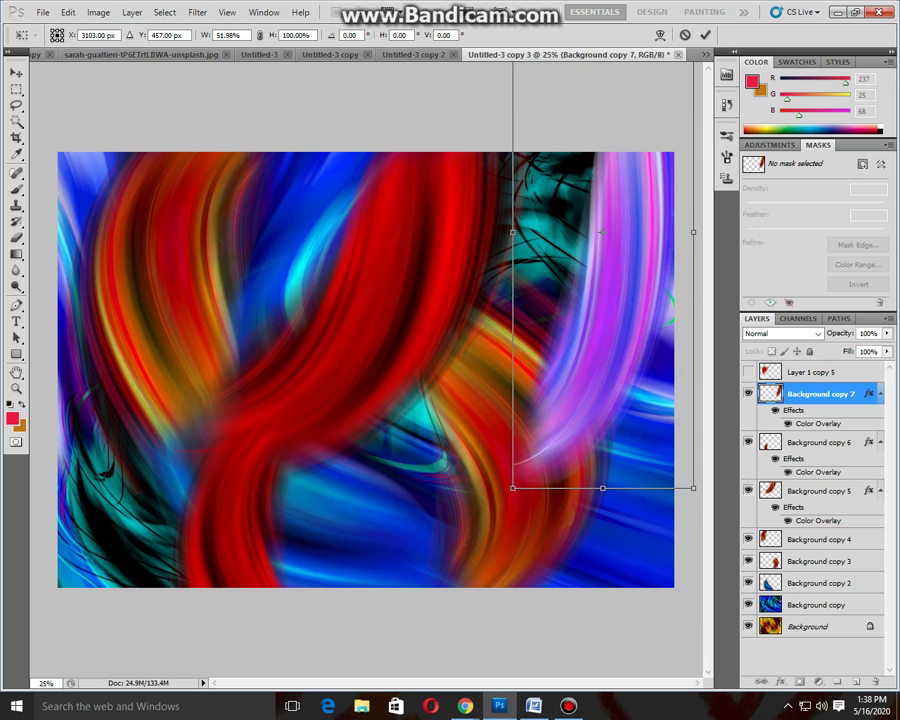
{"action": "left_click_drag", "start_coordinate": [590, 525], "coordinate": [655, 515]}
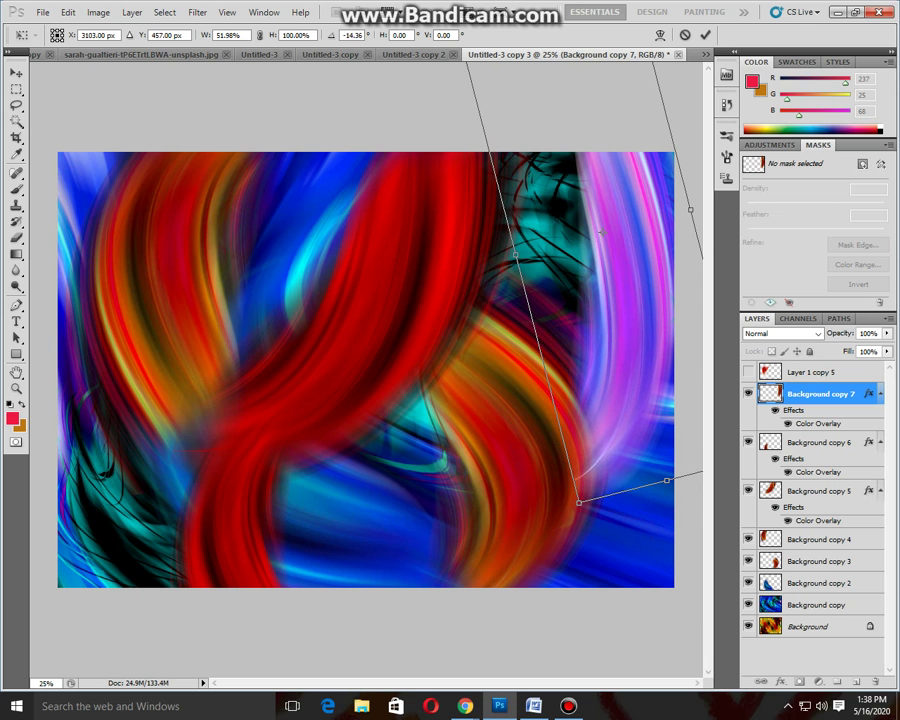
{"action": "left_click_drag", "start_coordinate": [601, 232], "coordinate": [591, 217]}
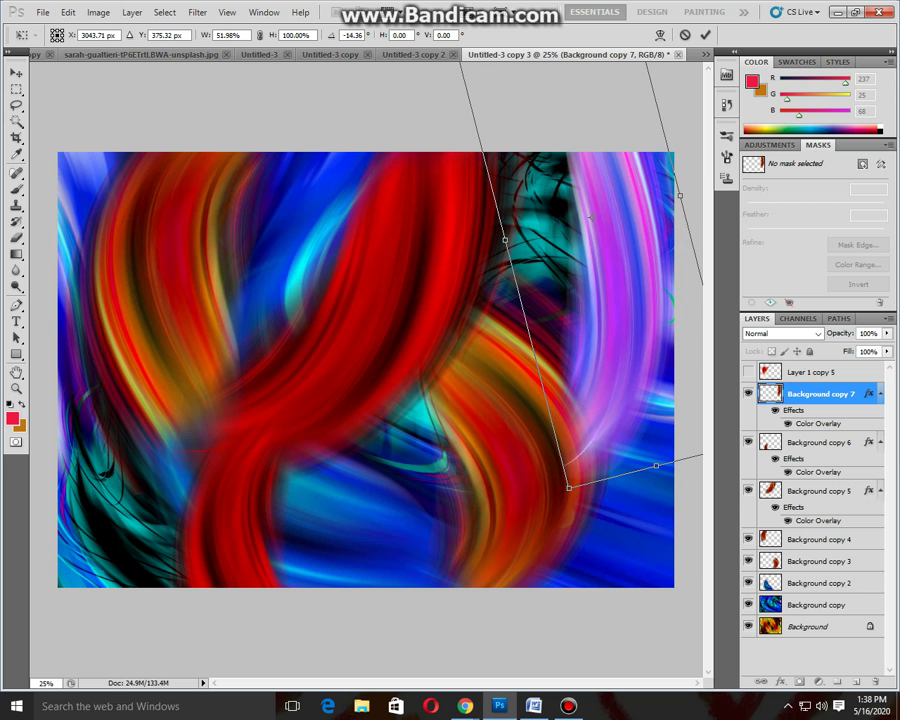
{"action": "left_click_drag", "start_coordinate": [569, 487], "coordinate": [556, 680]}
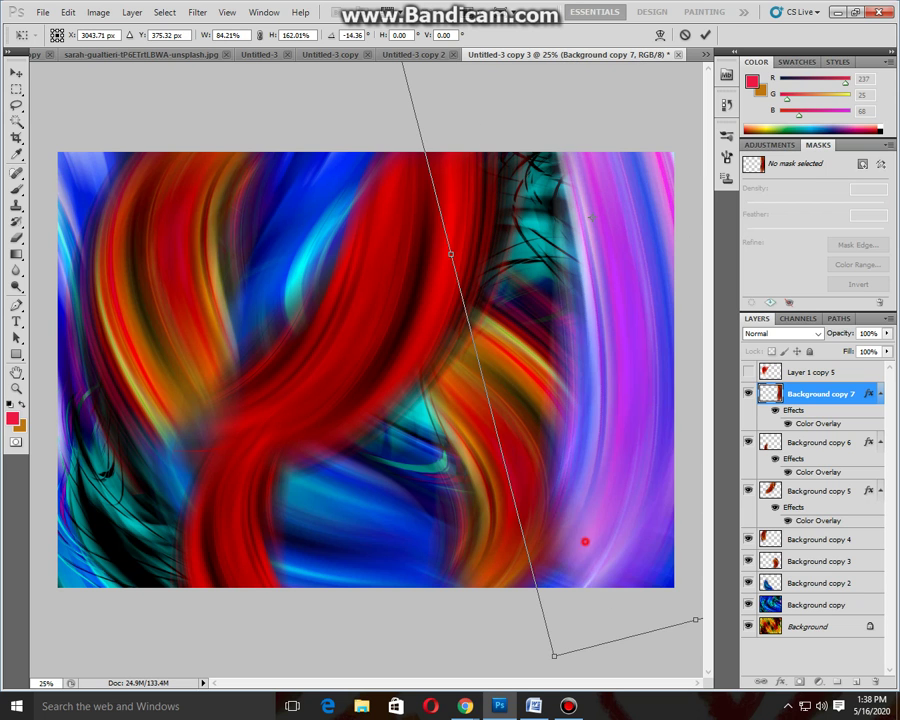
{"action": "key", "text": "Return"}
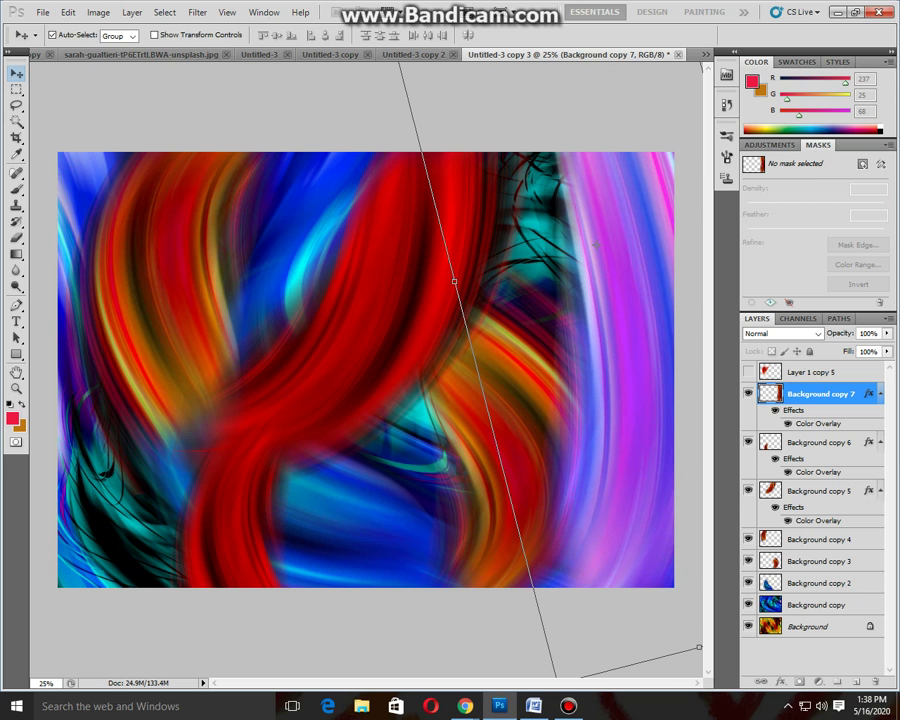
Duplicate the image as a new document, Untitled-3 copy 4.
{"action": "left_click", "coordinate": [98, 12]}
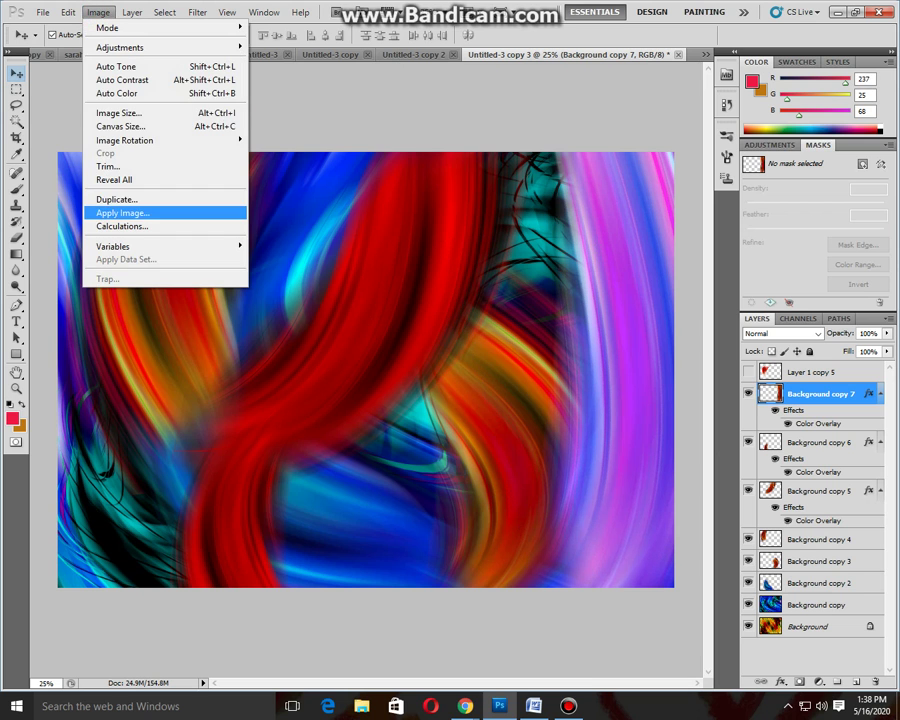
{"action": "left_click", "coordinate": [117, 199]}
{"action": "left_click", "coordinate": [569, 233]}
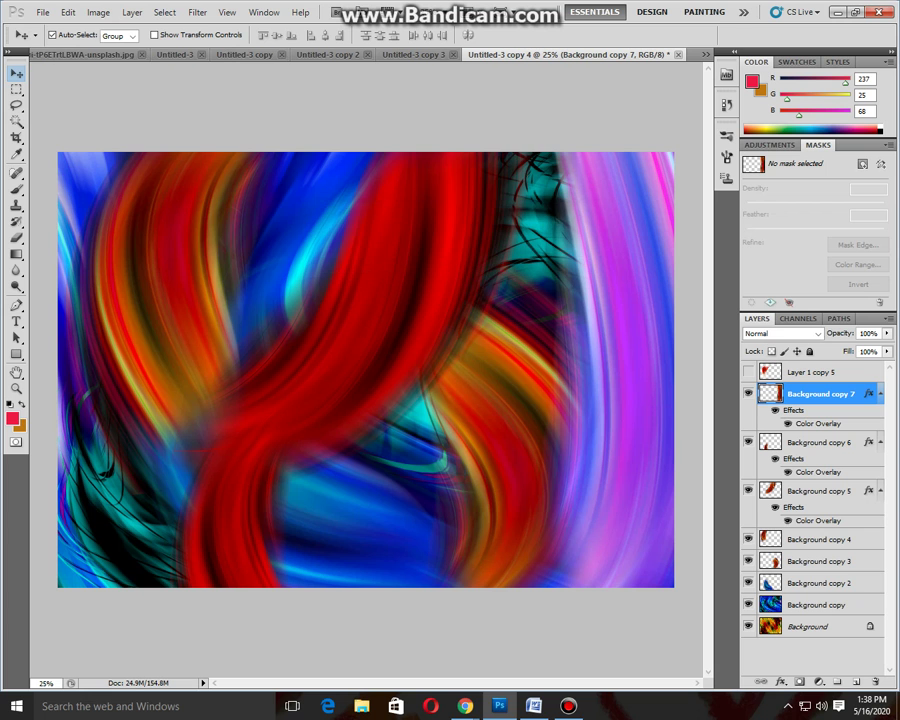
{"action": "left_click", "coordinate": [568, 706]}
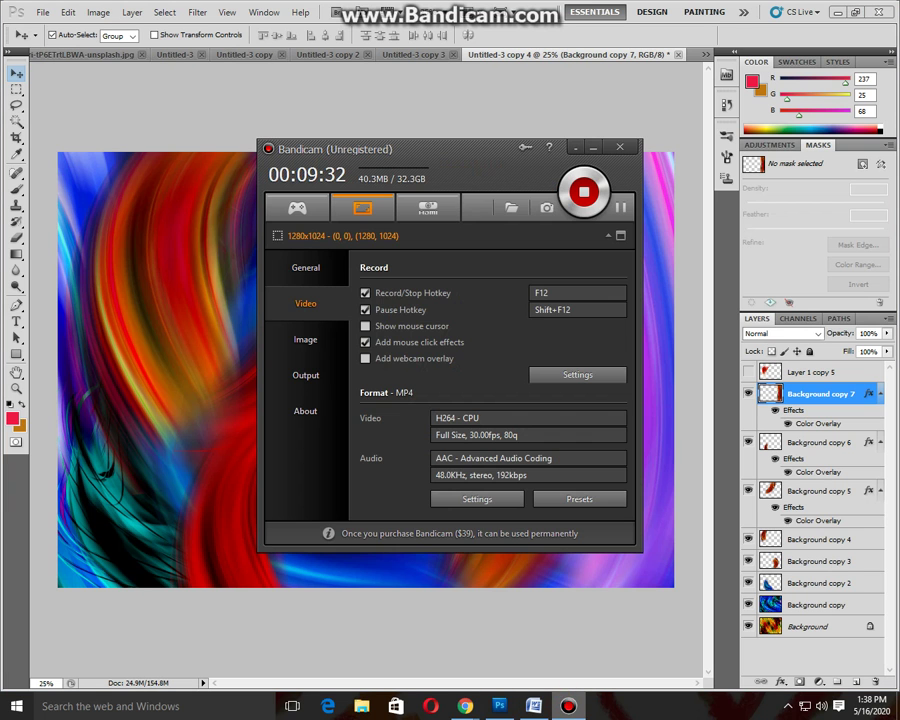
{"action": "left_click", "coordinate": [568, 706]}
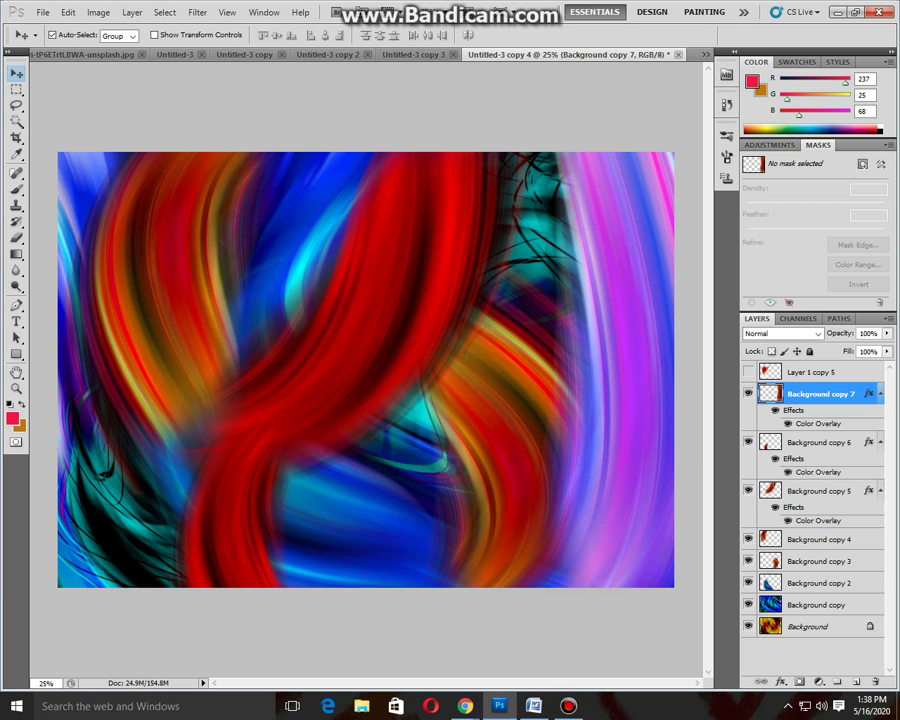
Create Background copy 8, rotated 38.95° and stretched to roughly 198%×207%.
{"action": "key", "text": "ctrl+j"}
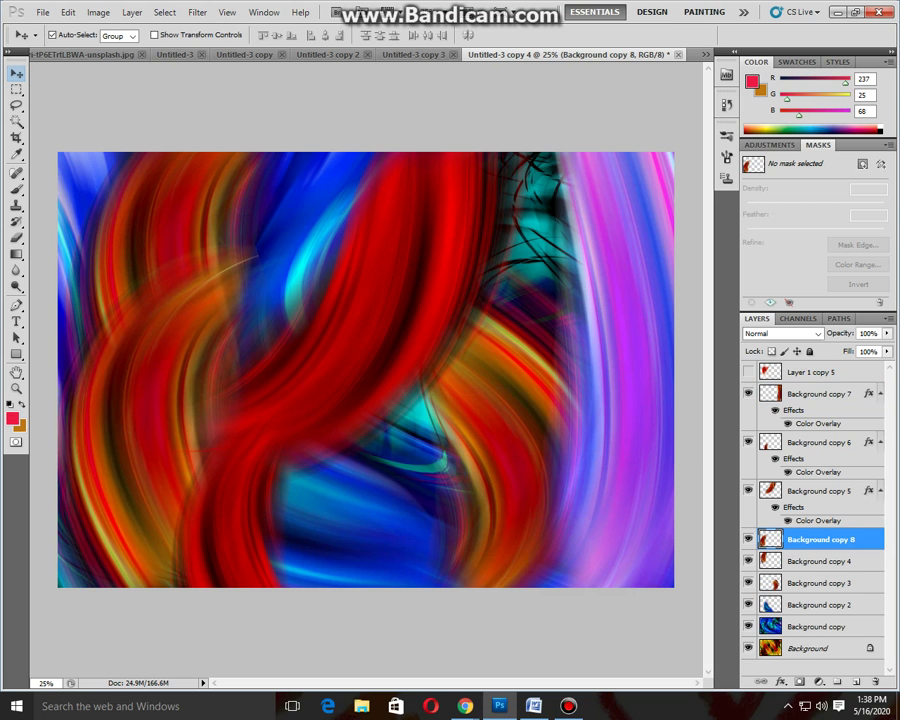
{"action": "key", "text": "ctrl+t"}
{"action": "left_click_drag", "start_coordinate": [158, 235], "coordinate": [159, 203]}
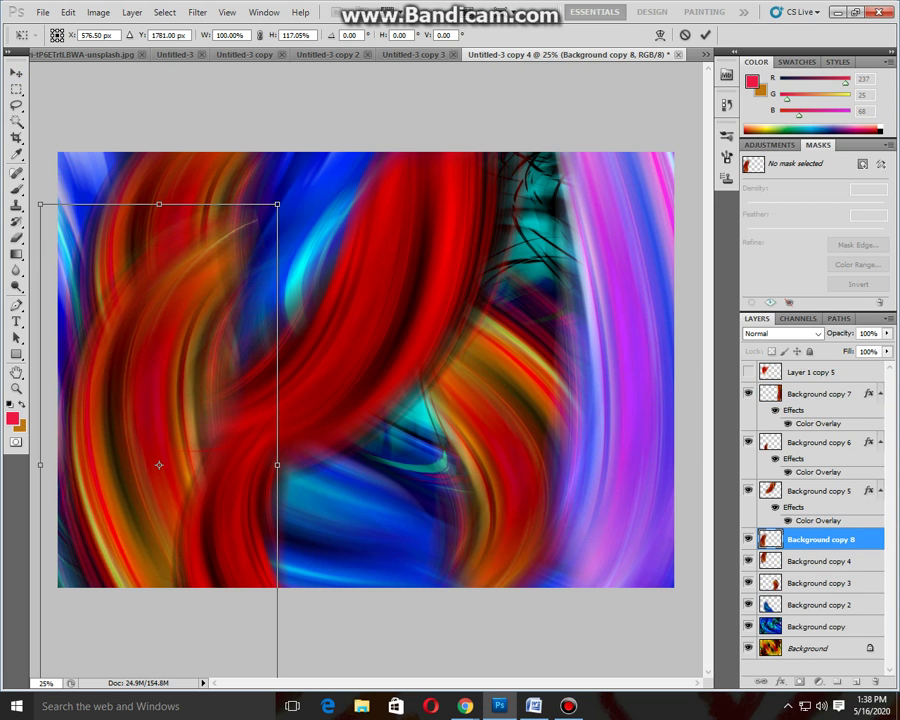
{"action": "left_click_drag", "start_coordinate": [276, 467], "coordinate": [252, 467]}
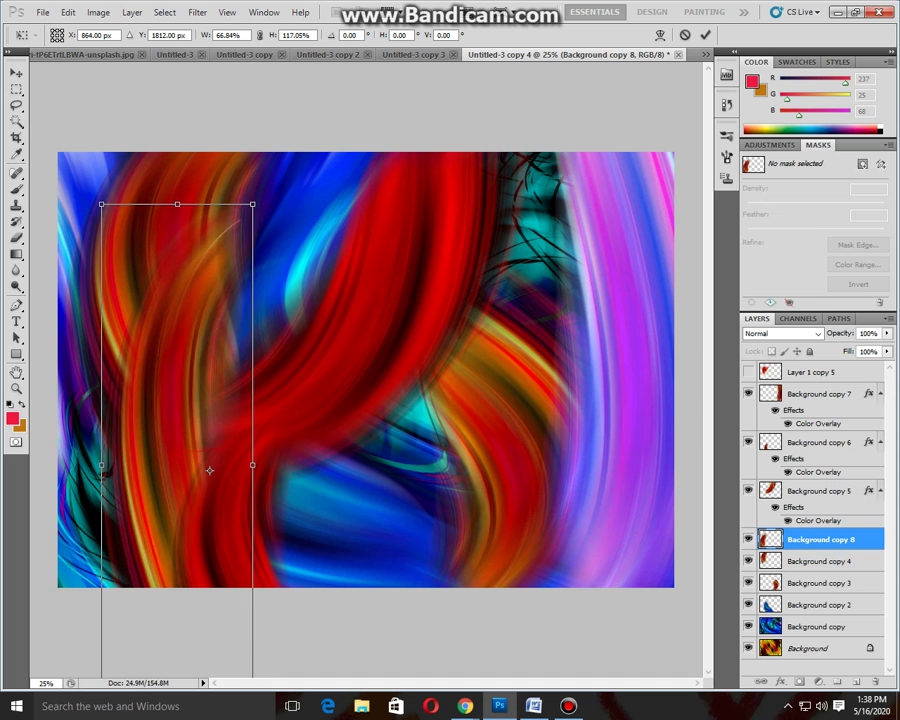
{"action": "left_click_drag", "start_coordinate": [344, 524], "coordinate": [280, 597]}
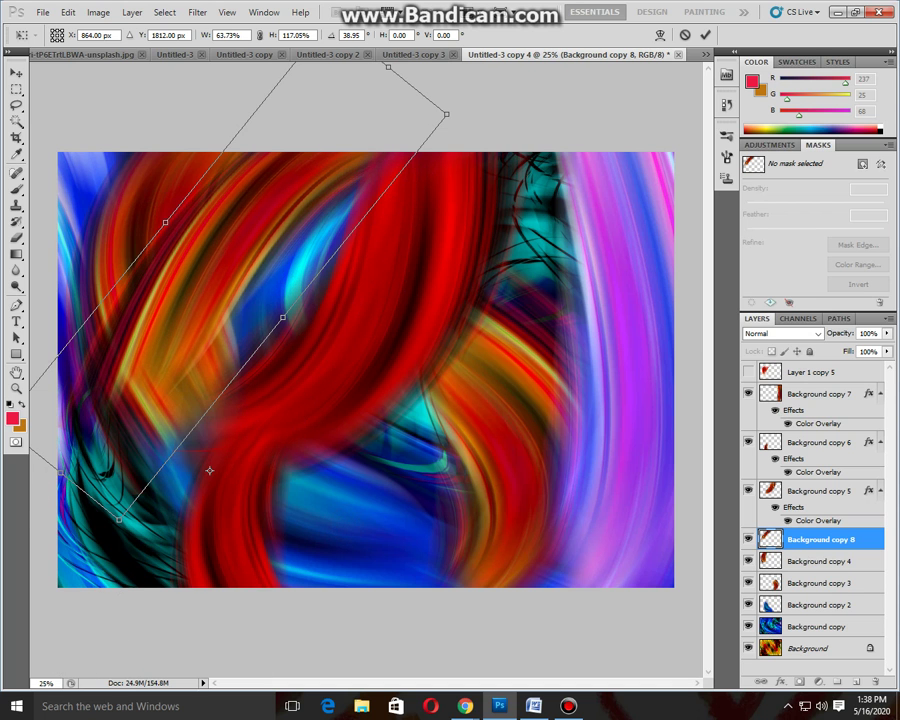
{"action": "left_click_drag", "start_coordinate": [62, 471], "coordinate": [16, 528]}
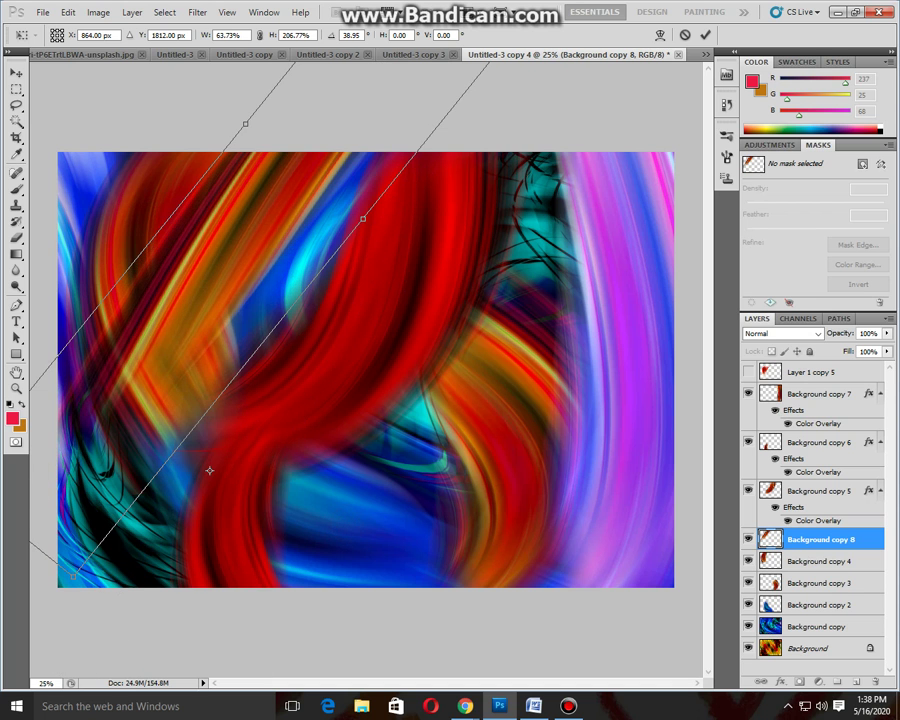
{"action": "left_click_drag", "start_coordinate": [209, 470], "coordinate": [185, 557]}
{"action": "mouse_move", "coordinate": [338, 306]}
{"action": "left_mouse_down"}
{"action": "mouse_move", "coordinate": [393, 349]}
{"action": "mouse_move", "coordinate": [553, 641]}
{"action": "left_mouse_up"}
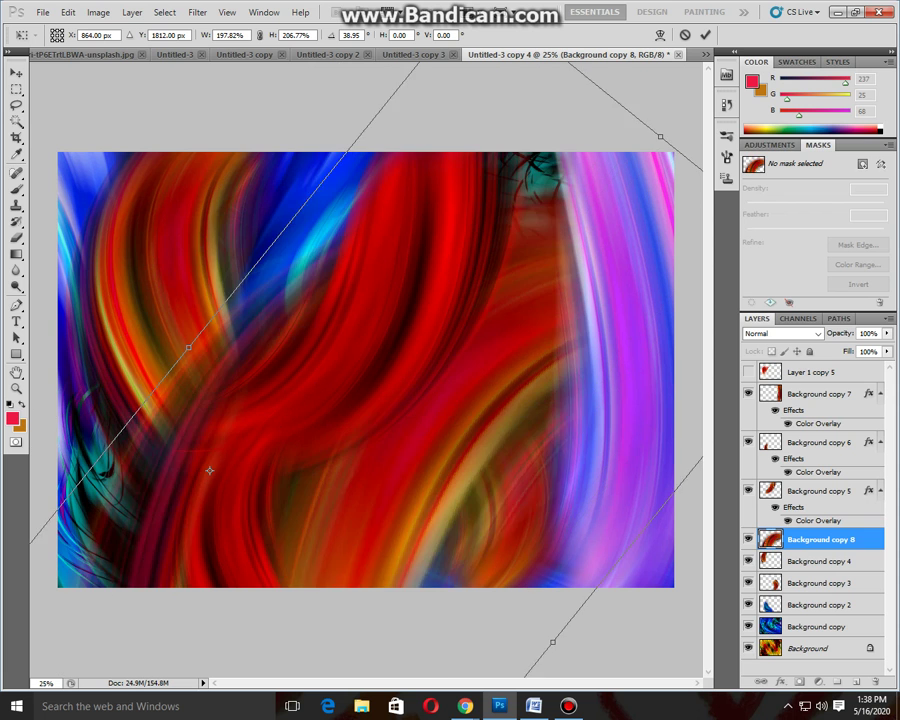
Reposition the enlarged red-orange ribbon to sweep across the canvas and commit it.
{"action": "left_click_drag", "start_coordinate": [209, 470], "coordinate": [140, 352]}
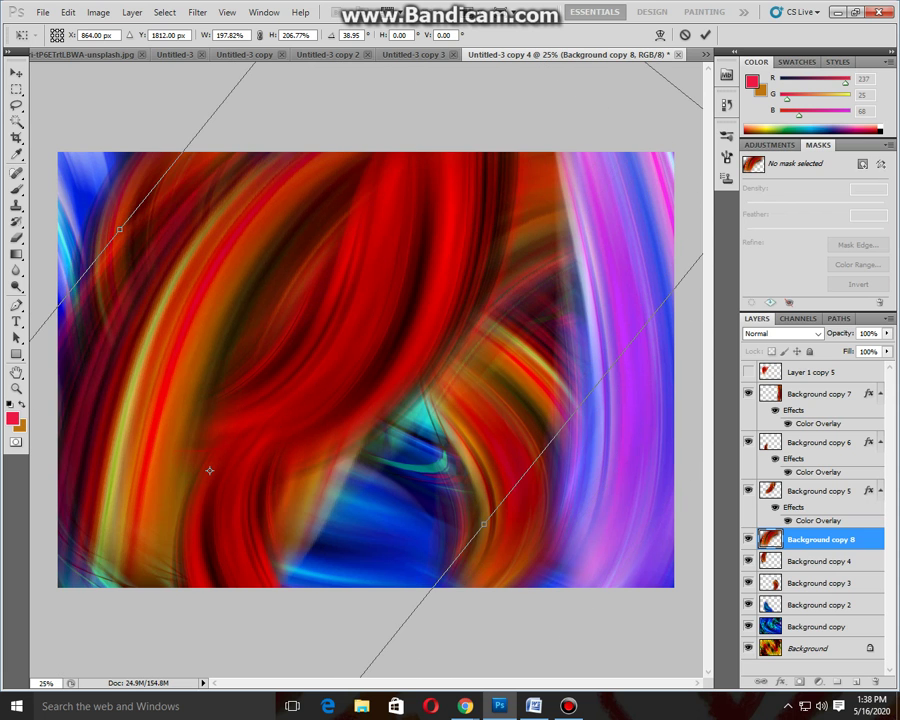
{"action": "left_click_drag", "start_coordinate": [209, 470], "coordinate": [142, 470]}
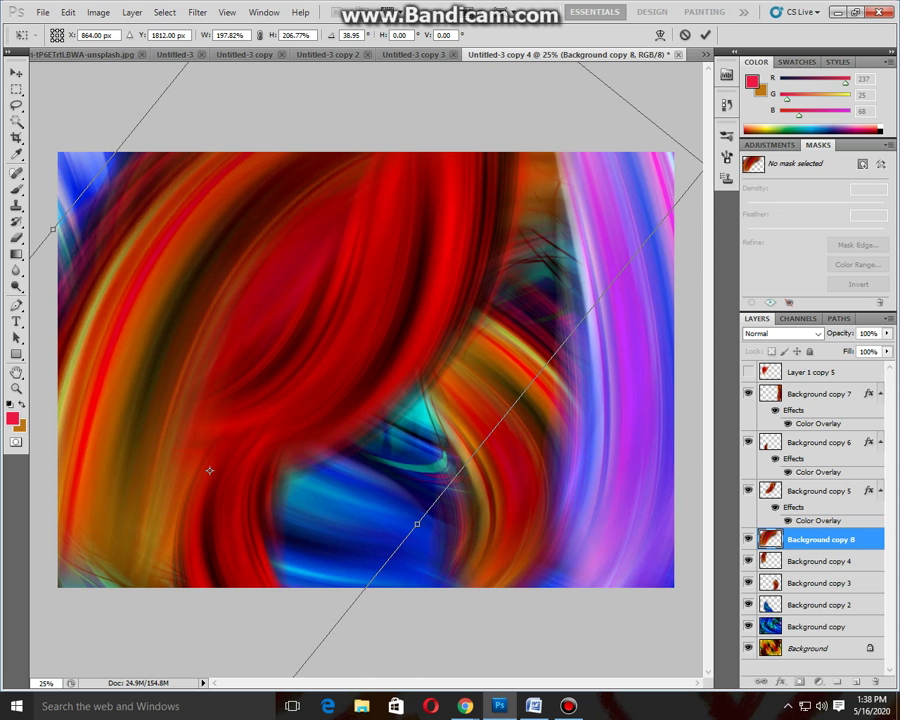
{"action": "left_click_drag", "start_coordinate": [209, 470], "coordinate": [159, 590]}
{"action": "left_click_drag", "start_coordinate": [209, 470], "coordinate": [249, 474]}
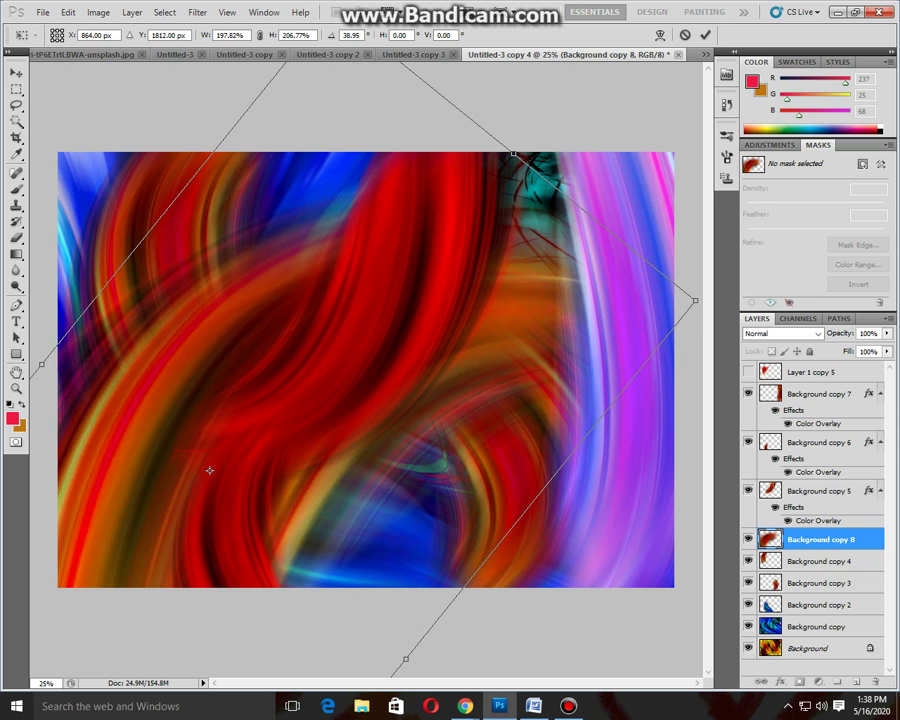
{"action": "key", "text": "Return"}
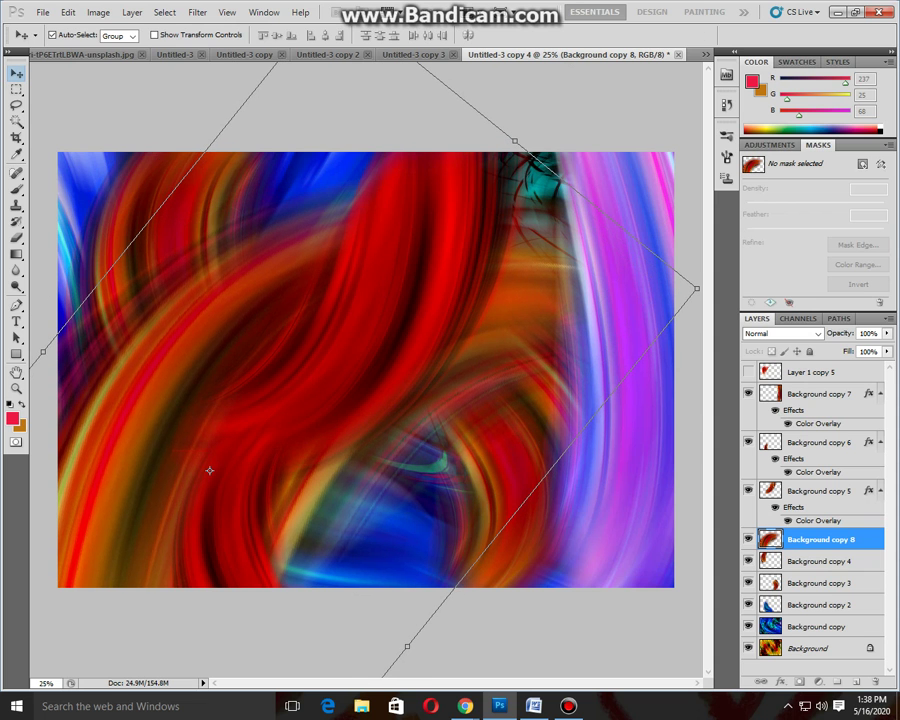